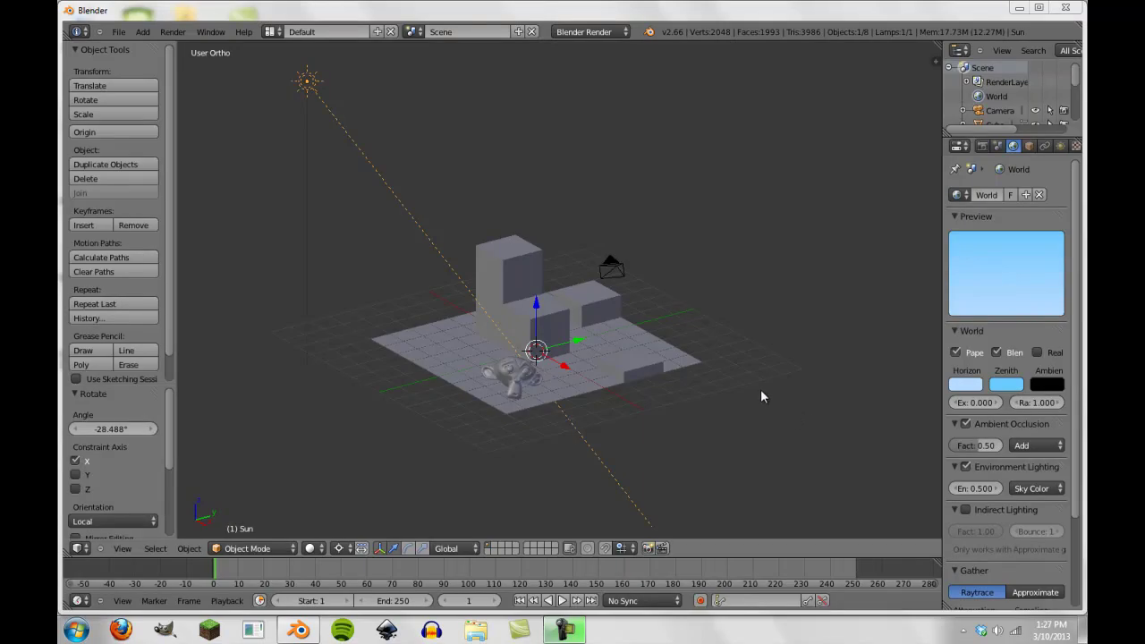
# Step: Select the ground plane and zoom in and out to look over the scene
pyautogui.moveTo(764, 375); pyautogui.dragTo(541, 349, button='middle')
pyautogui.rightClick(638, 392)
pyautogui.scroll(-2, 541, 347)
pyautogui.scroll(5, 518, 338)
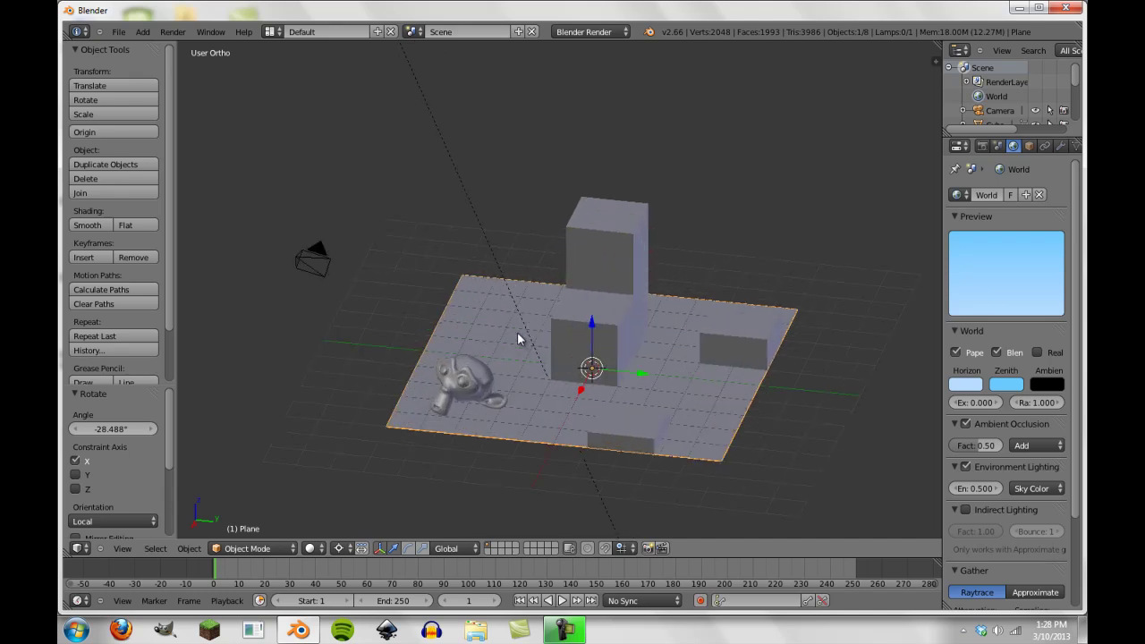
pyautogui.scroll(-4, 516, 338)
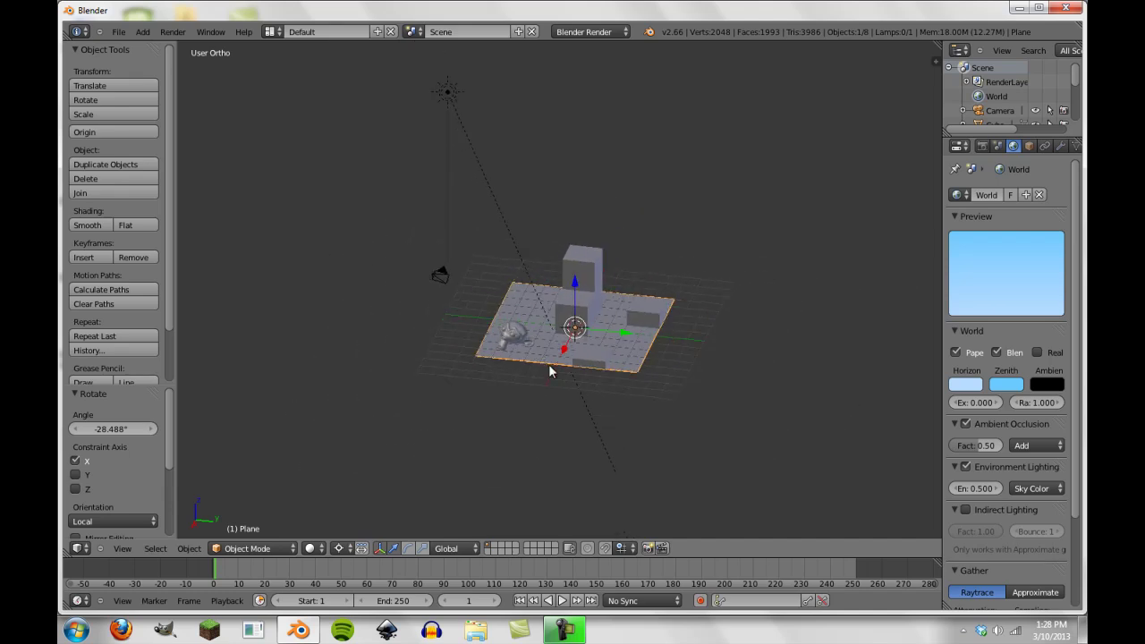
pyautogui.scroll(4, 540, 352)
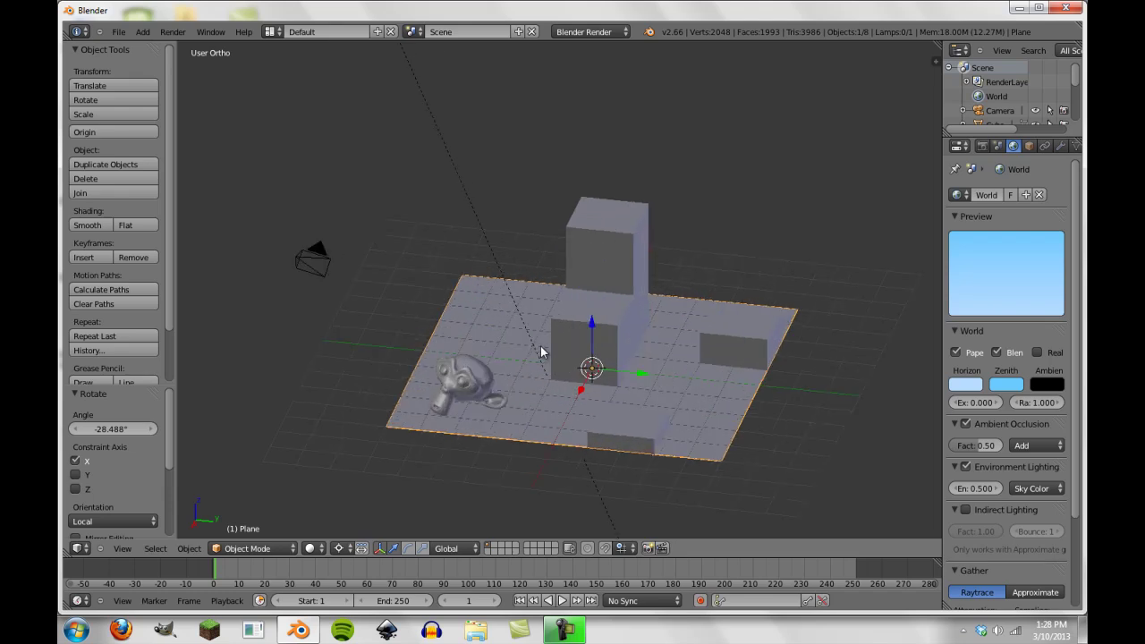
pyautogui.scroll(-3, 540, 352)
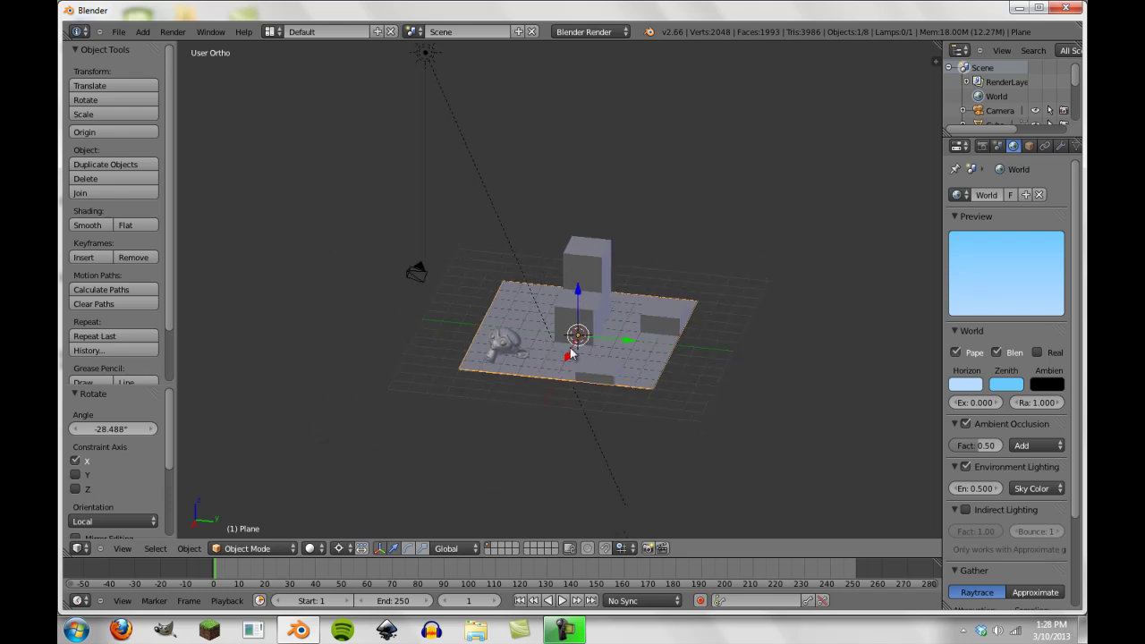
# Step: Show the plane's texture settings, turn the view face-on, and bring up the Render menu
pyautogui.keyDown('shift'); pyautogui.moveTo(533, 351); pyautogui.dragTo(571, 341, button='middle'); pyautogui.keyUp('shift')
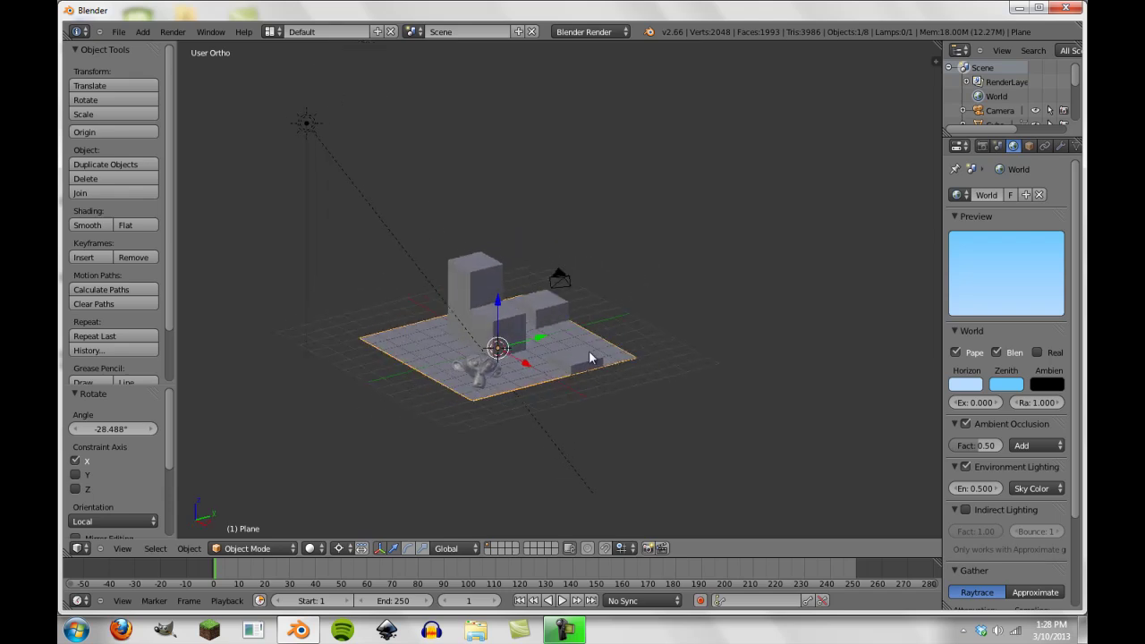
pyautogui.scroll(-3, 1029, 145)
pyautogui.click(1050, 145)
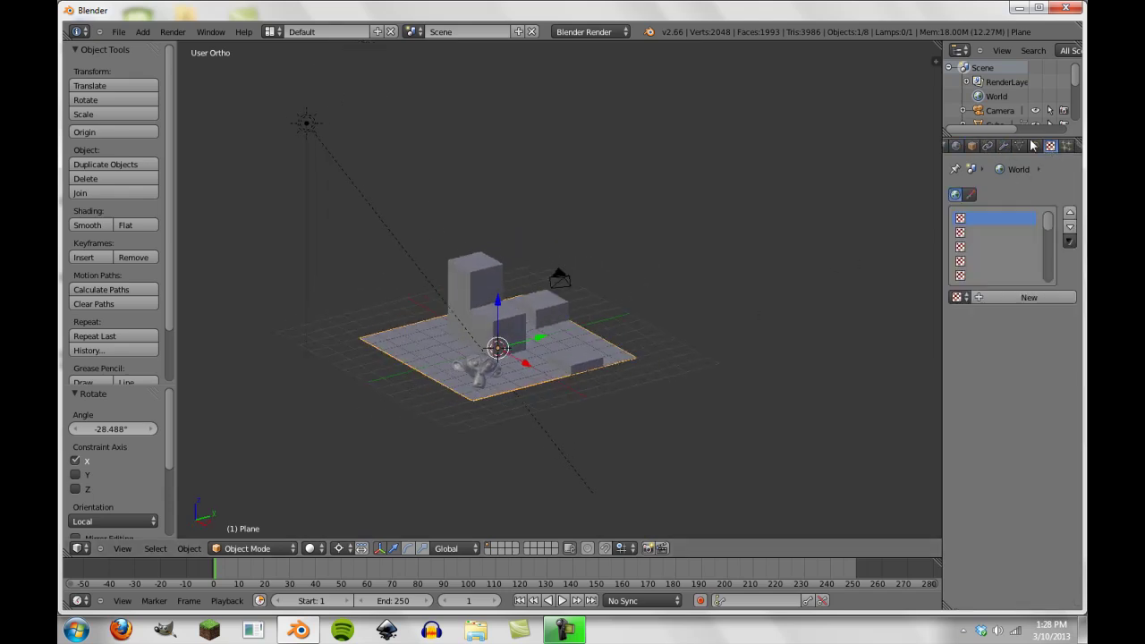
pyautogui.moveTo(551, 344); pyautogui.dragTo(478, 339, button='middle')
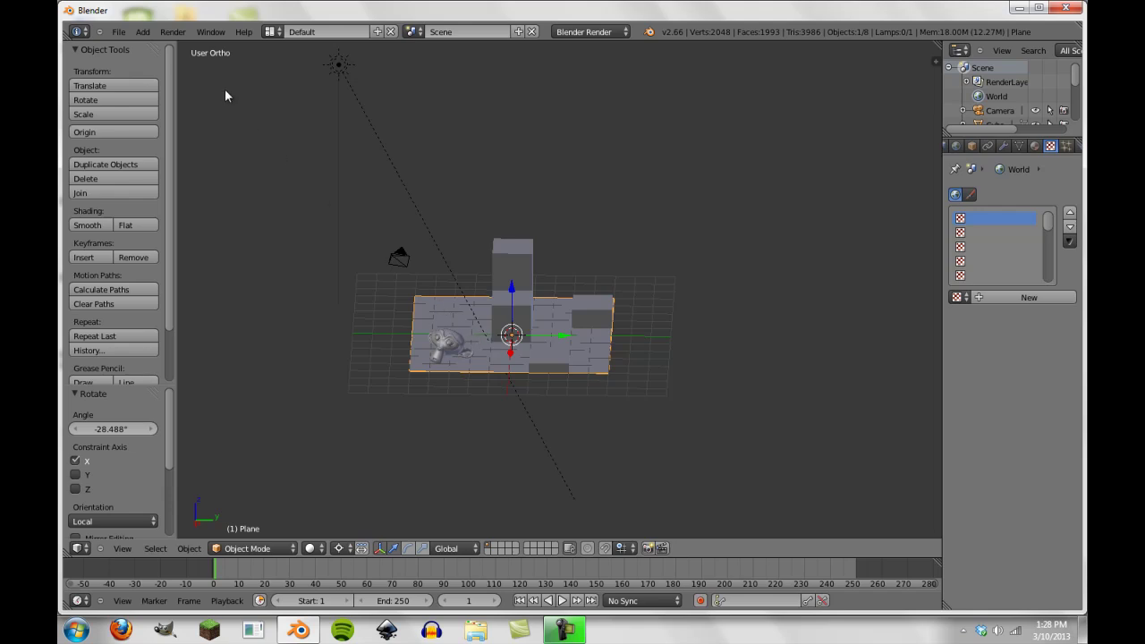
pyautogui.click(173, 32)
# Step: Render the image, zoom and pan around the result, then fit it with Home
pyautogui.click(184, 45)
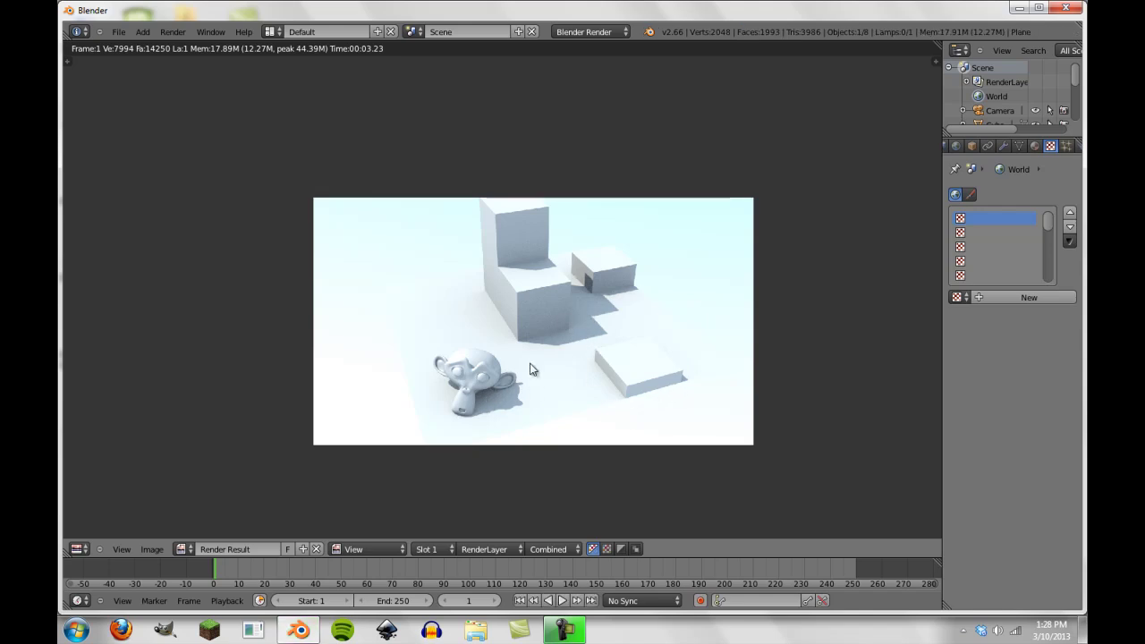
pyautogui.scroll(-2, 505, 398)
pyautogui.scroll(2, 505, 394)
pyautogui.moveTo(537, 383); pyautogui.dragTo(511, 365, button='middle')
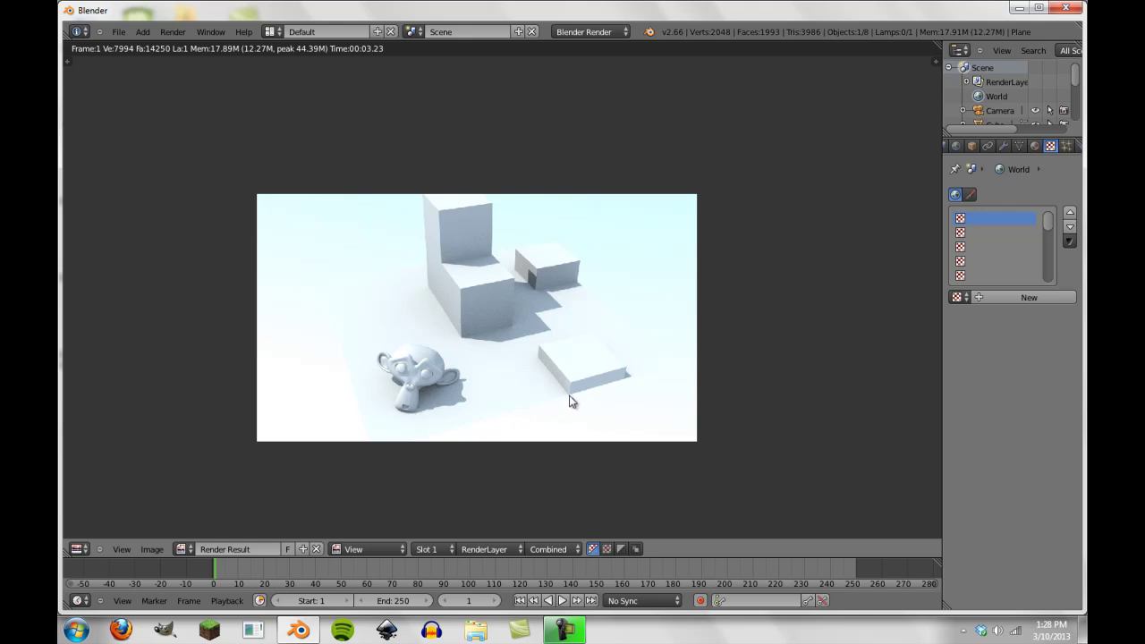
pyautogui.scroll(2, 566, 396)
pyautogui.moveTo(564, 392); pyautogui.dragTo(499, 342, button='middle')
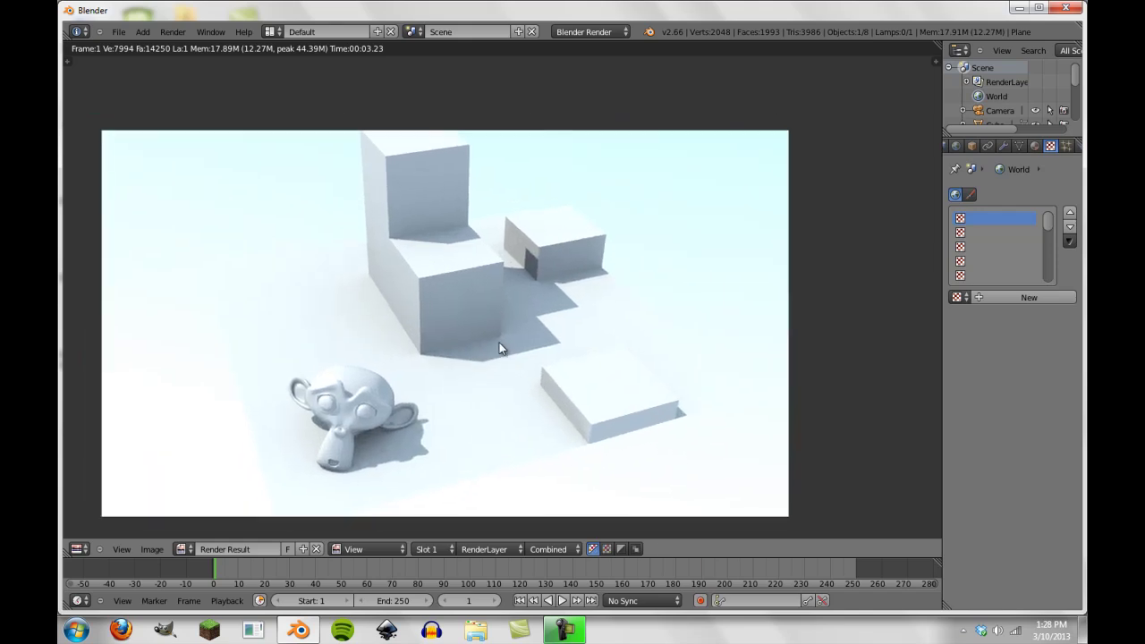
pyautogui.moveTo(457, 388); pyautogui.dragTo(519, 304, button='middle')
pyautogui.scroll(3, 496, 307)
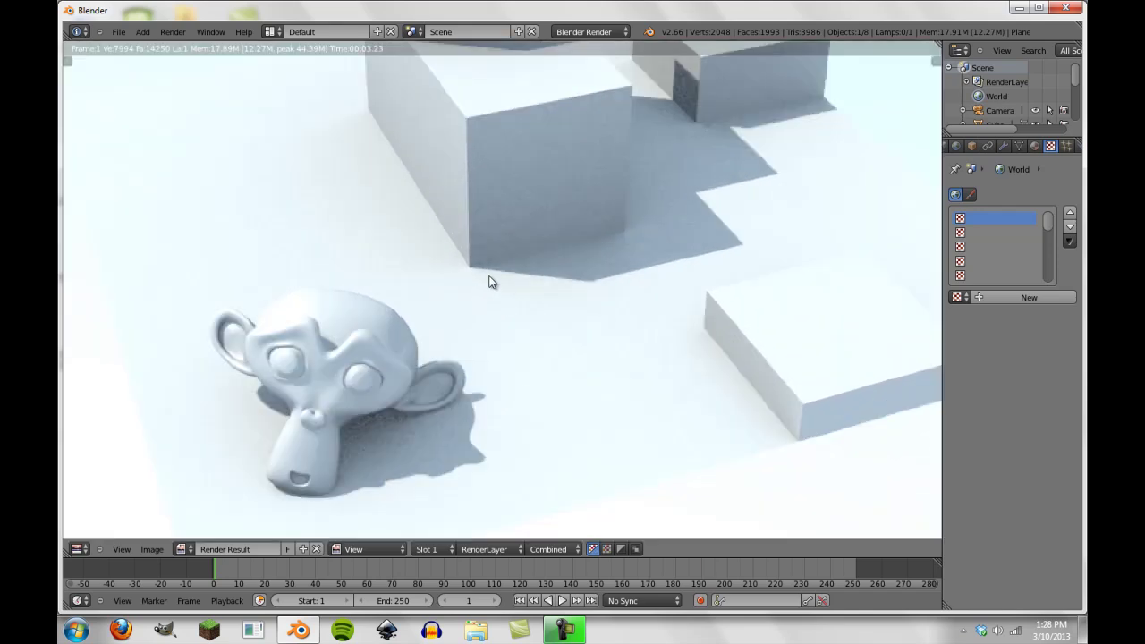
pyautogui.press('Home')
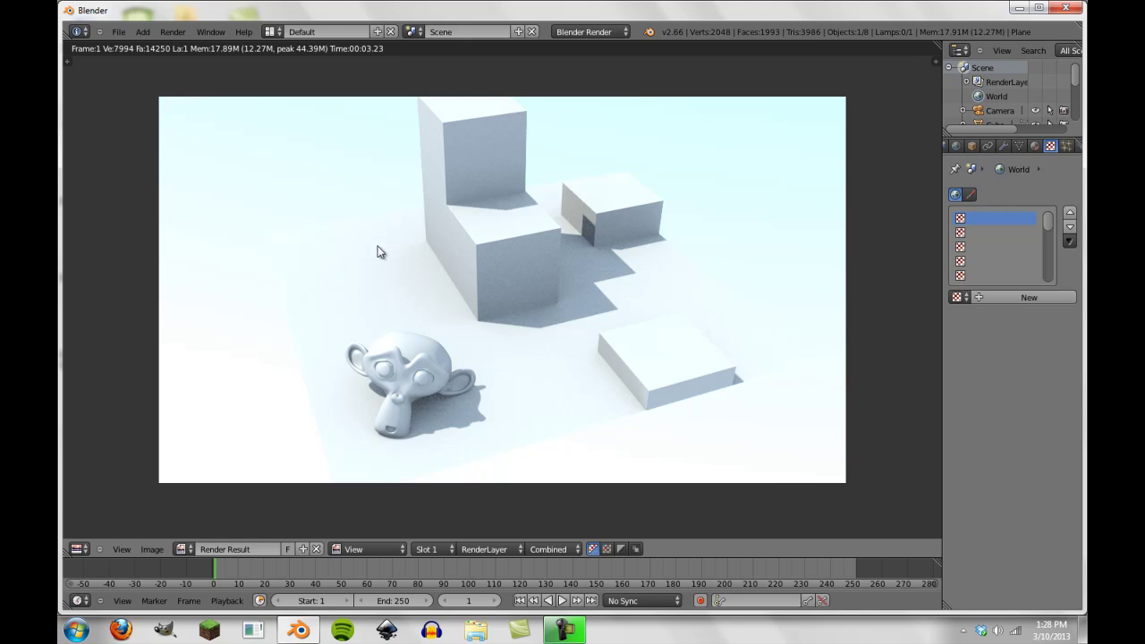
pyautogui.click(79, 548)
pyautogui.click(85, 534)
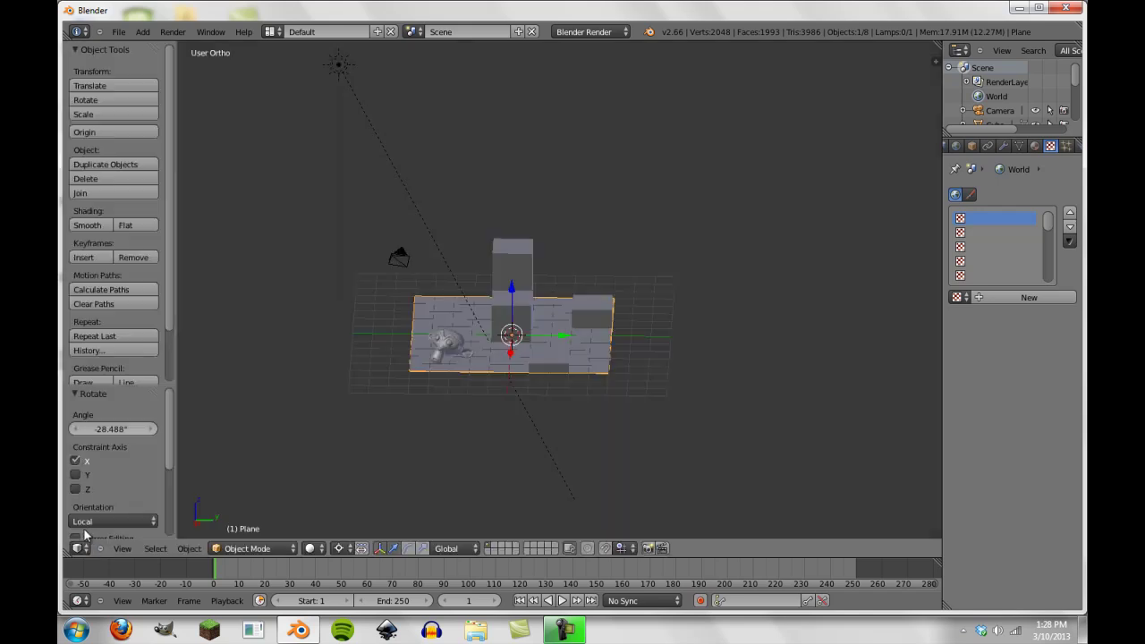
pyautogui.scroll(3, 462, 383)
pyautogui.scroll(-6, 345, 325)
pyautogui.moveTo(345, 324); pyautogui.dragTo(408, 225, button='middle')
pyautogui.scroll(4, 445, 342)
pyautogui.scroll(-3, 447, 331)
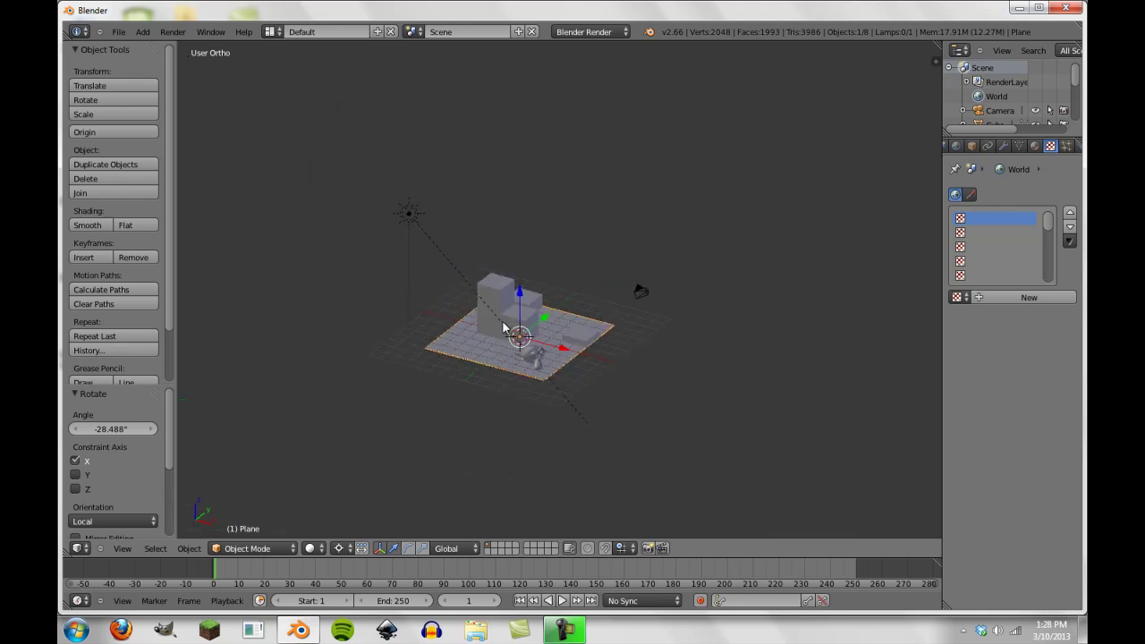
pyautogui.rightClick(407, 225)
pyautogui.moveTo(537, 261); pyautogui.dragTo(398, 153, button='middle')
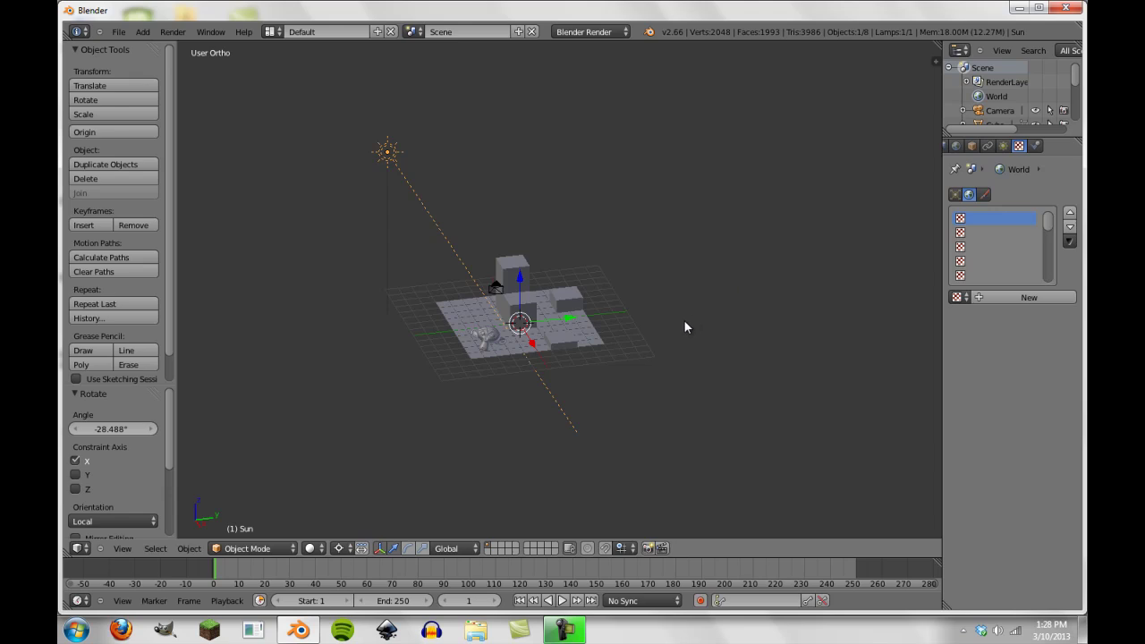
pyautogui.scroll(2, 451, 257)
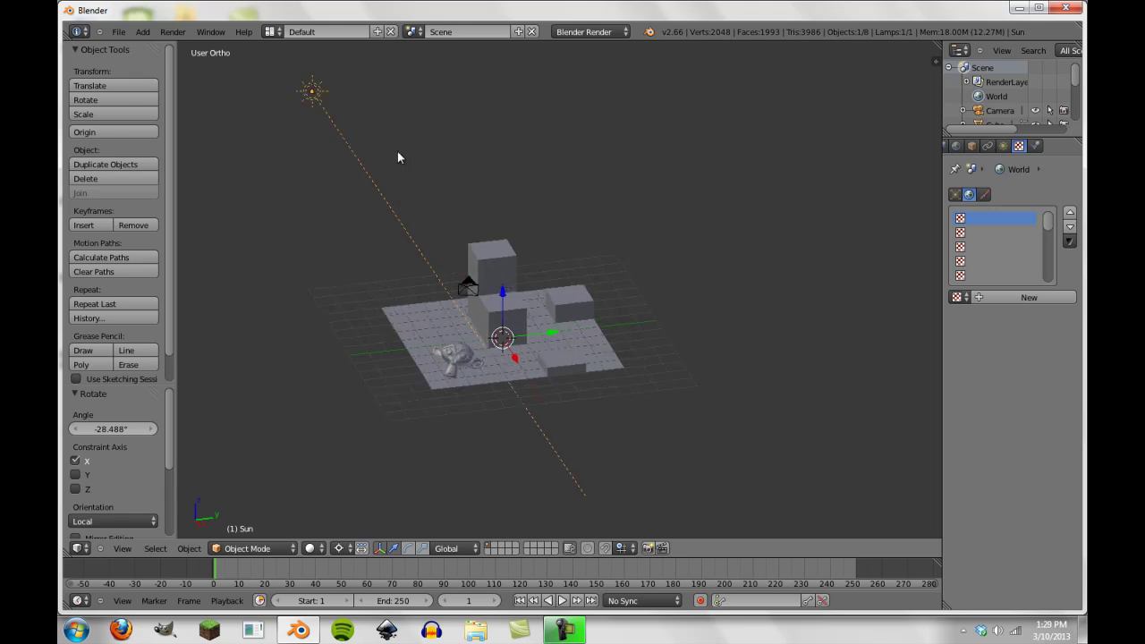
pyautogui.scroll(-4, 317, 97)
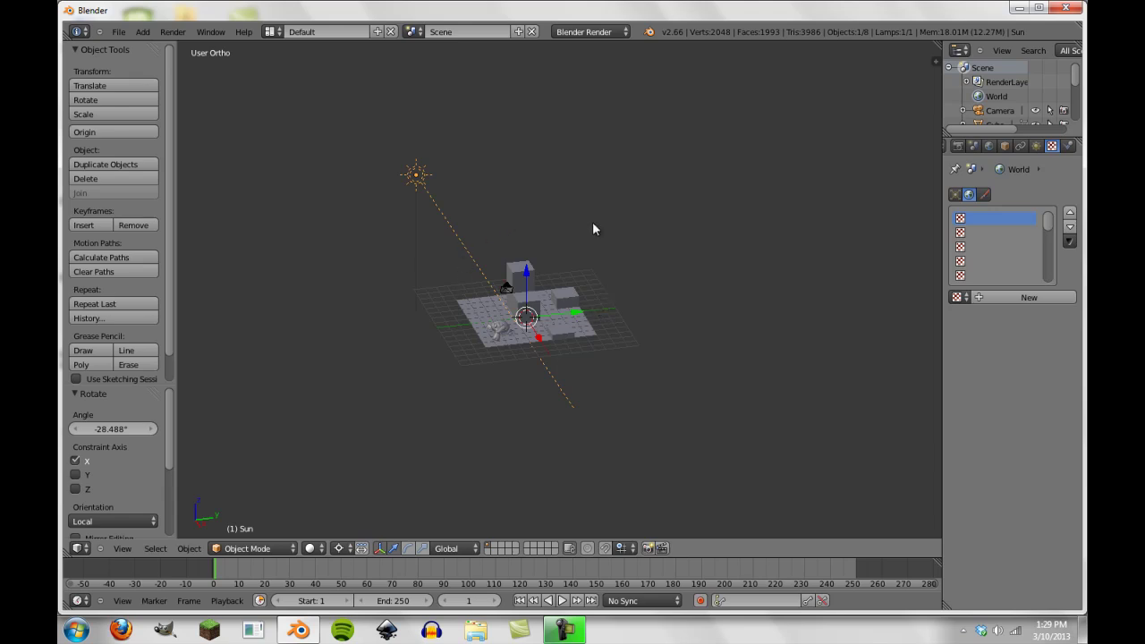
pyautogui.moveTo(602, 235); pyautogui.dragTo(461, 250, button='middle')
pyautogui.scroll(8, 503, 237)
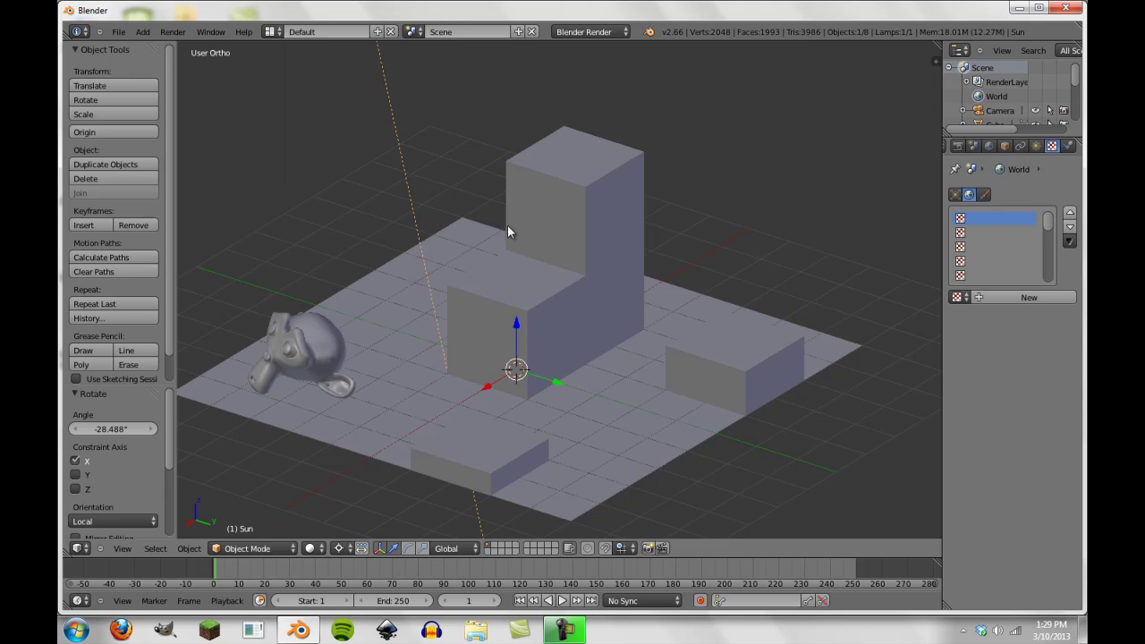
pyautogui.scroll(-8, 618, 261)
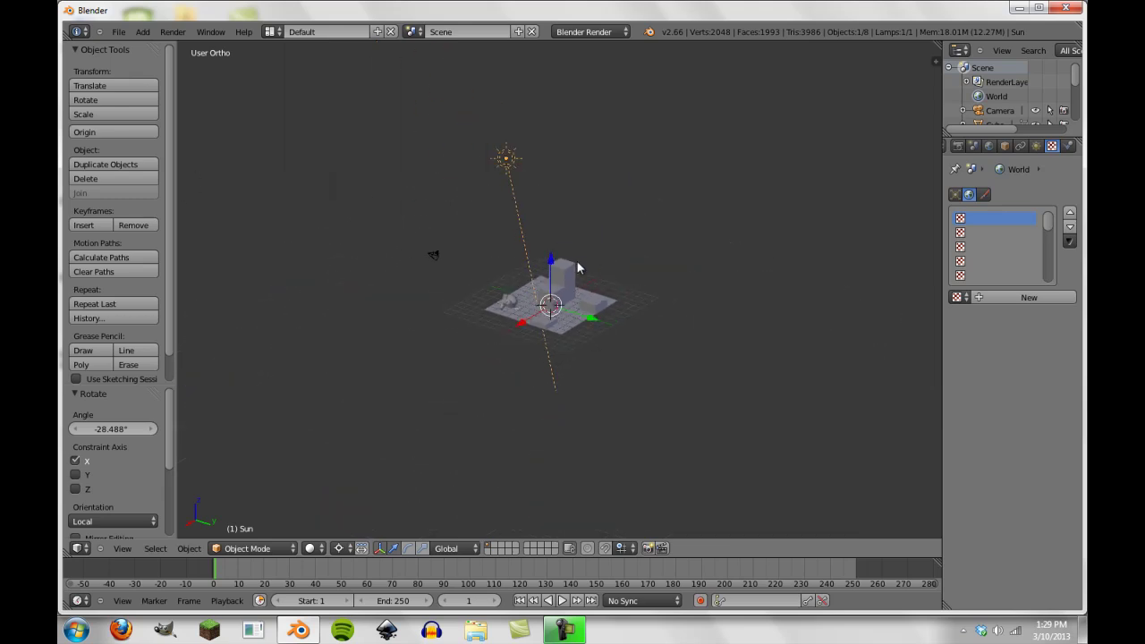
pyautogui.scroll(5, 581, 268)
pyautogui.rightClick(573, 340)
pyautogui.moveTo(411, 281)
pyautogui.mouseDown(button='middle')
pyautogui.moveTo(443, 222)
pyautogui.moveTo(598, 224)
pyautogui.mouseUp(button='middle')
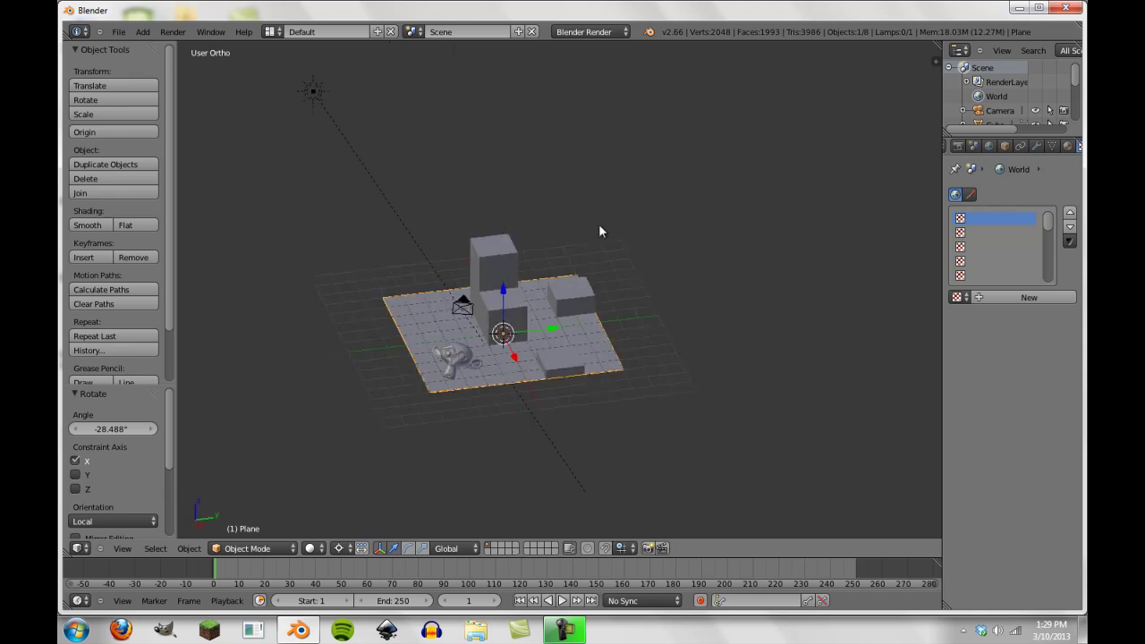
# Step: Give the plane a new material with specular intensity 0
pyautogui.click(1066, 146)
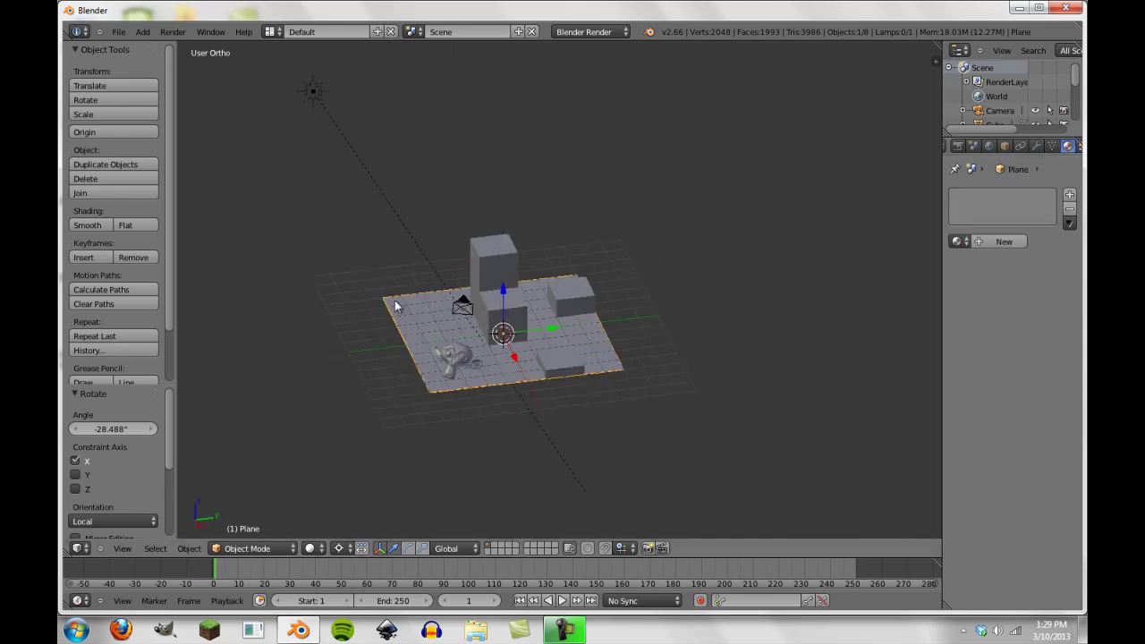
pyautogui.click(1002, 244)
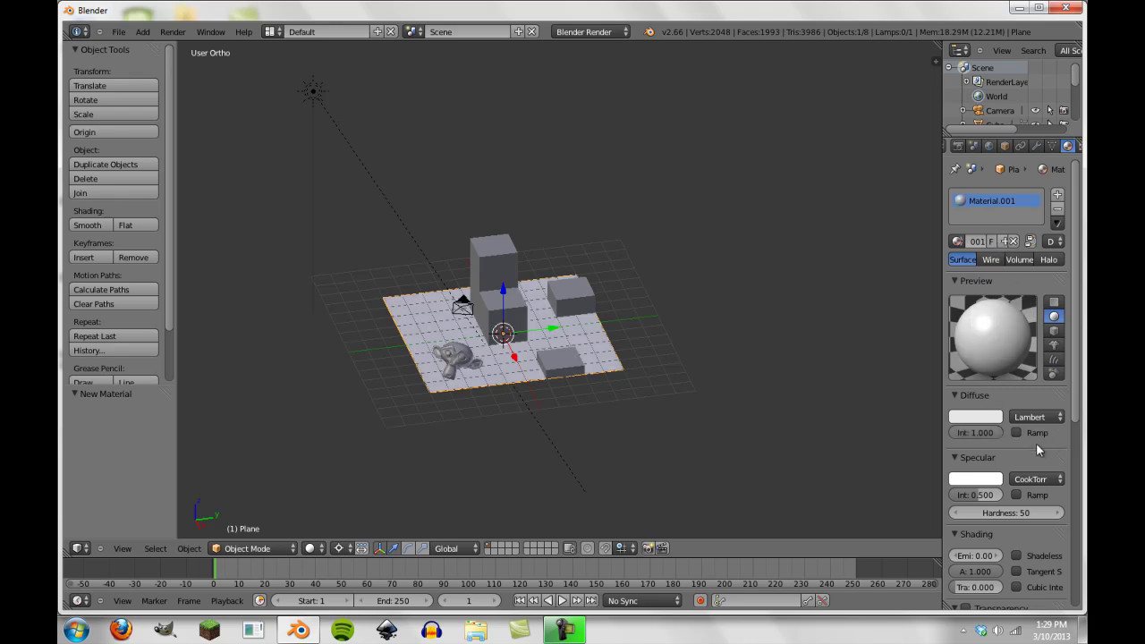
pyautogui.moveTo(988, 496); pyautogui.dragTo(961, 455)
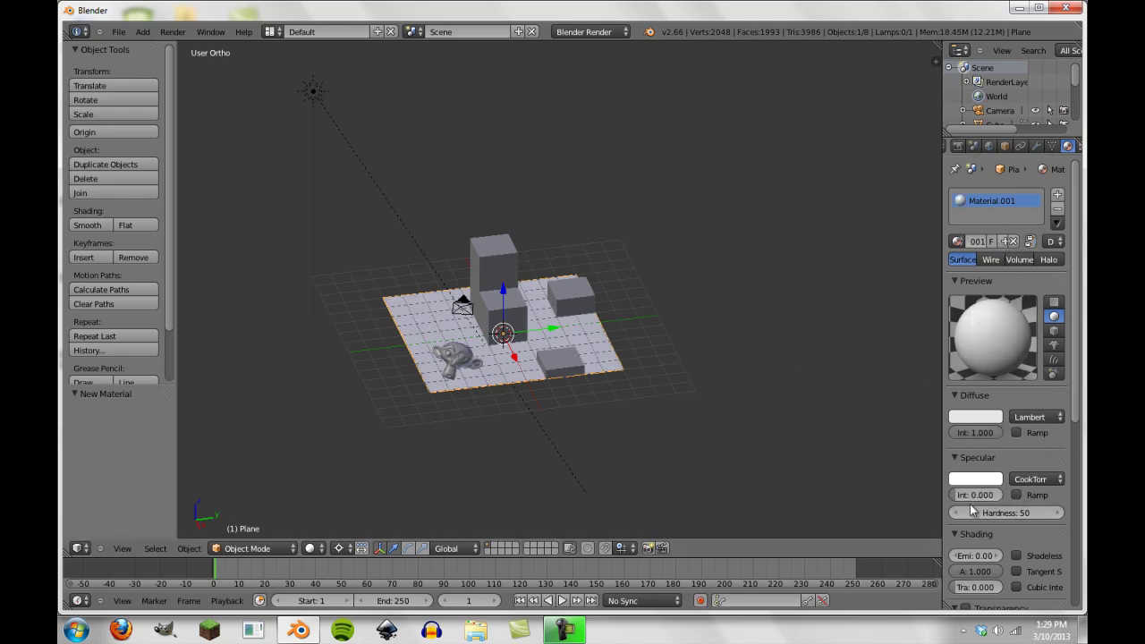
pyautogui.click(980, 416)
pyautogui.scroll(2, 326, 197)
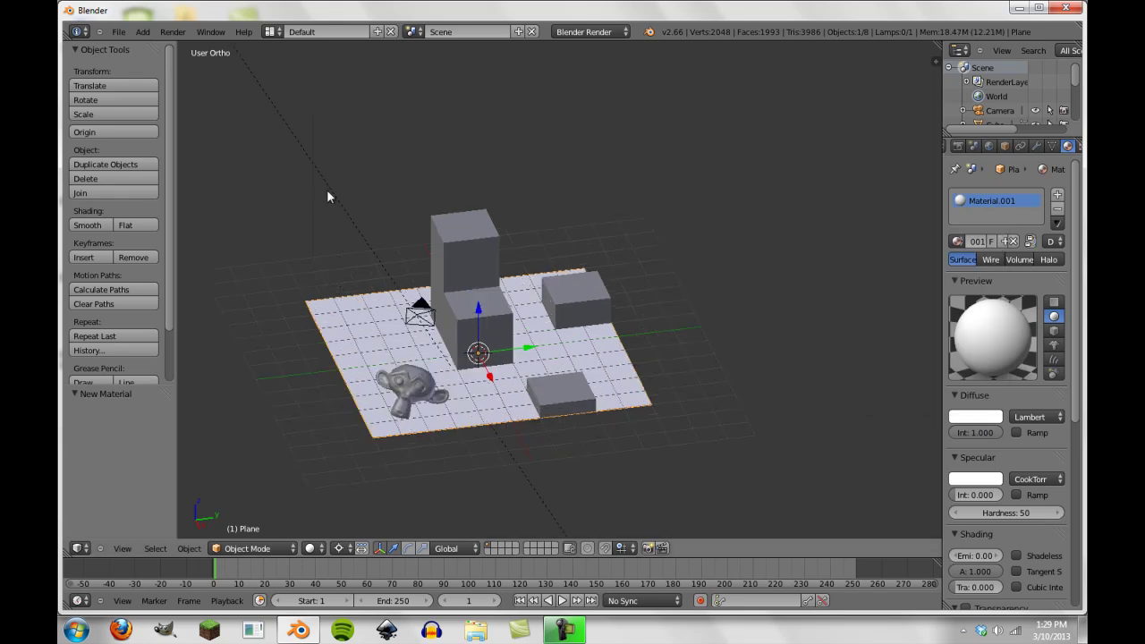
# Step: Render with the new material, then darken the plane's diffuse colour to mid-grey (0.5)
pyautogui.click(173, 31)
pyautogui.click(215, 43)
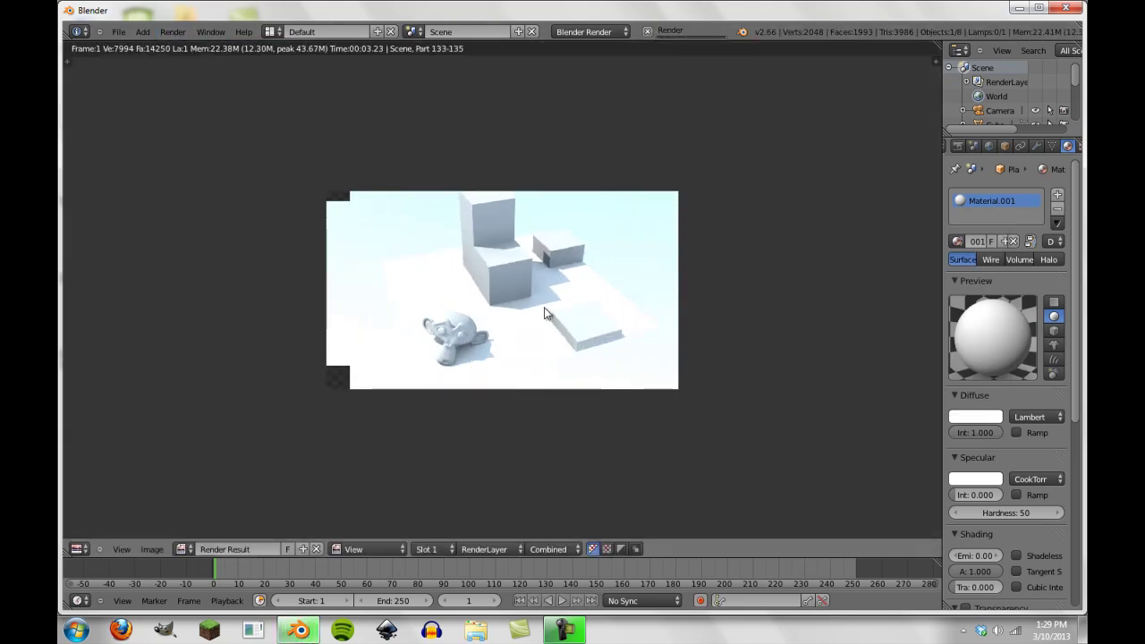
pyautogui.click(983, 417)
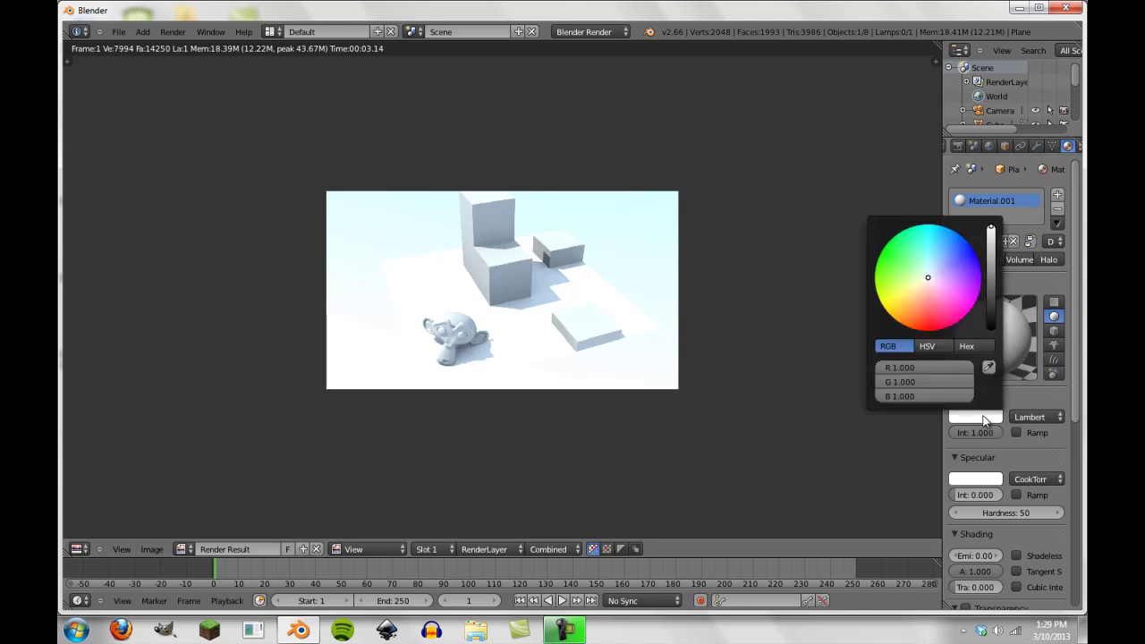
pyautogui.scroll(-10, 983, 421)
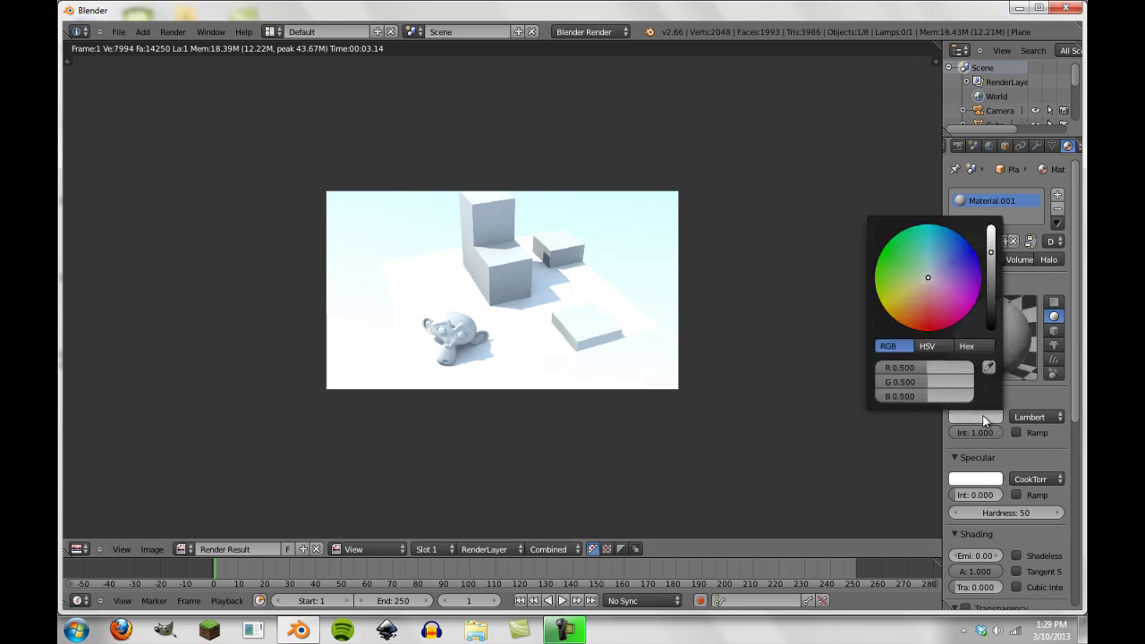
# Step: Re-render with the grey plane, pan the result, and switch the area back to 3D View
pyautogui.click(172, 32)
pyautogui.click(192, 42)
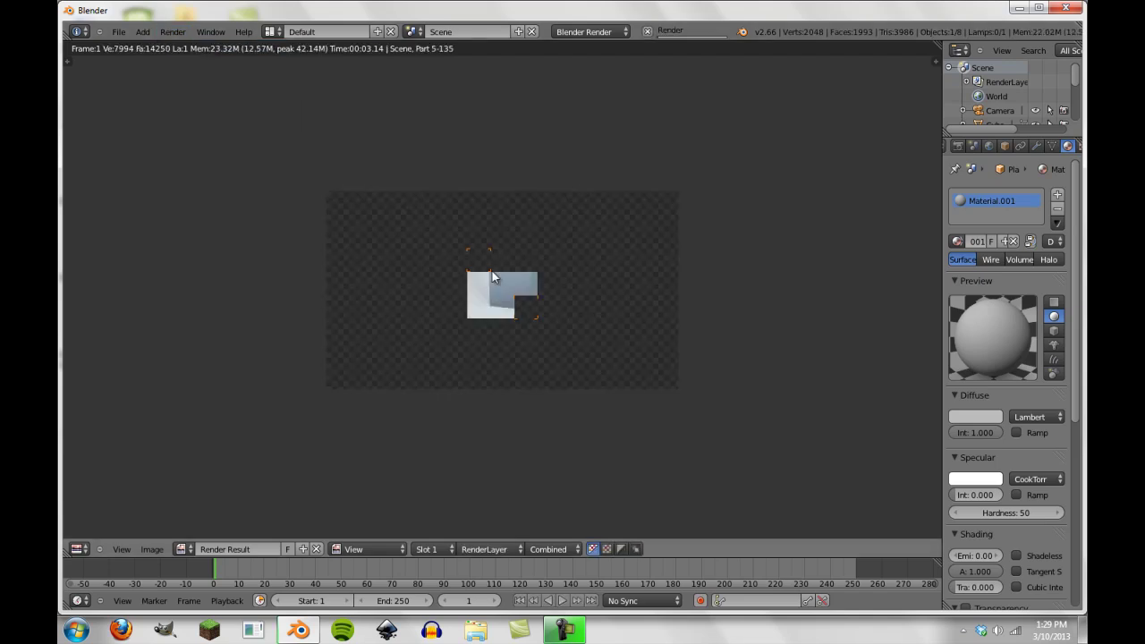
pyautogui.scroll(1, 557, 333)
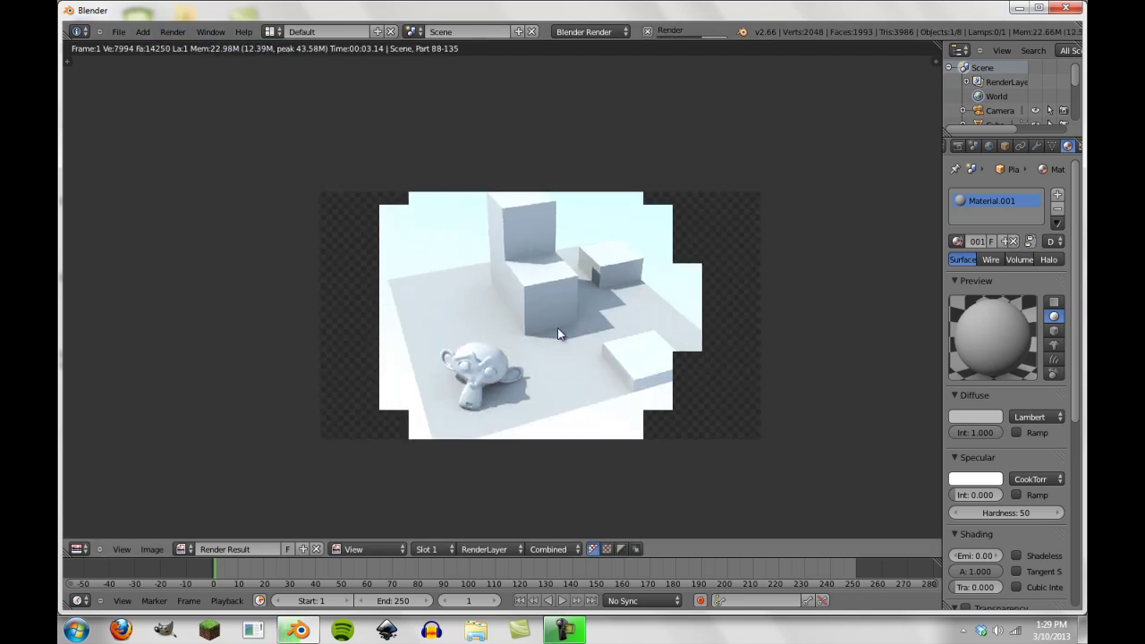
pyautogui.scroll(1, 551, 379)
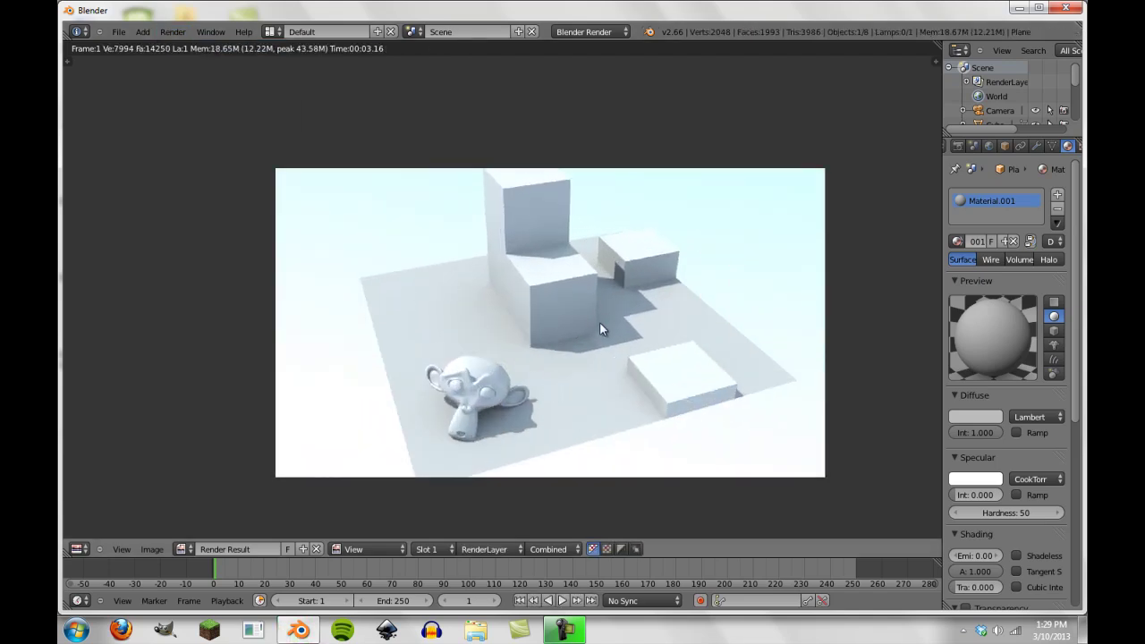
pyautogui.moveTo(599, 324); pyautogui.dragTo(465, 297, button='middle')
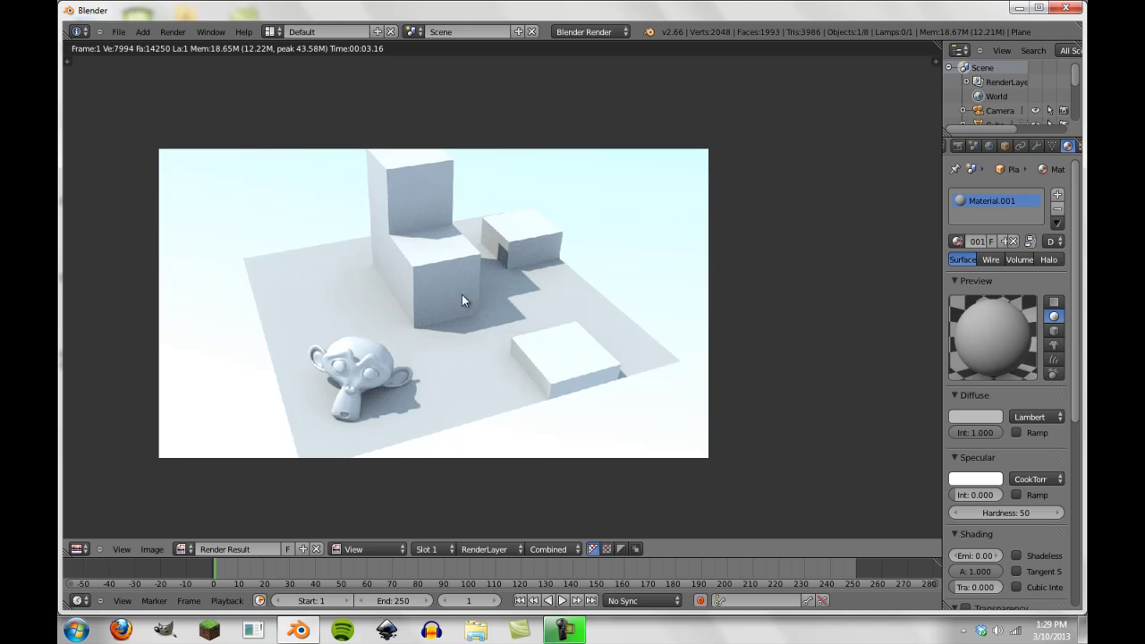
pyautogui.click(80, 549)
pyautogui.click(115, 531)
# Step: Add an Image or Movie texture to the plane's material, disable its slot, and widen Properties
pyautogui.moveTo(511, 392); pyautogui.dragTo(833, 302, button='middle')
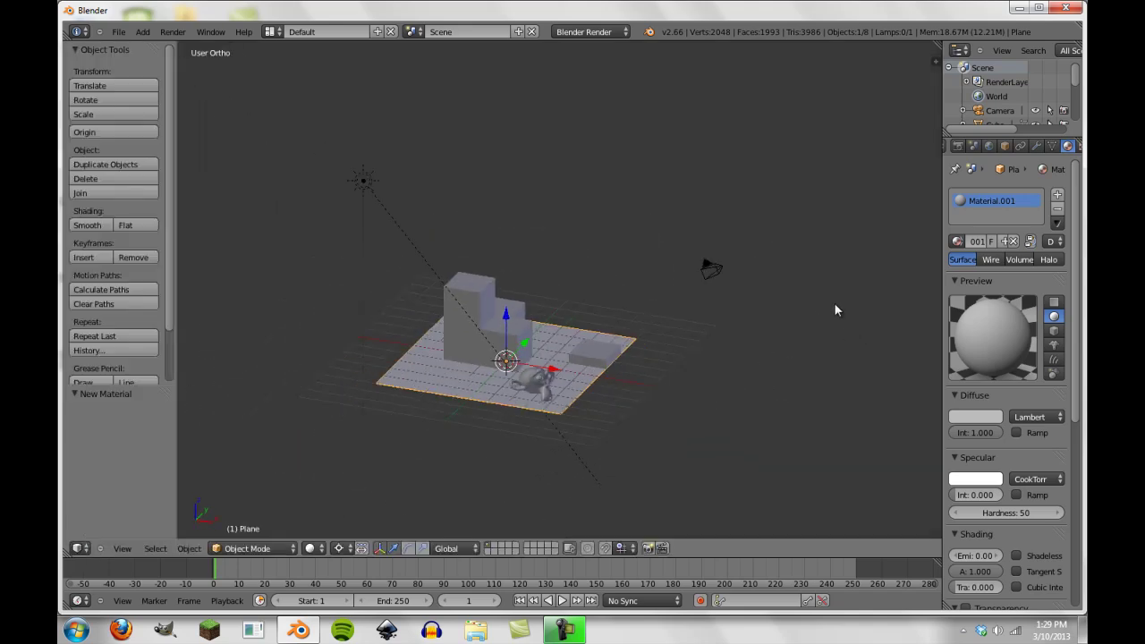
pyautogui.scroll(-1, 1067, 148)
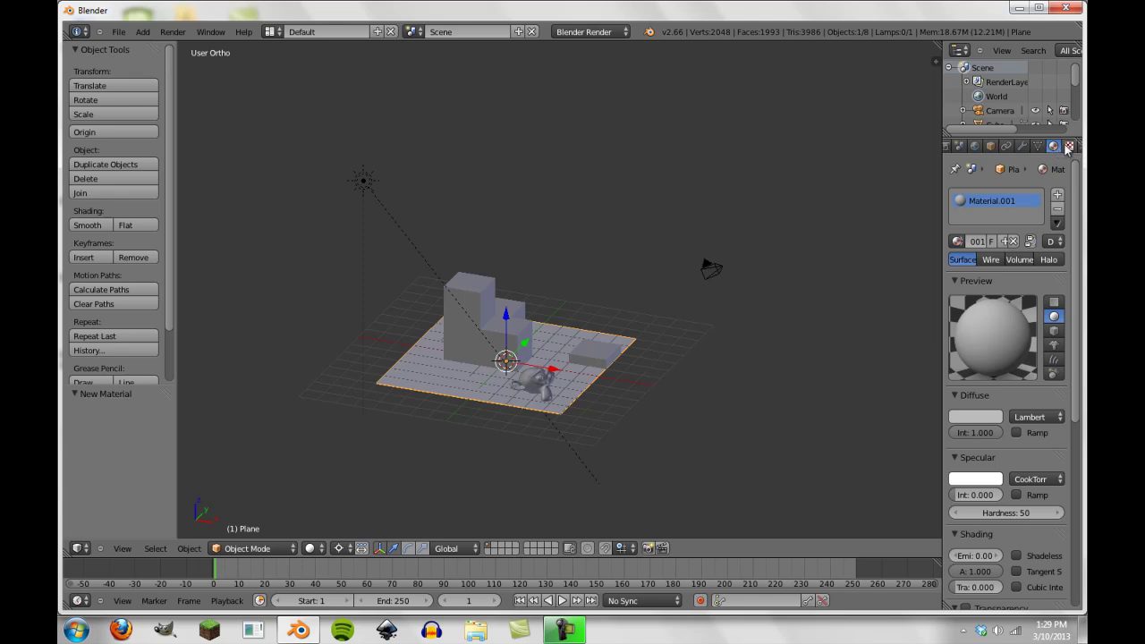
pyautogui.click(1068, 146)
pyautogui.click(999, 298)
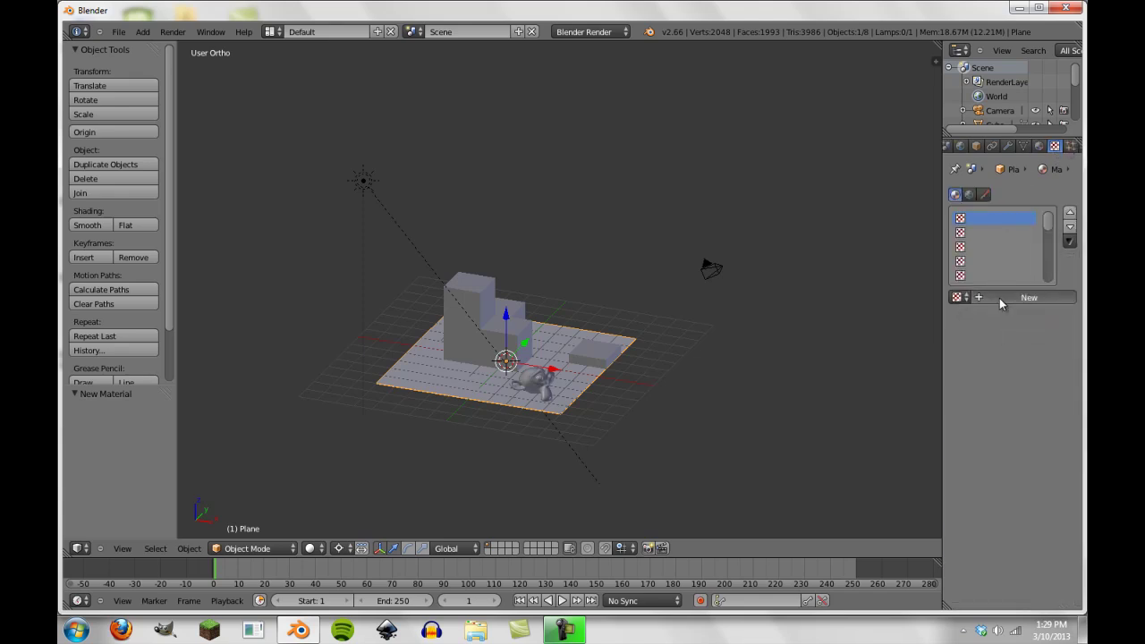
pyautogui.click(1002, 316)
pyautogui.click(1002, 223)
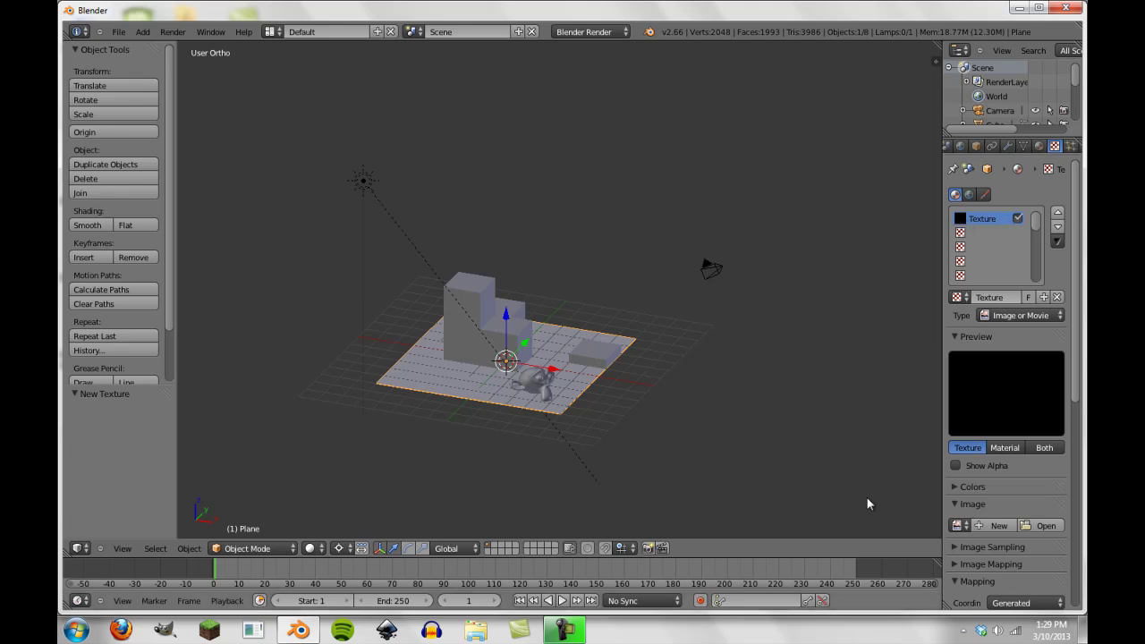
pyautogui.click(1018, 220)
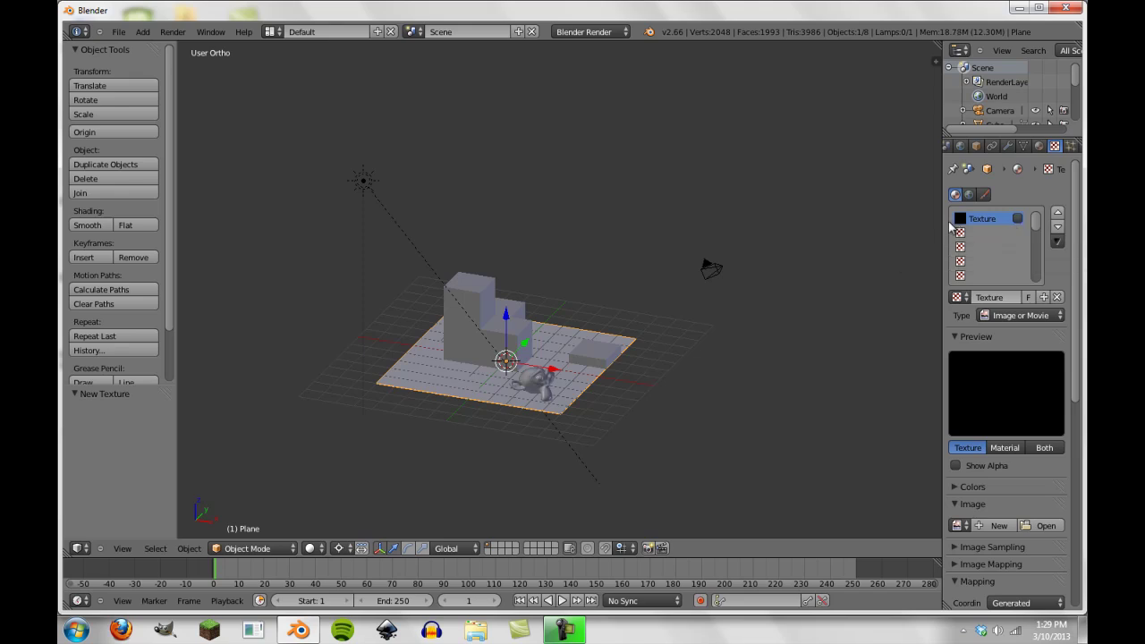
pyautogui.moveTo(941, 219); pyautogui.dragTo(829, 219)
pyautogui.moveTo(608, 374); pyautogui.dragTo(550, 346, button='middle')
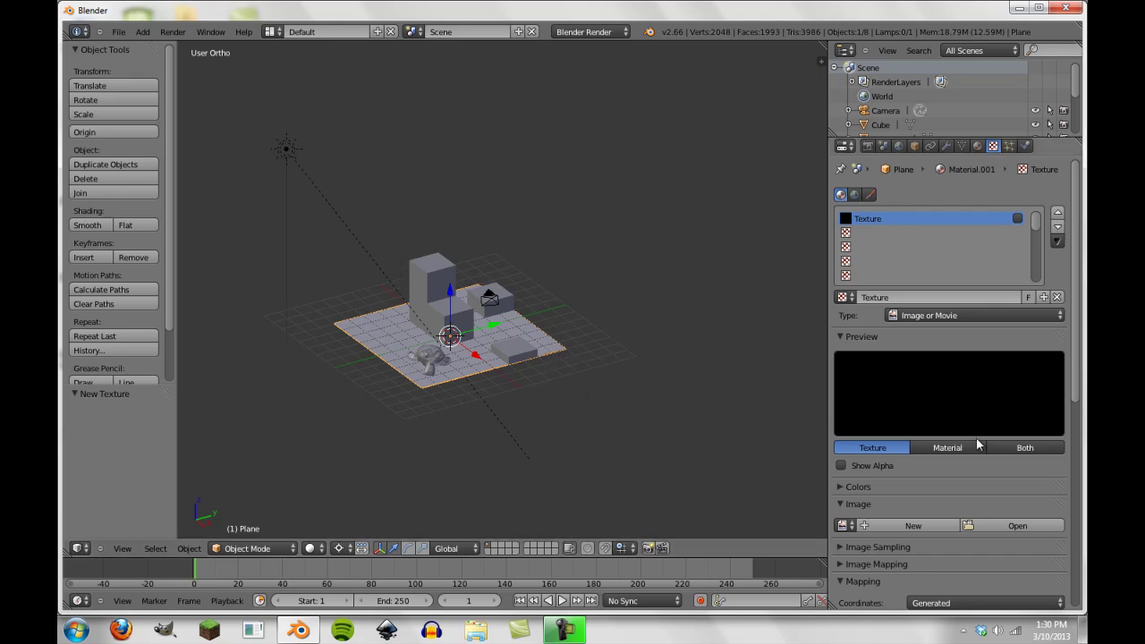
# Step: Start a new image for the texture, entering 512 for width and height
pyautogui.scroll(-4, 975, 438)
pyautogui.click(899, 410)
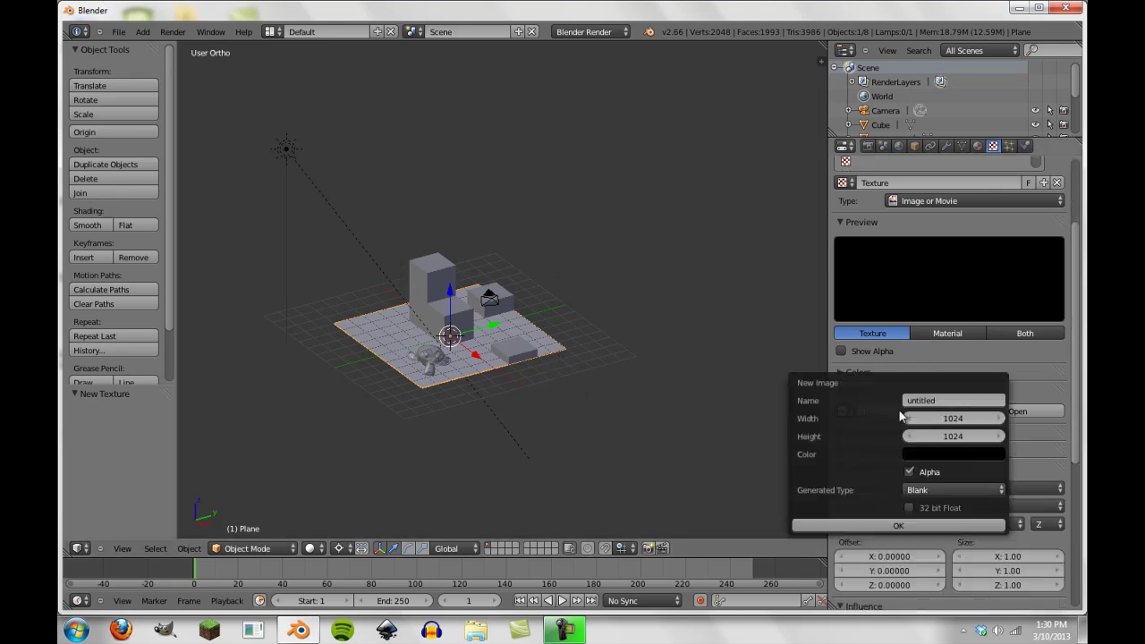
pyautogui.click(948, 417)
pyautogui.write('512')
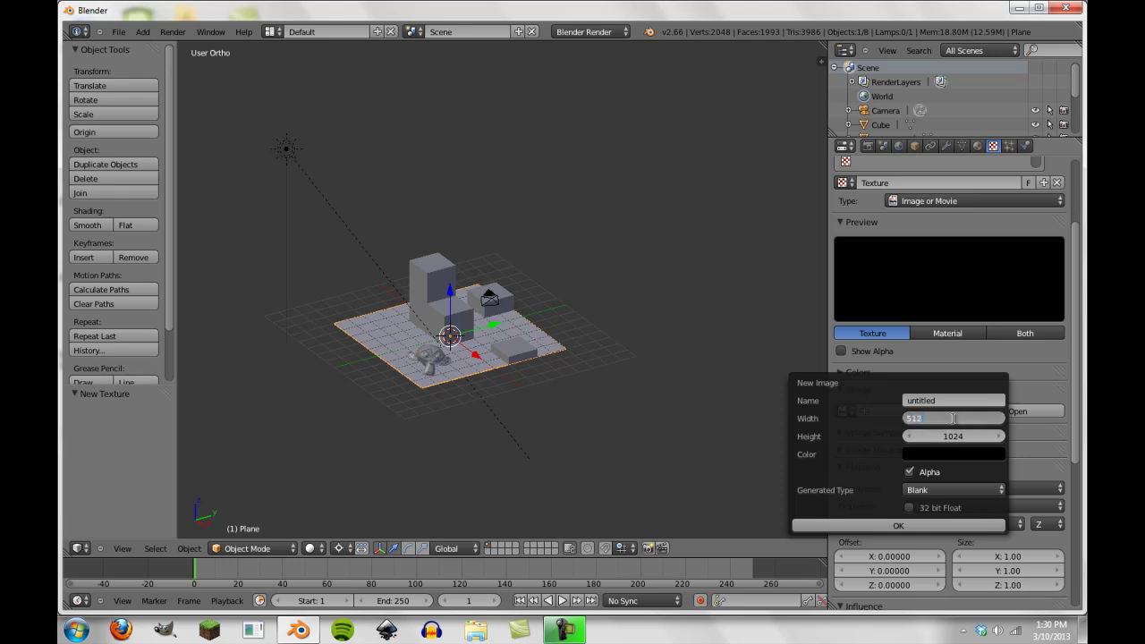
pyautogui.press('Tab')
pyautogui.write('51')
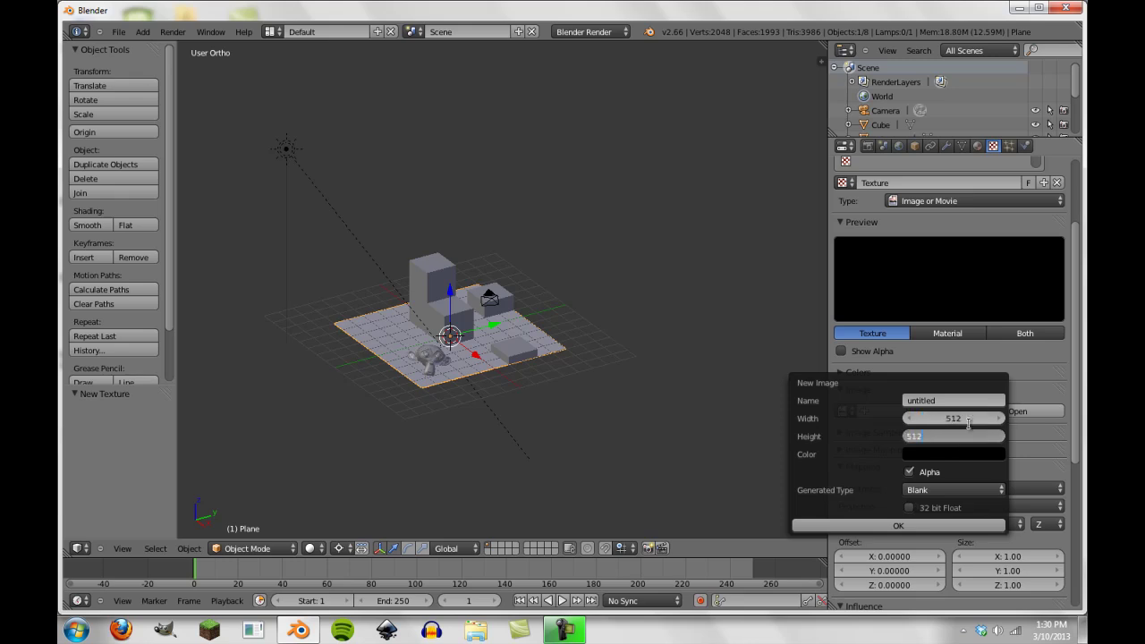
pyautogui.press('Return')
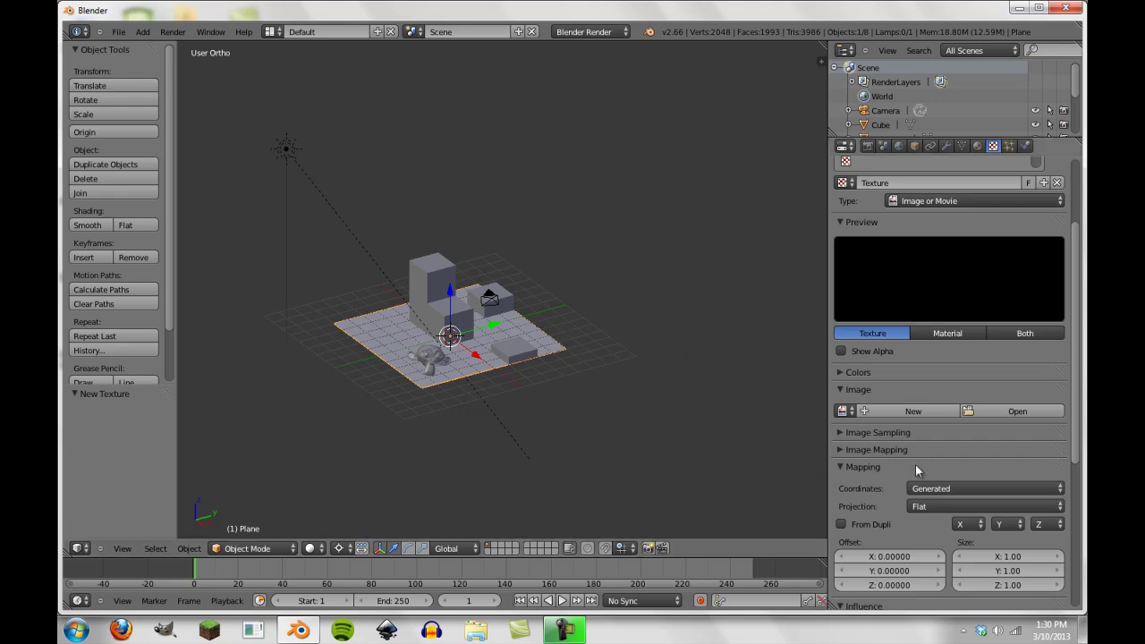
# Step: Redo the new image at 512 × 512, name it Plane_Lightmap, and create it
pyautogui.click(844, 411)
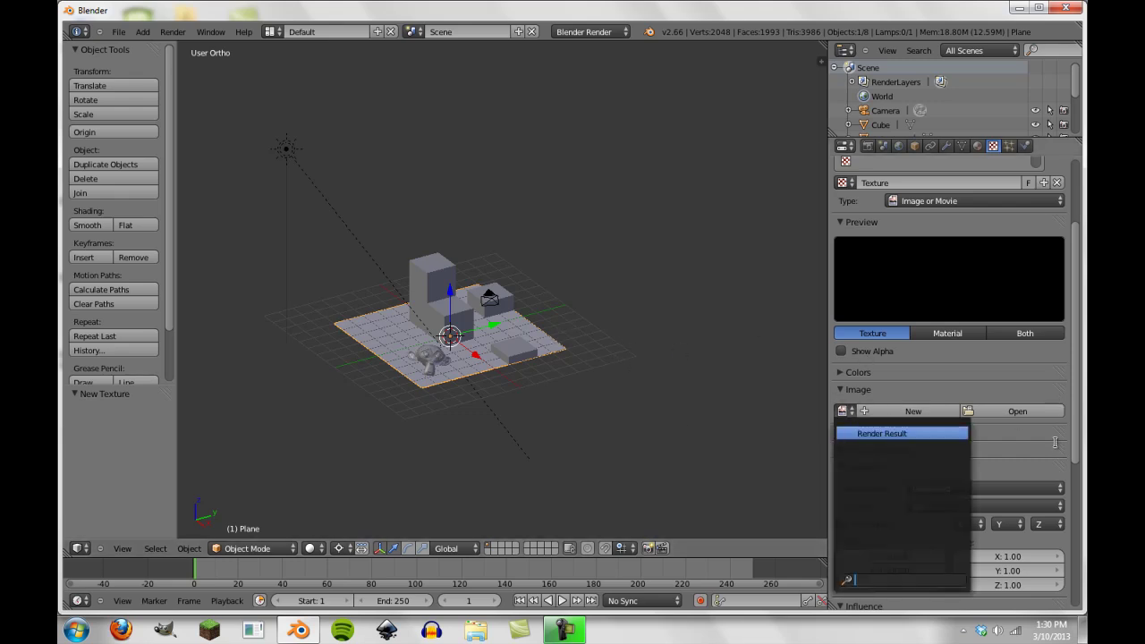
pyautogui.click(908, 411)
pyautogui.click(974, 415)
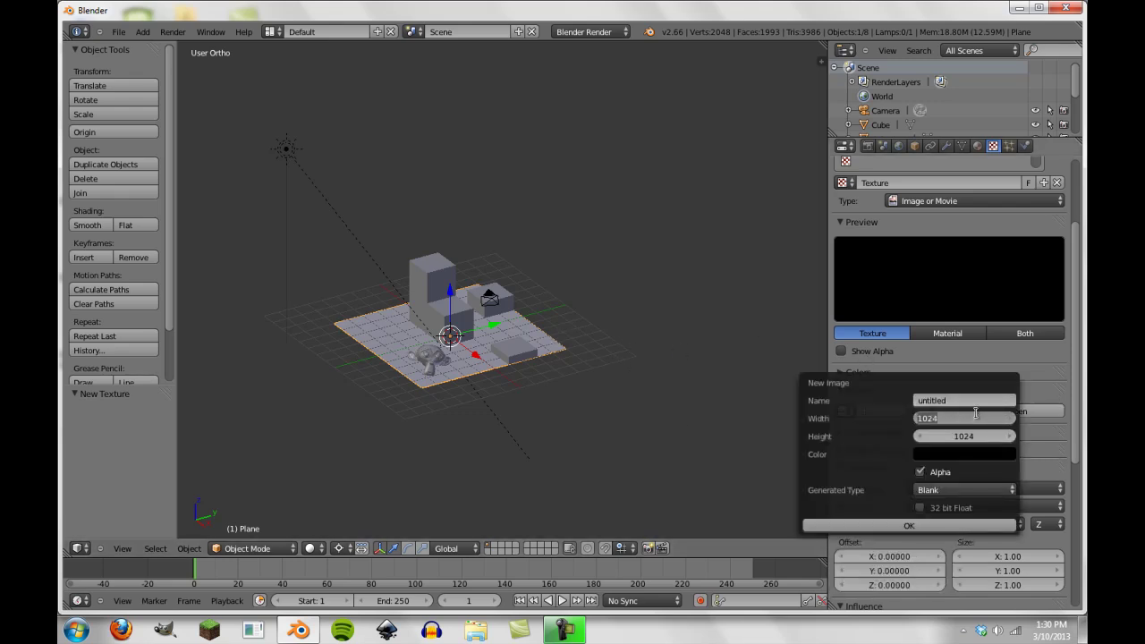
pyautogui.write('512')
pyautogui.press('Tab')
pyautogui.write('512')
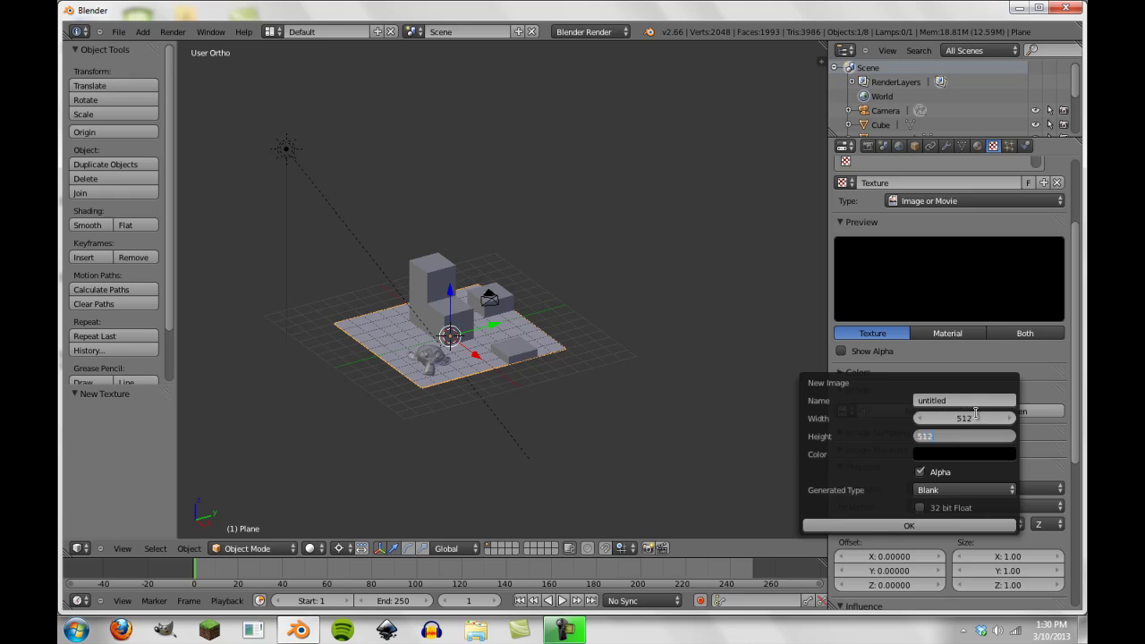
pyautogui.click(975, 400)
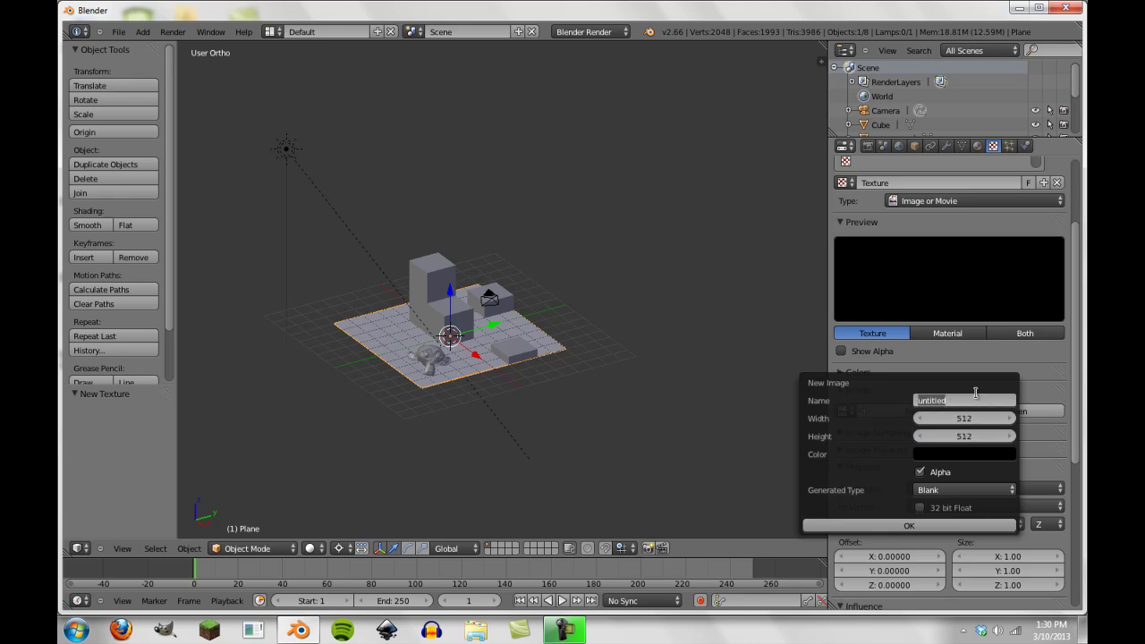
pyautogui.write('Plane_Lightmap')
pyautogui.click(888, 526)
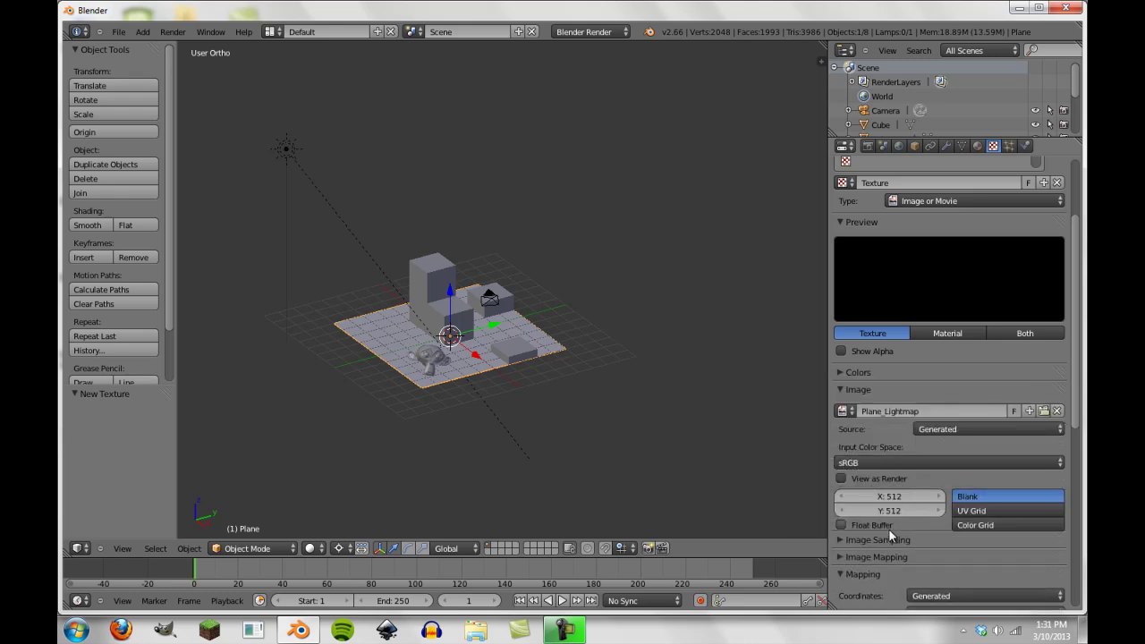
# Step: Set the Plane_Lightmap mapping coordinates to UV and switch to top ortho view (Numpad 7)
pyautogui.scroll(-3, 920, 508)
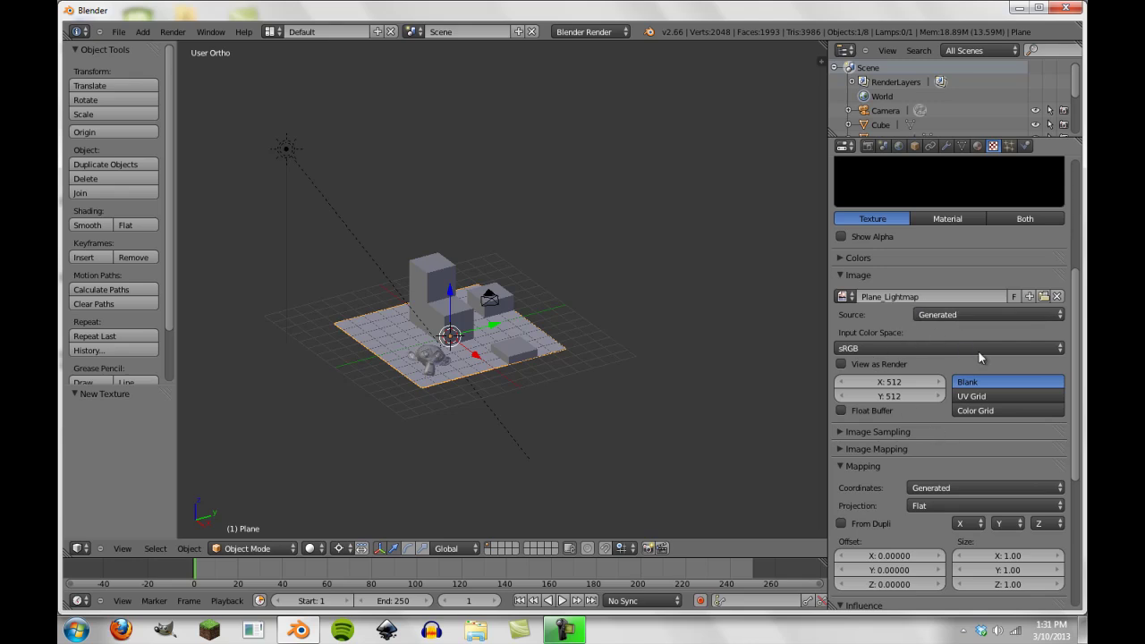
pyautogui.click(929, 346)
pyautogui.scroll(-4, 960, 447)
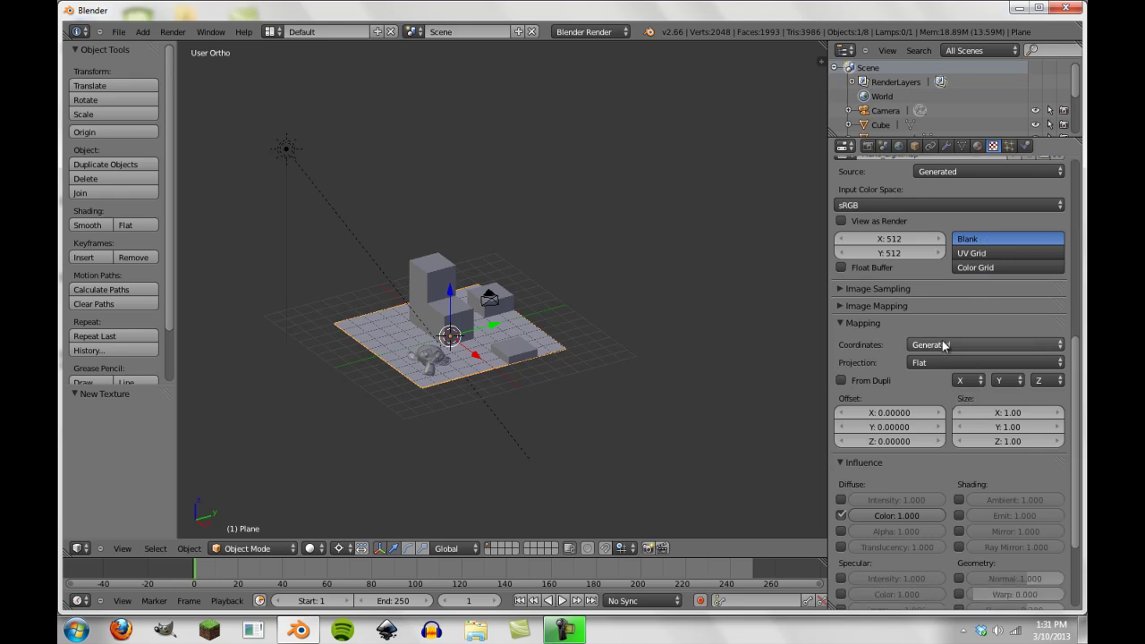
pyautogui.click(943, 345)
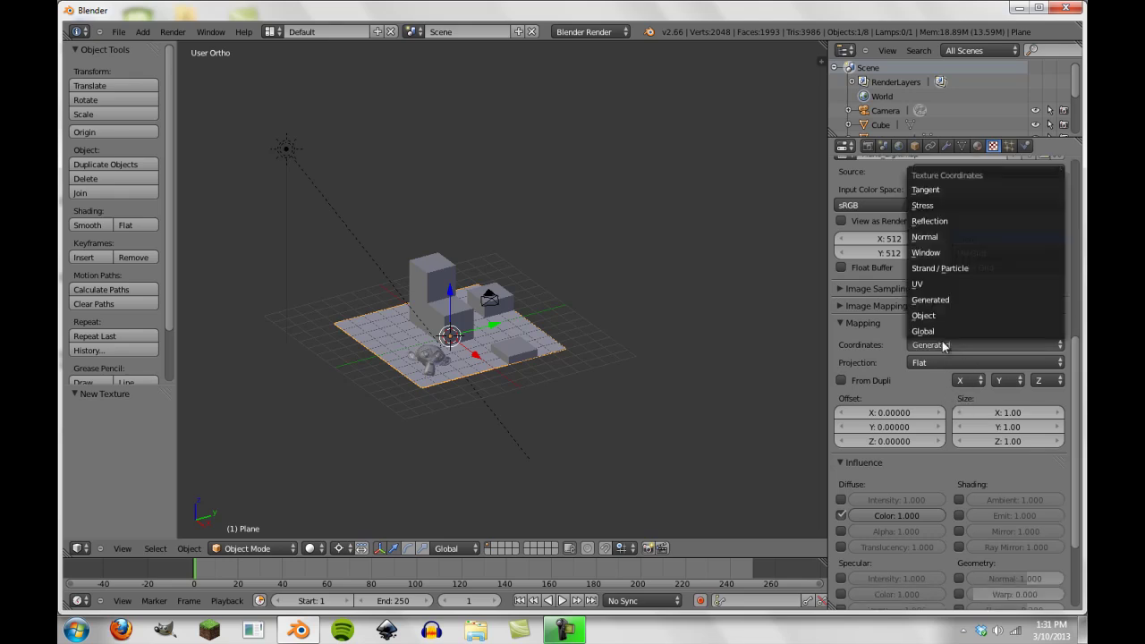
pyautogui.click(936, 292)
pyautogui.press('KP_7')
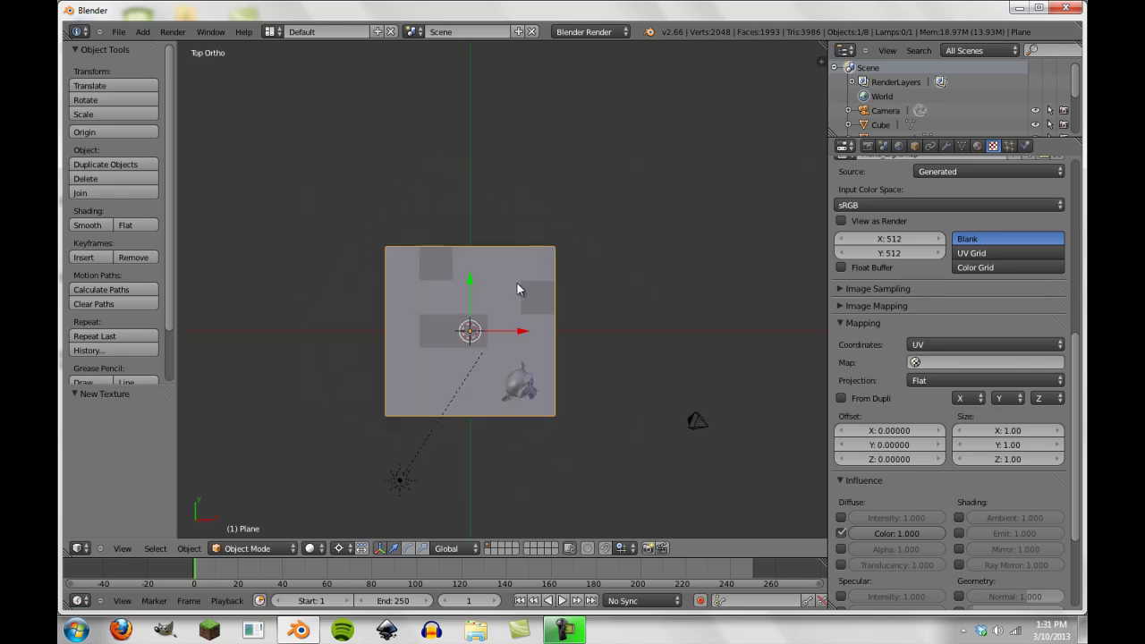
# Step: Project the plane's UVs from the top view and show them in the UV/Image Editor without Render Result
pyautogui.scroll(-3, 514, 279)
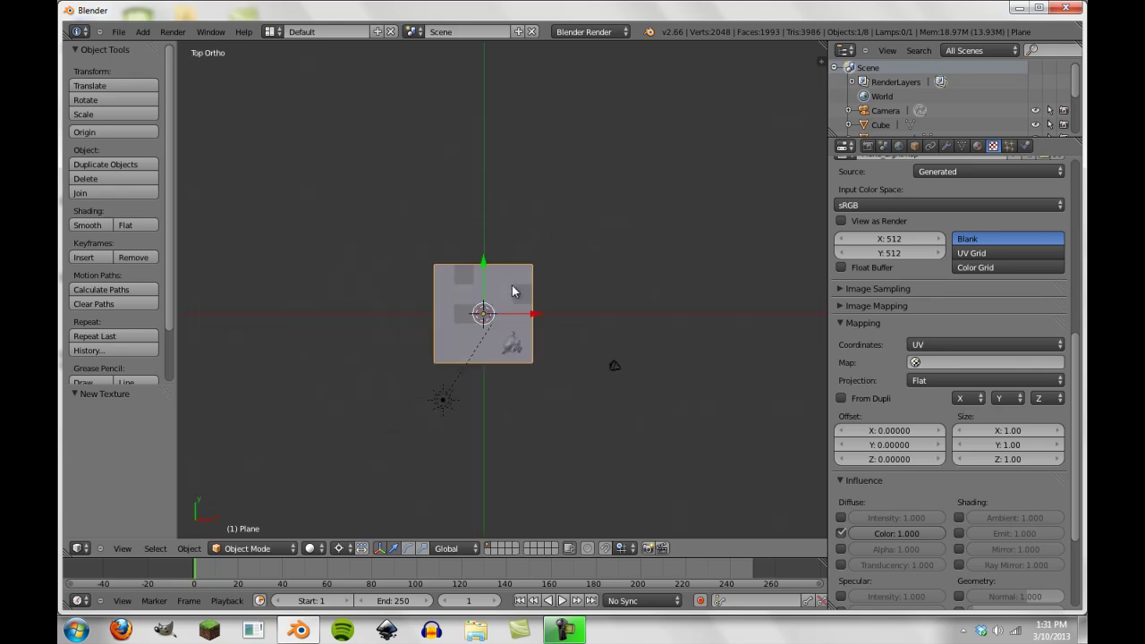
pyautogui.scroll(4, 512, 285)
pyautogui.press('Tab')
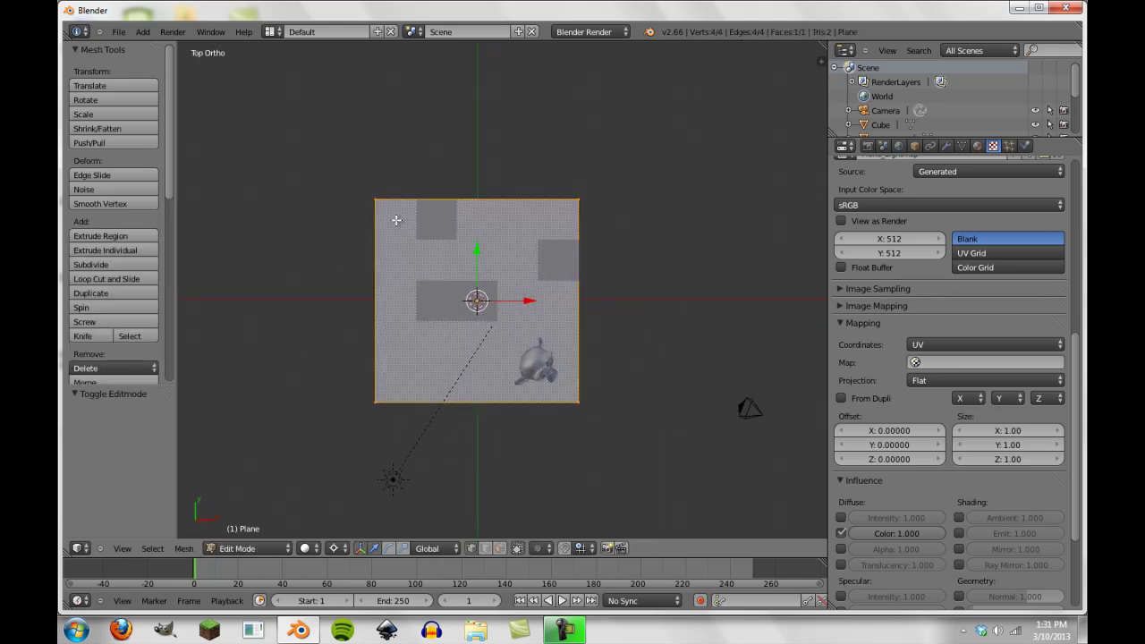
pyautogui.press('u')
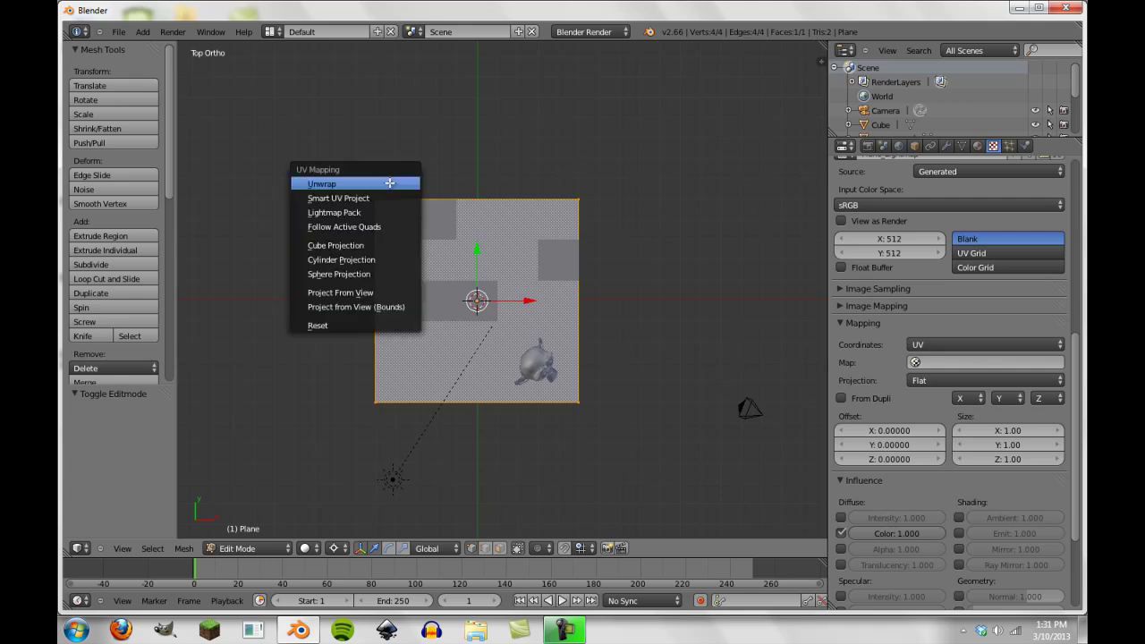
pyautogui.click(367, 291)
pyautogui.click(79, 548)
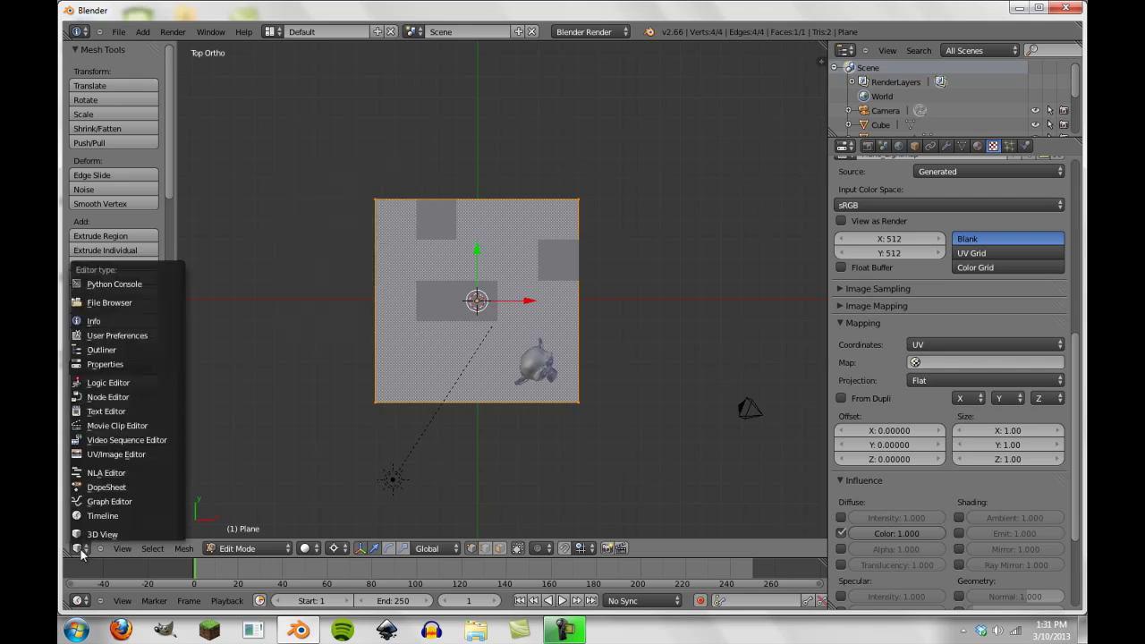
pyautogui.click(94, 454)
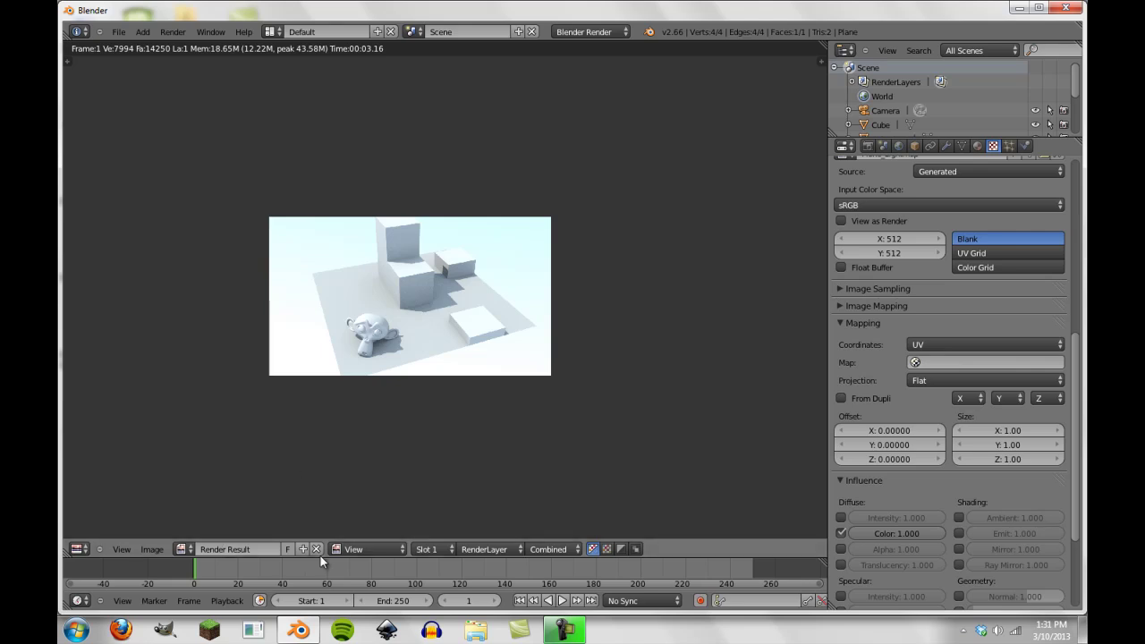
pyautogui.click(316, 549)
# Step: Scale and move the UV square until it fills the whole image grid, then return to 3D View
pyautogui.scroll(3, 387, 304)
pyautogui.scroll(3, 432, 340)
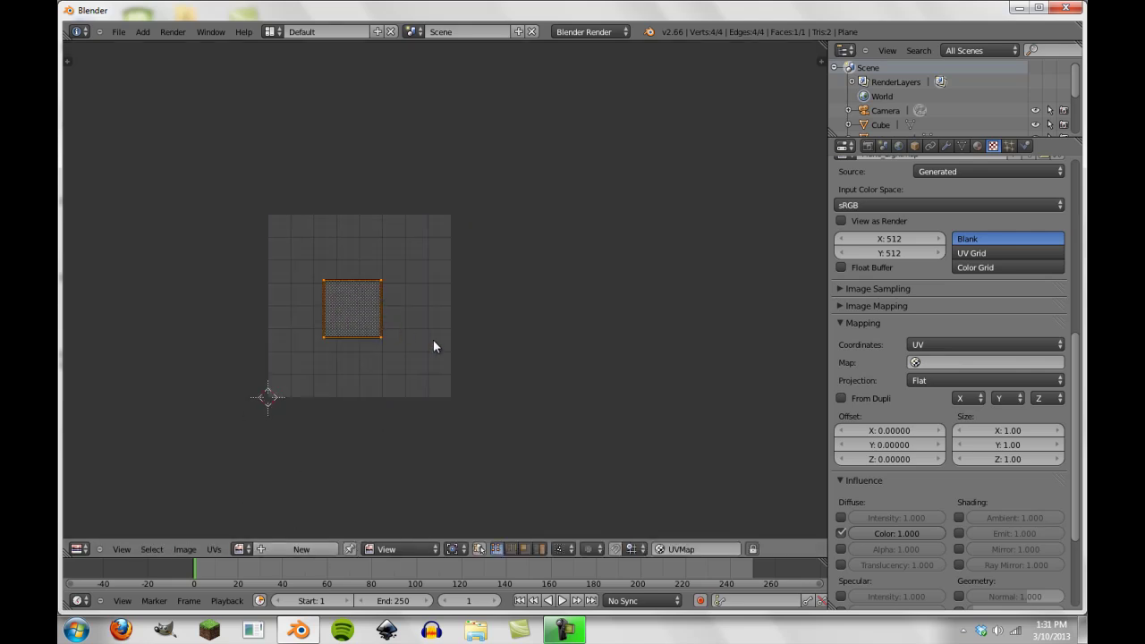
pyautogui.press('s')
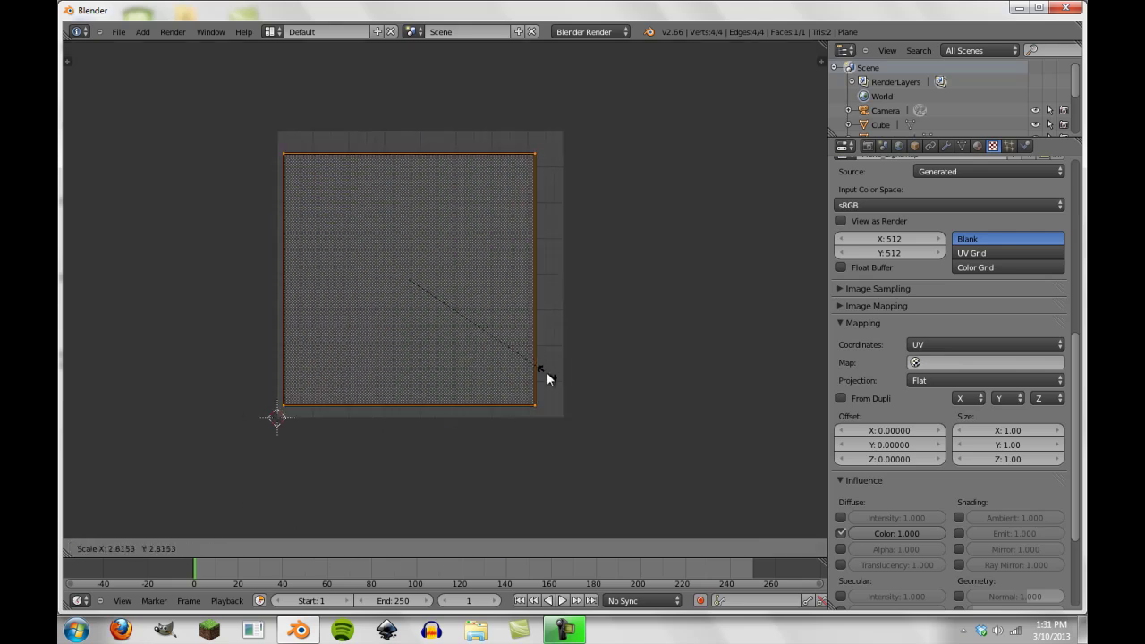
pyautogui.click(530, 387)
pyautogui.press('g')
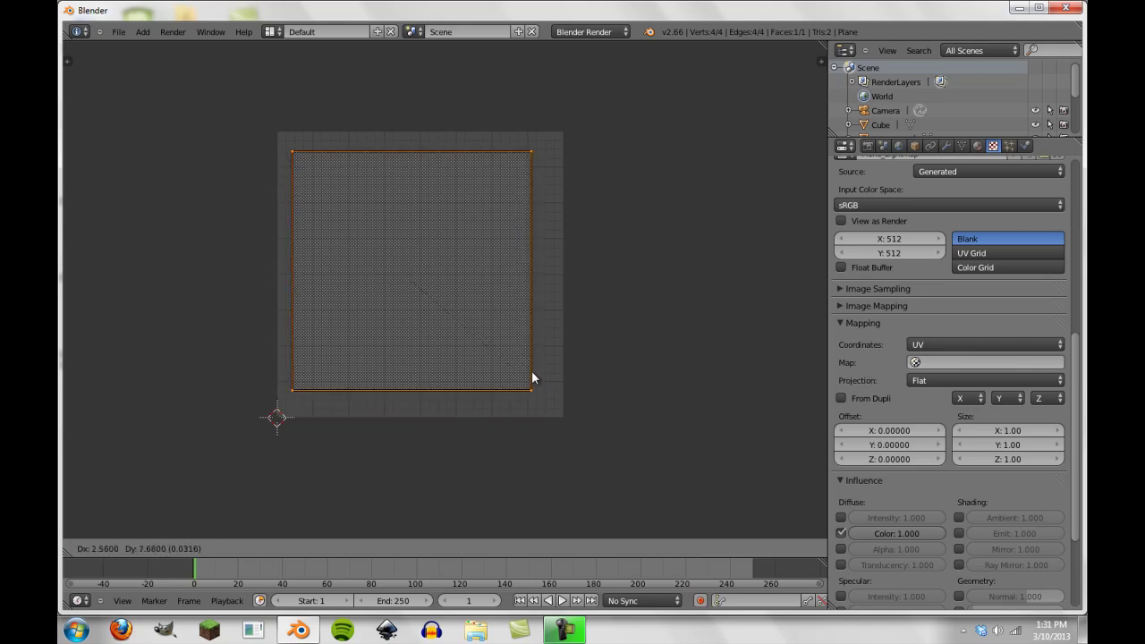
pyautogui.click(518, 363)
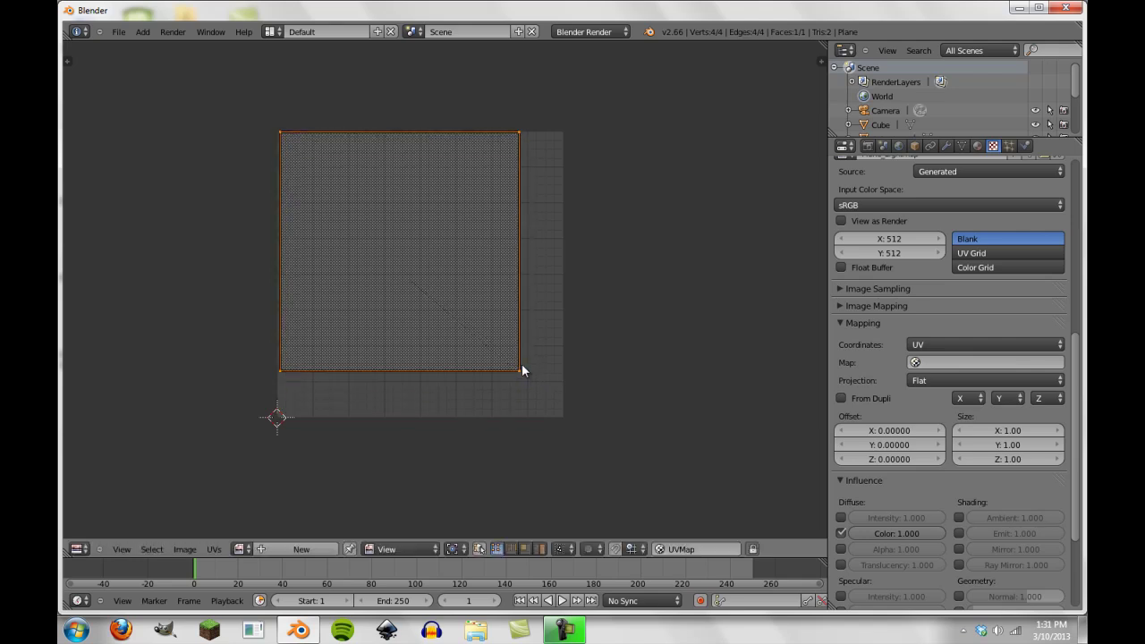
pyautogui.press('s')
pyautogui.click(562, 382)
pyautogui.press('g')
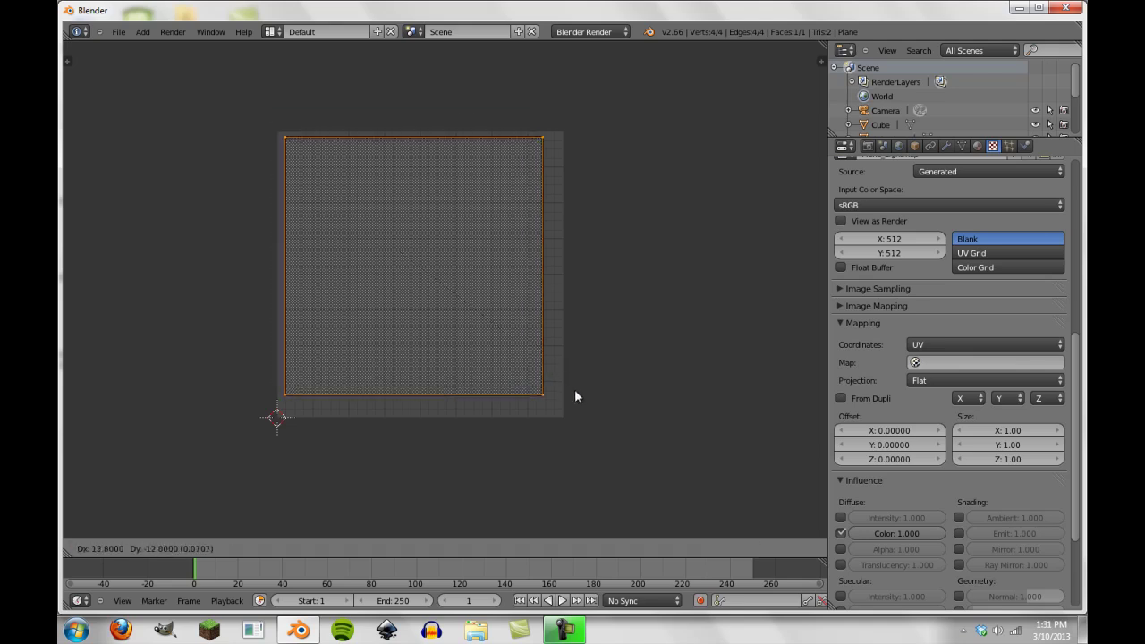
pyautogui.click(579, 394)
pyautogui.press('s')
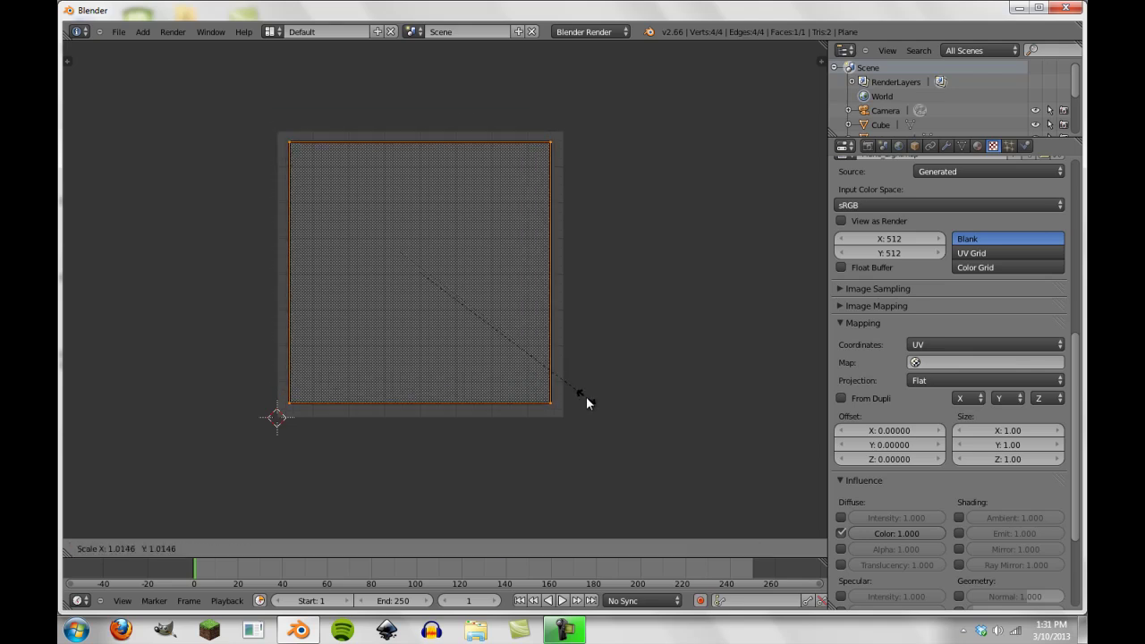
pyautogui.click(593, 401)
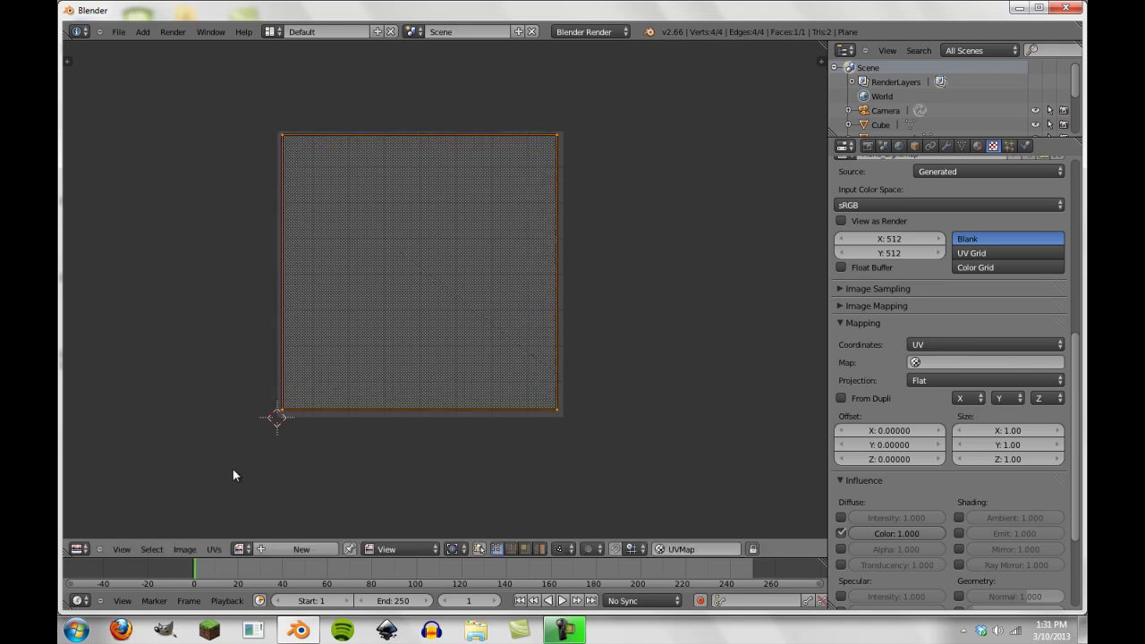
pyautogui.click(76, 550)
pyautogui.click(99, 532)
# Step: Leave Edit Mode and orbit to an oblique view of the plane
pyautogui.press('Tab')
pyautogui.moveTo(579, 392); pyautogui.dragTo(561, 357, button='middle')
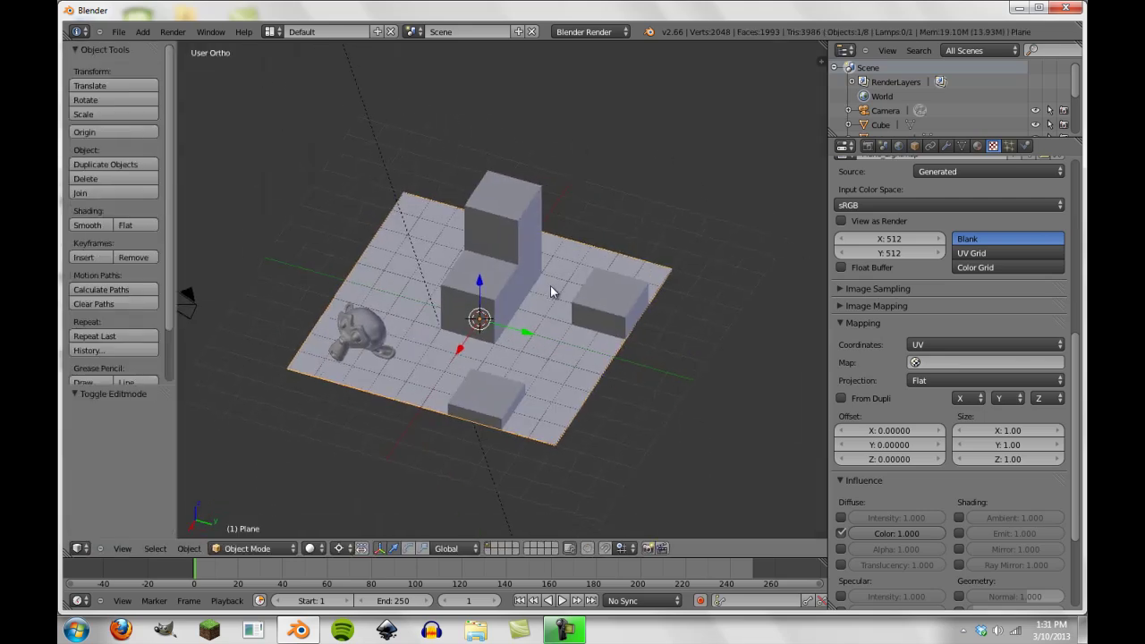
pyautogui.scroll(-7, 432, 189)
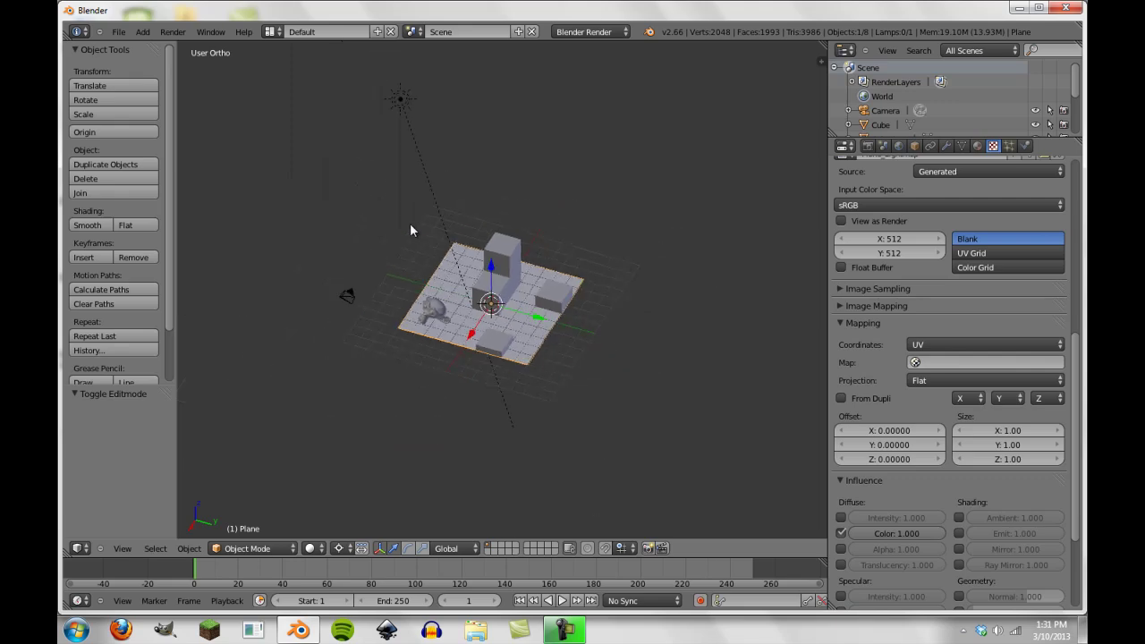
pyautogui.moveTo(408, 229); pyautogui.dragTo(490, 235, button='middle')
pyautogui.scroll(6, 564, 300)
pyautogui.moveTo(472, 357); pyautogui.dragTo(399, 286, button='middle')
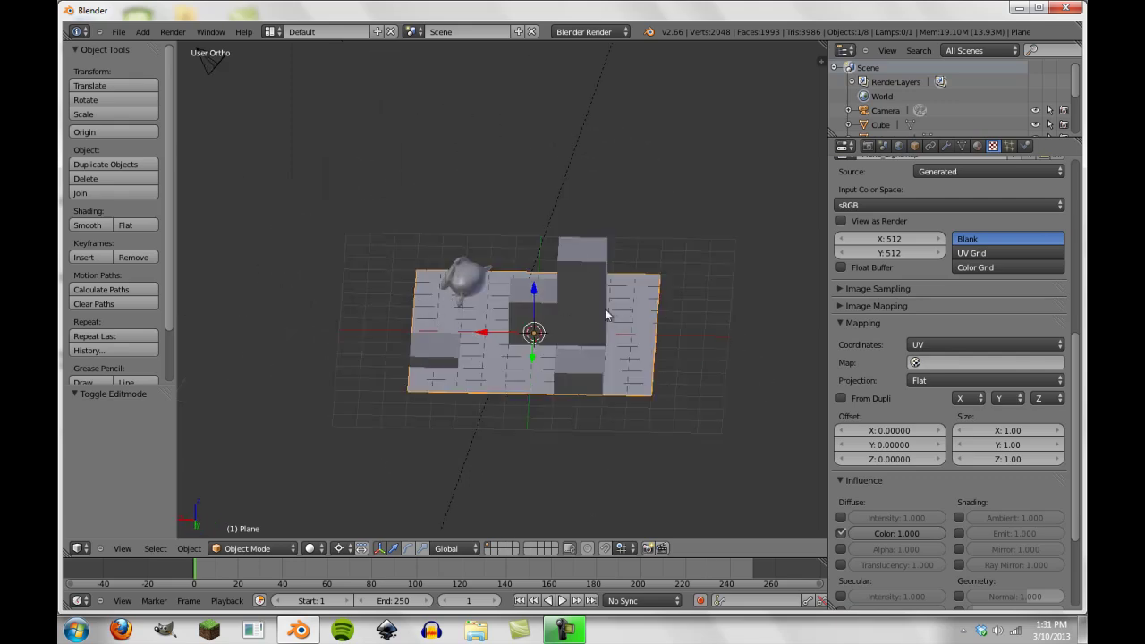
pyautogui.moveTo(605, 311); pyautogui.dragTo(506, 352, button='middle')
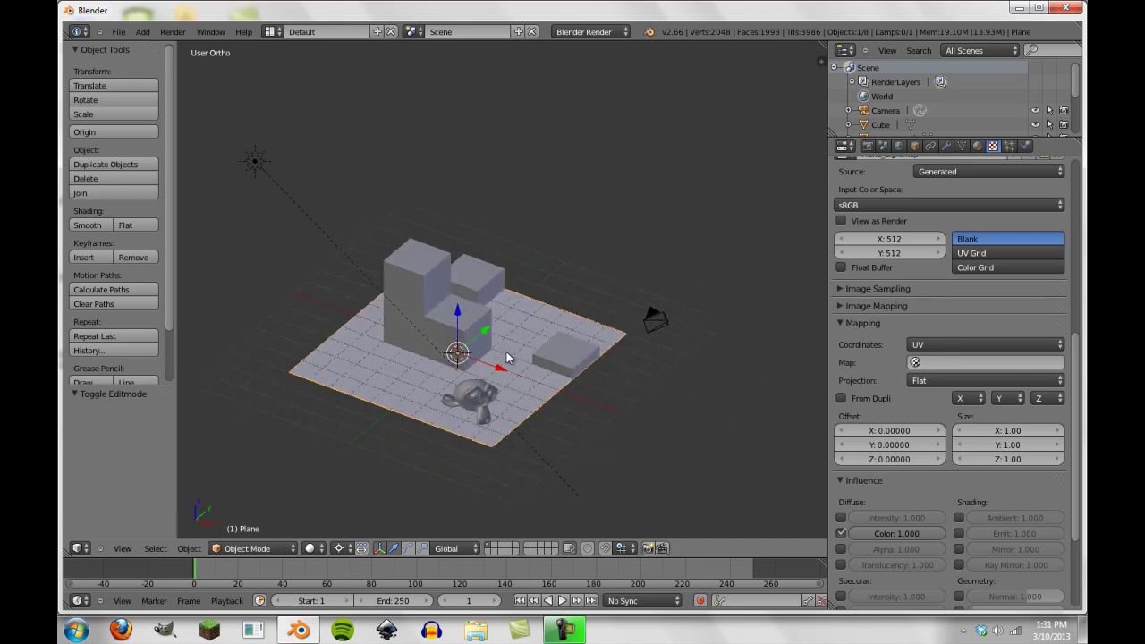
# Step: Triangulate the plane's face with Mesh > Faces > Triangulate Faces, then return to Object Mode
pyautogui.press('Tab')
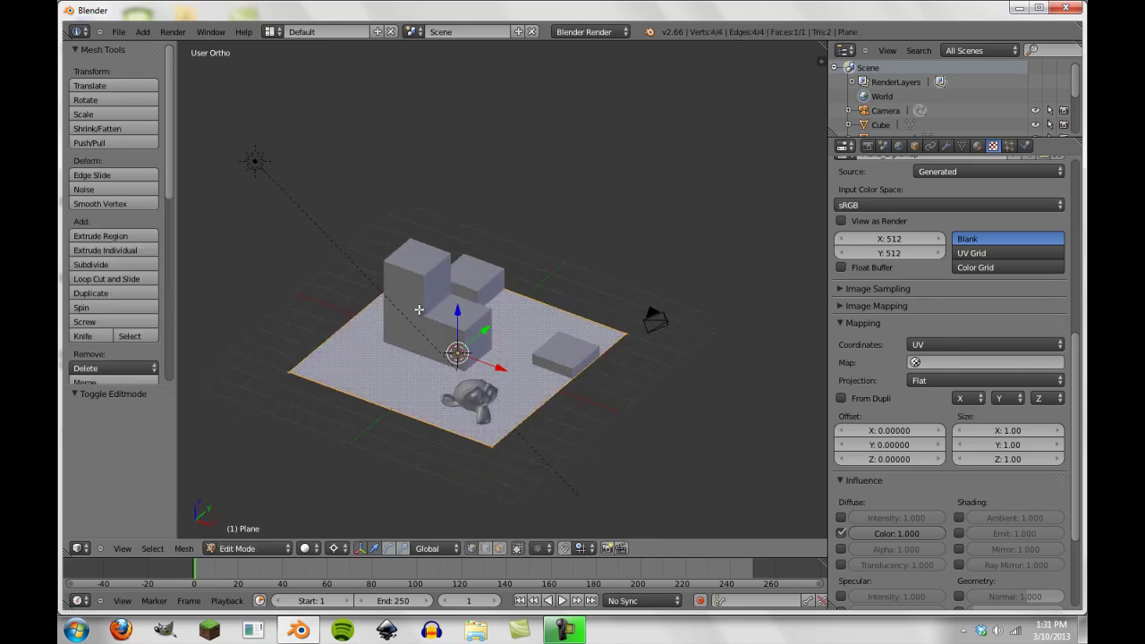
pyautogui.click(184, 549)
pyautogui.click(184, 550)
pyautogui.moveTo(282, 319)
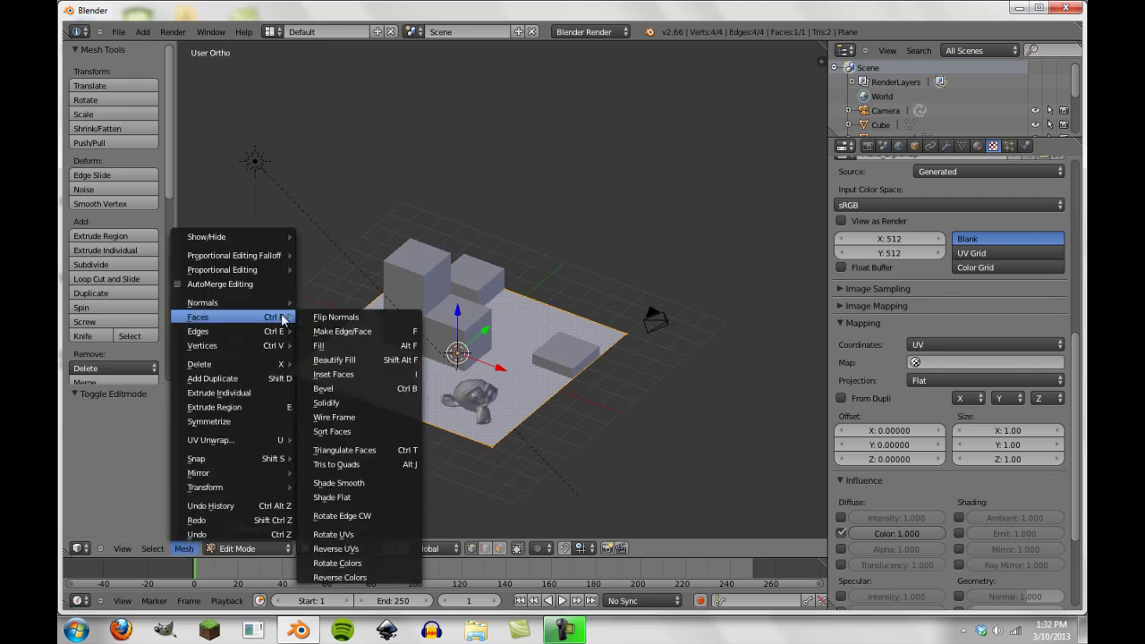
pyautogui.click(360, 453)
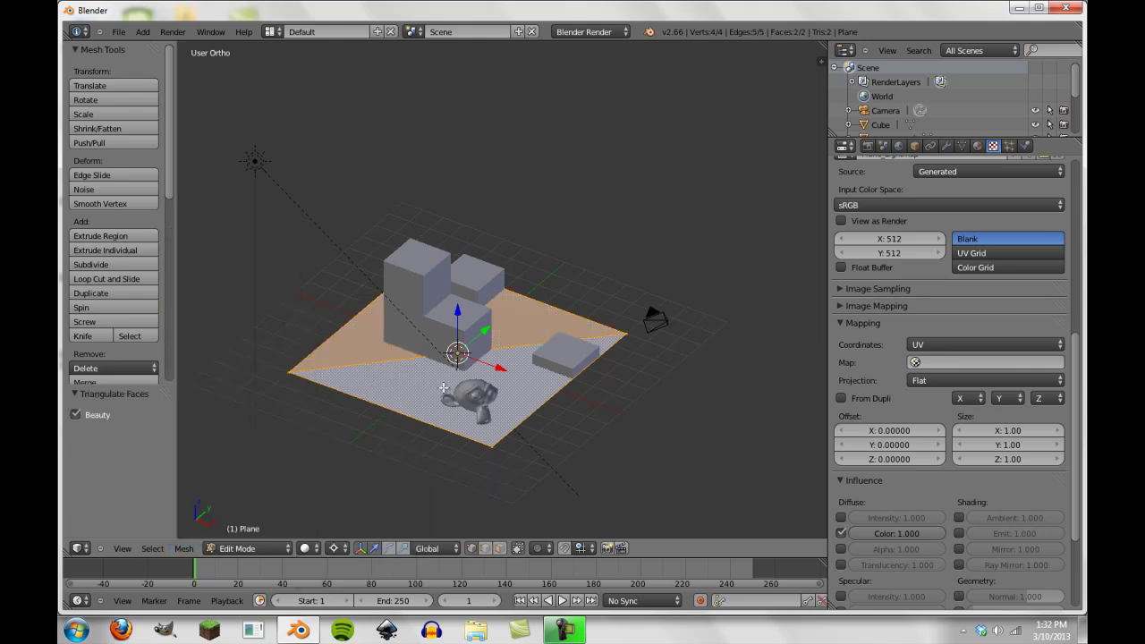
pyautogui.moveTo(361, 454); pyautogui.dragTo(509, 340, button='middle')
pyautogui.scroll(2, 524, 341)
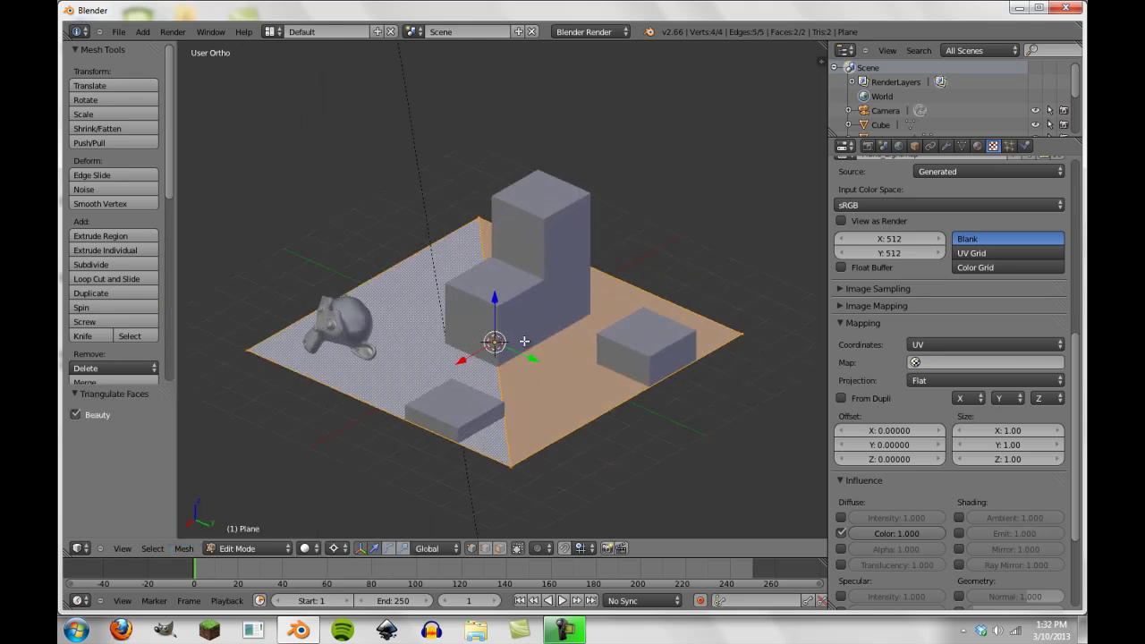
pyautogui.press('Tab')
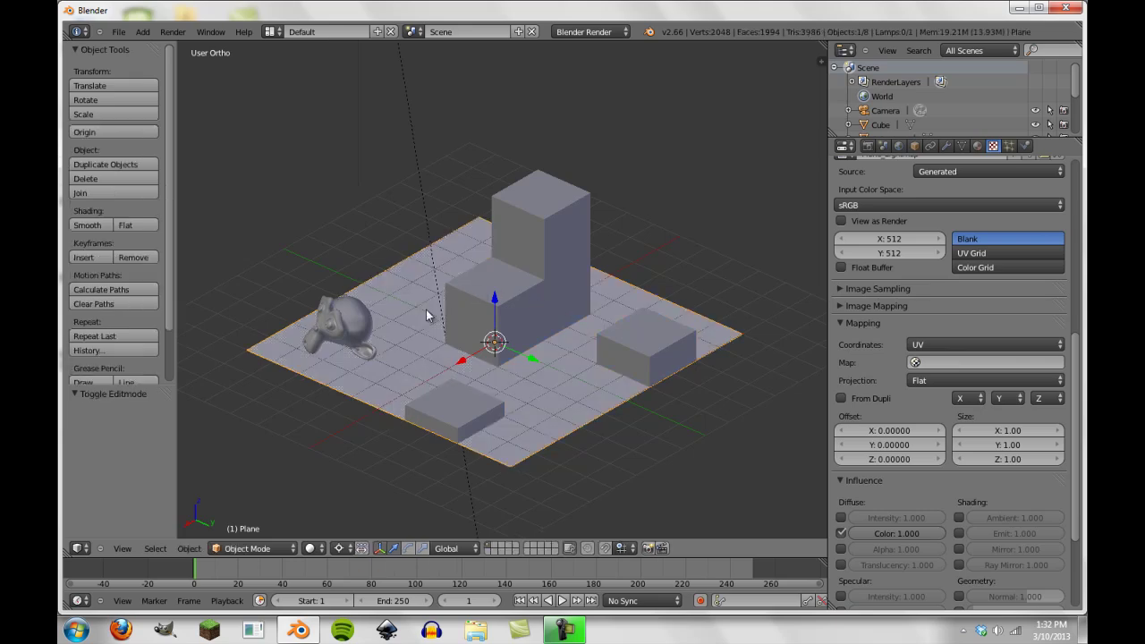
# Step: Check the plane's UVs in the UV/Image Editor, then return to the 3D View in Object Mode
pyautogui.click(79, 548)
pyautogui.click(103, 450)
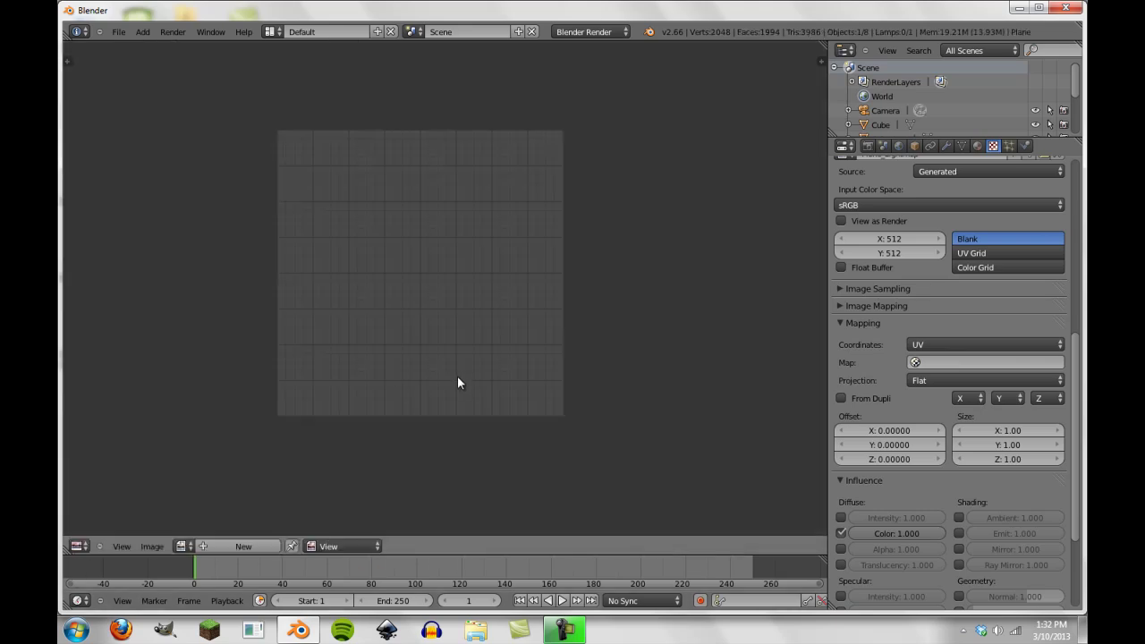
pyautogui.press('Tab')
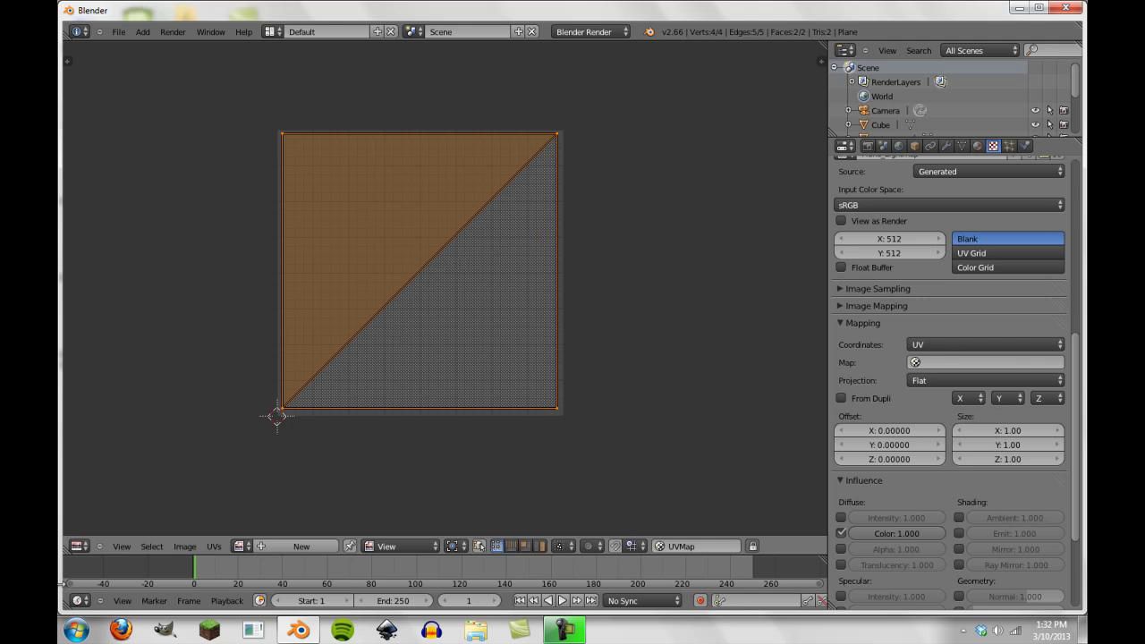
pyautogui.click(79, 546)
pyautogui.click(98, 537)
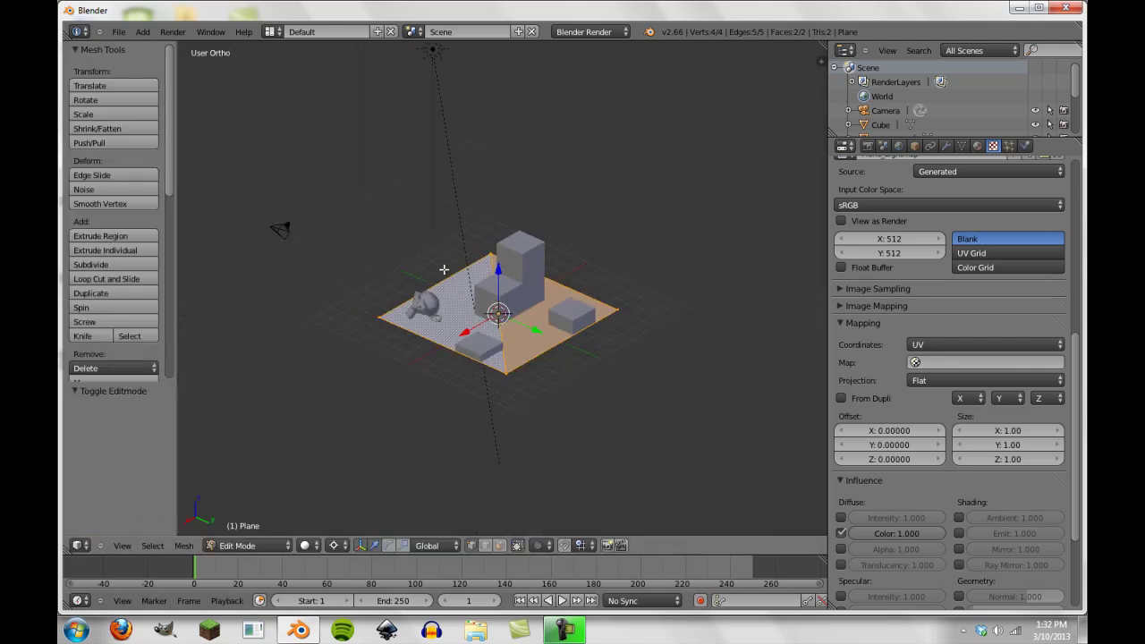
pyautogui.press('Tab')
# Step: Set the Plane_Lightmap texture's Map field to UVMap
pyautogui.moveTo(583, 263); pyautogui.dragTo(421, 384, button='middle')
pyautogui.scroll(3, 660, 329)
pyautogui.click(932, 363)
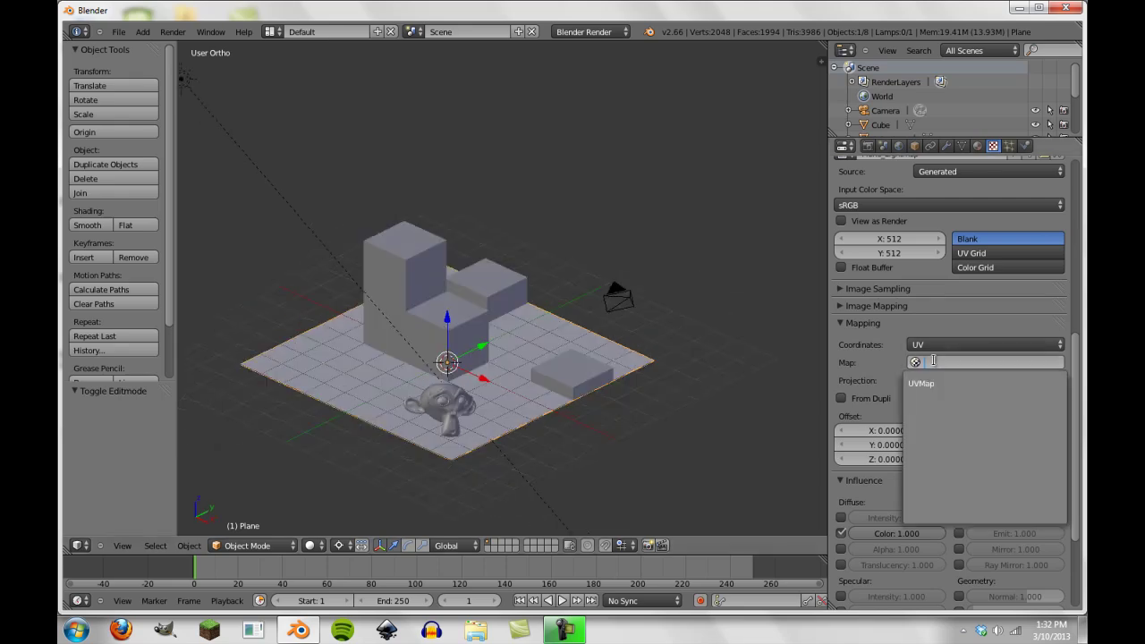
pyautogui.click(930, 384)
pyautogui.scroll(-4, 921, 444)
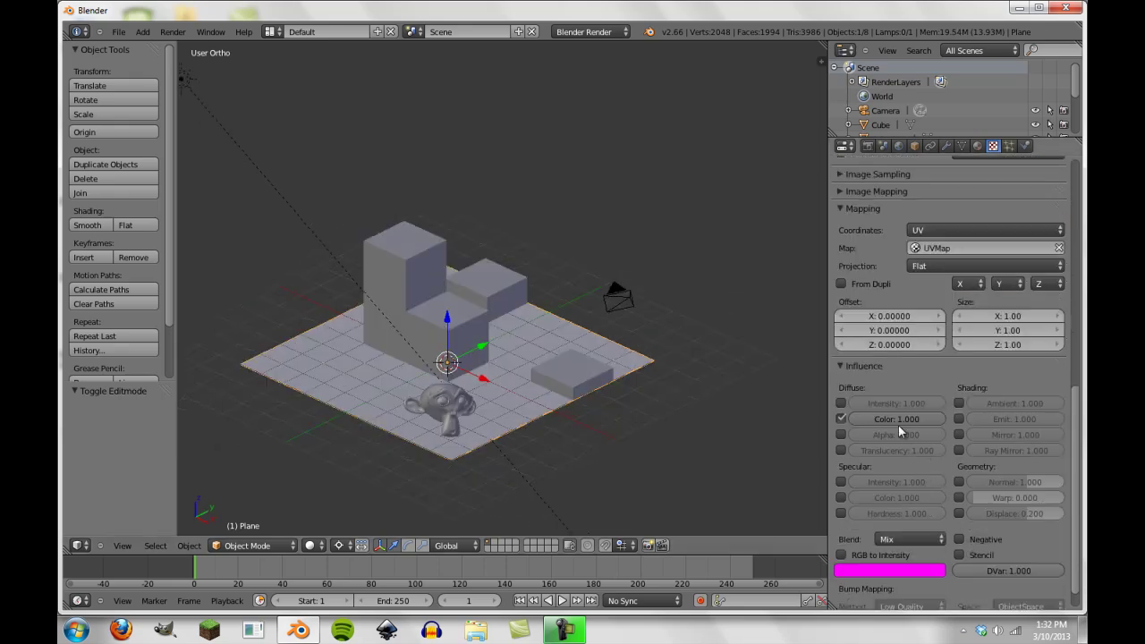
pyautogui.scroll(12, 939, 442)
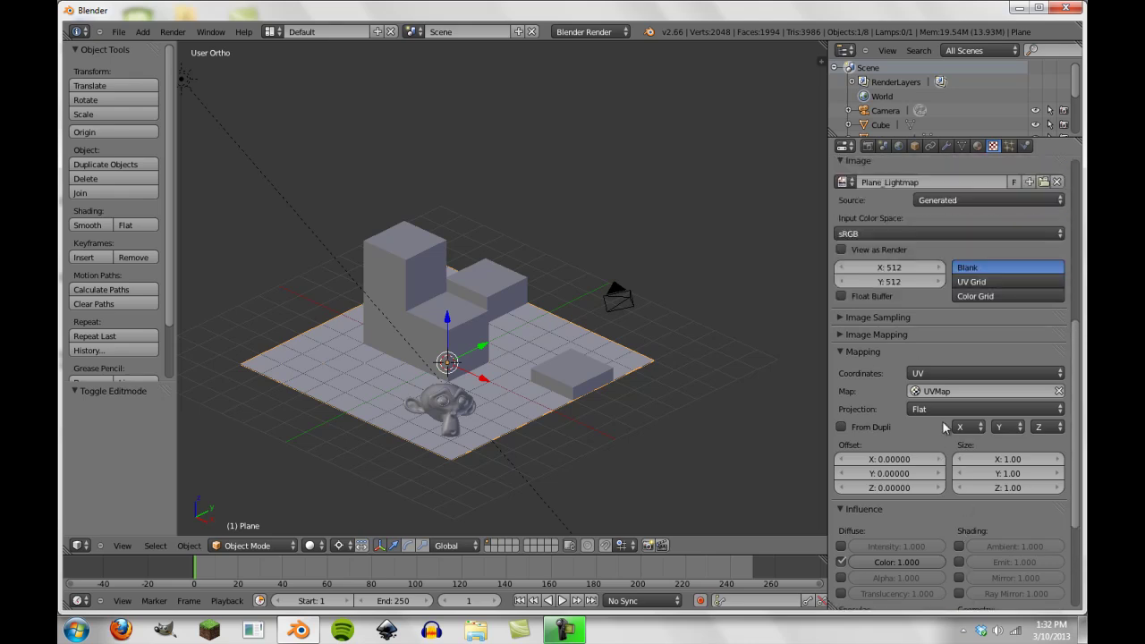
pyautogui.scroll(5, 936, 444)
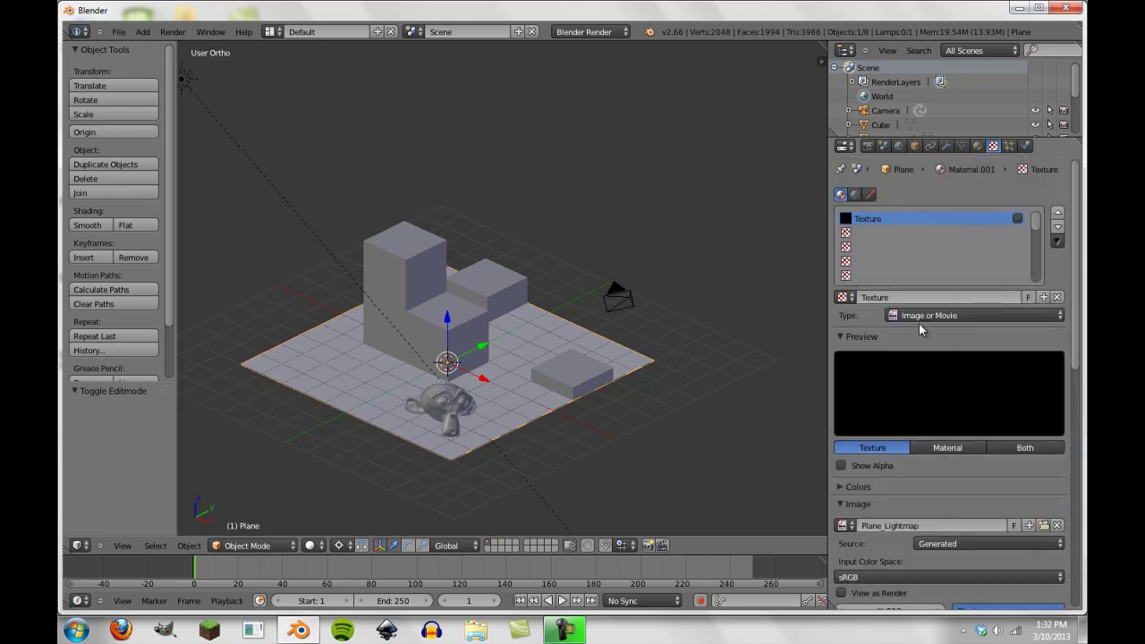
# Step: Show Render properties and turn the Outliner into an image editor displaying Plane_Lightmap
pyautogui.click(867, 146)
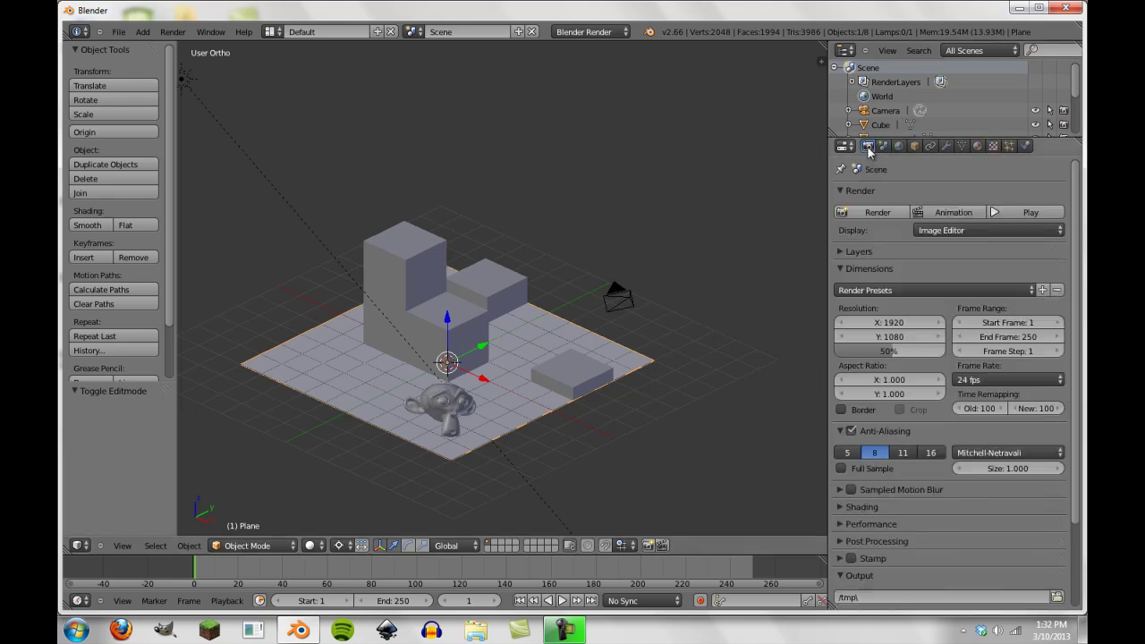
pyautogui.click(848, 51)
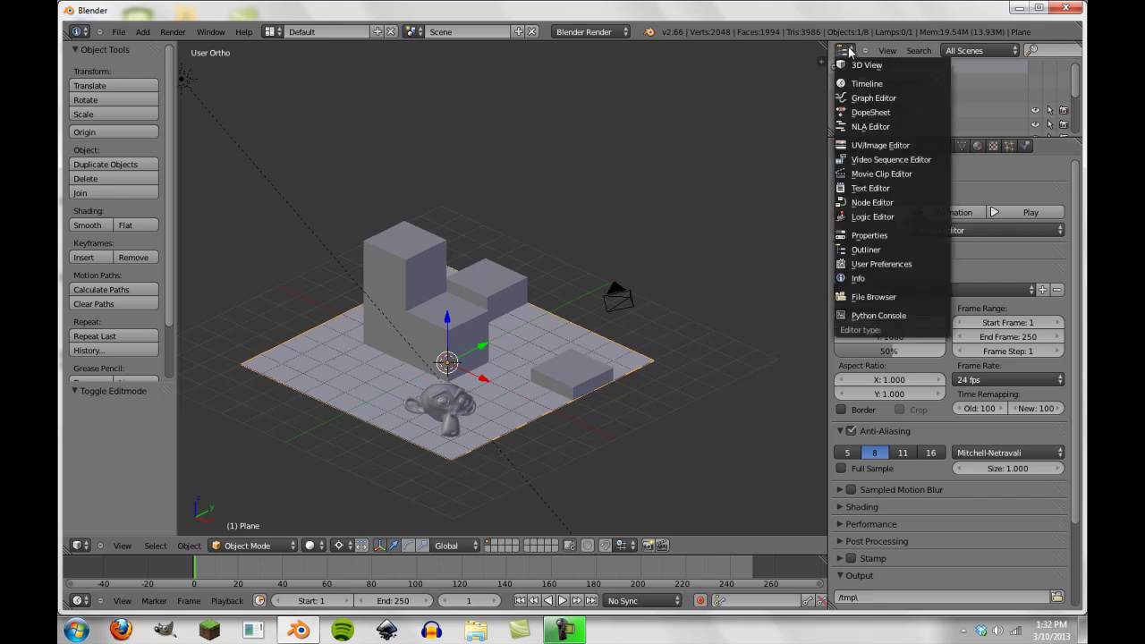
pyautogui.click(885, 144)
pyautogui.click(946, 130)
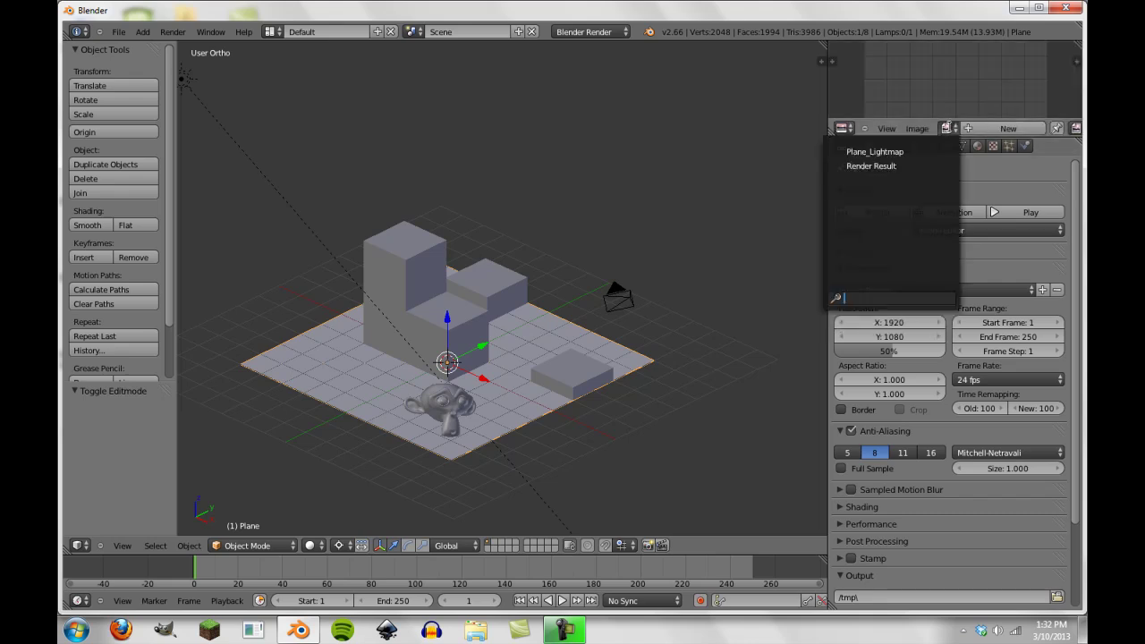
pyautogui.click(885, 152)
pyautogui.scroll(-4, 931, 96)
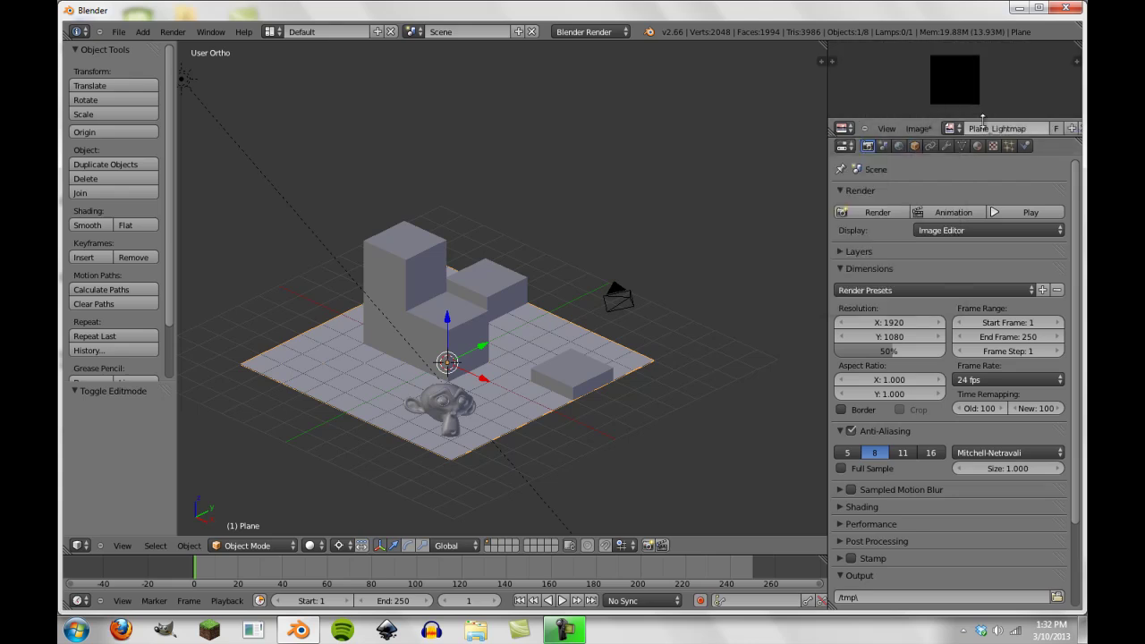
pyautogui.moveTo(885, 125); pyautogui.dragTo(887, 189)
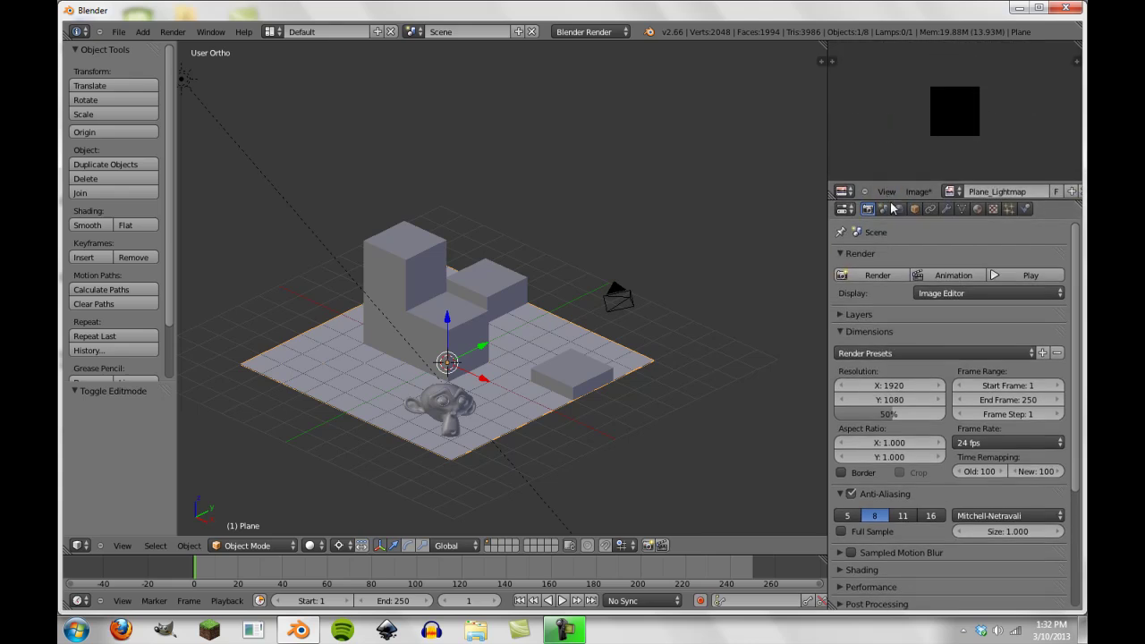
# Step: Expand the Bake panel in Render properties and open the Bake Mode list
pyautogui.scroll(-5, 956, 536)
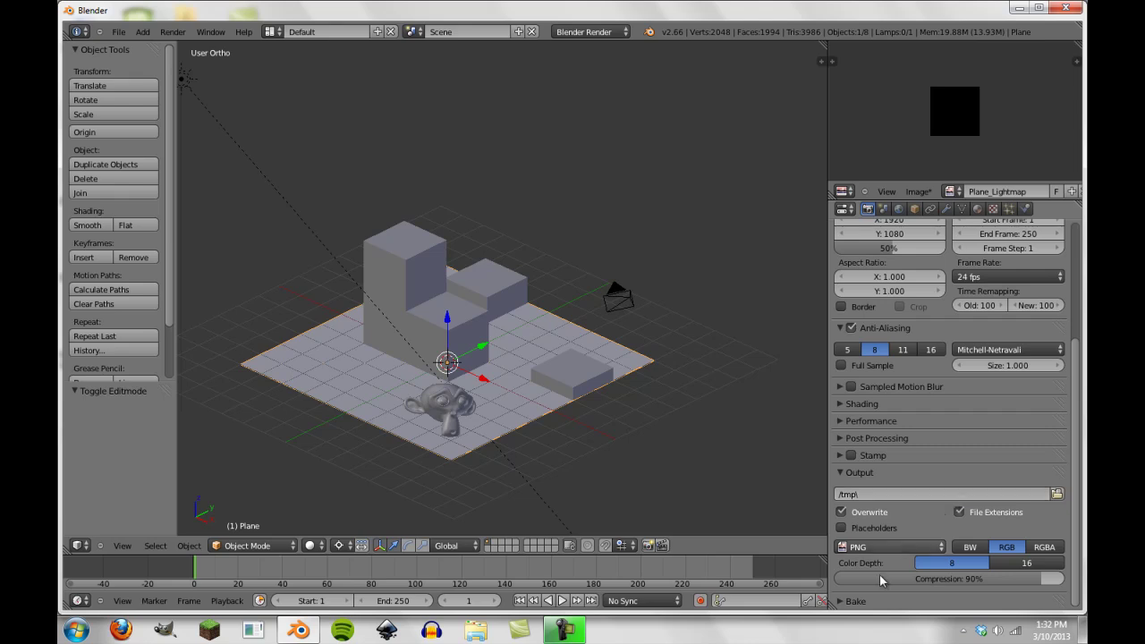
pyautogui.click(859, 601)
pyautogui.scroll(-3, 892, 498)
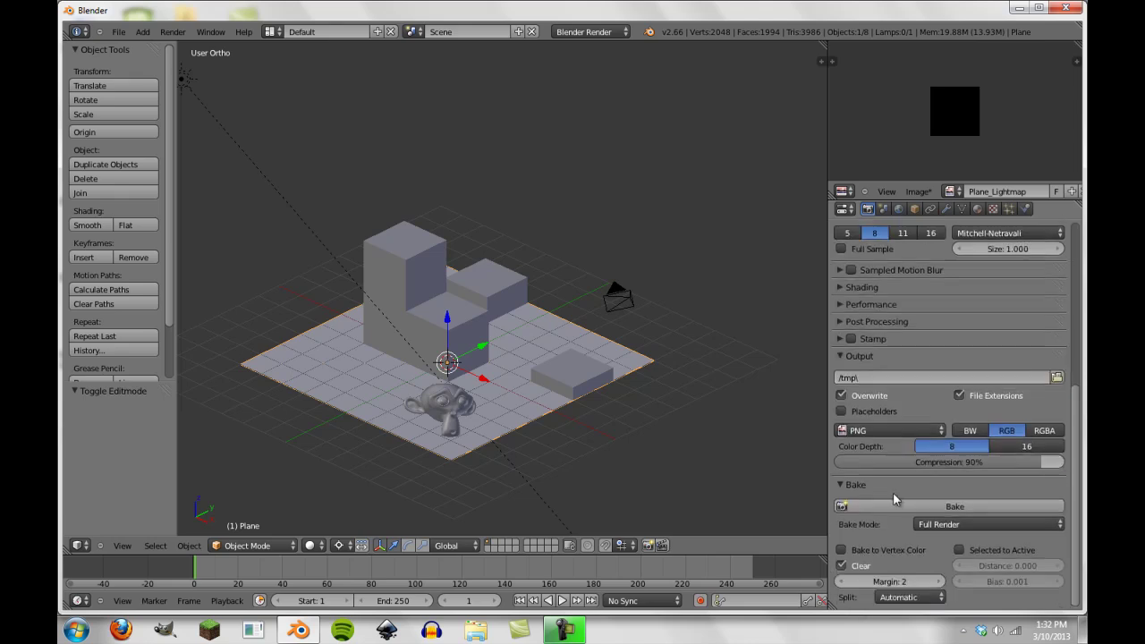
pyautogui.click(966, 523)
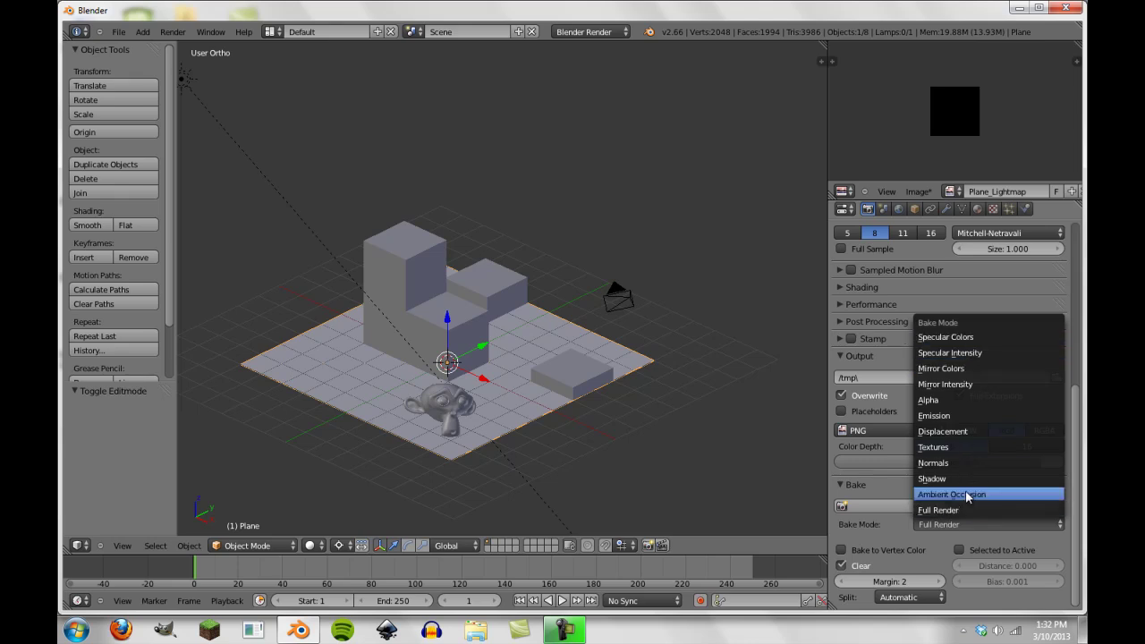
# Step: Switch Bake Mode to Ambient Occlusion and render the current frame
pyautogui.click(965, 493)
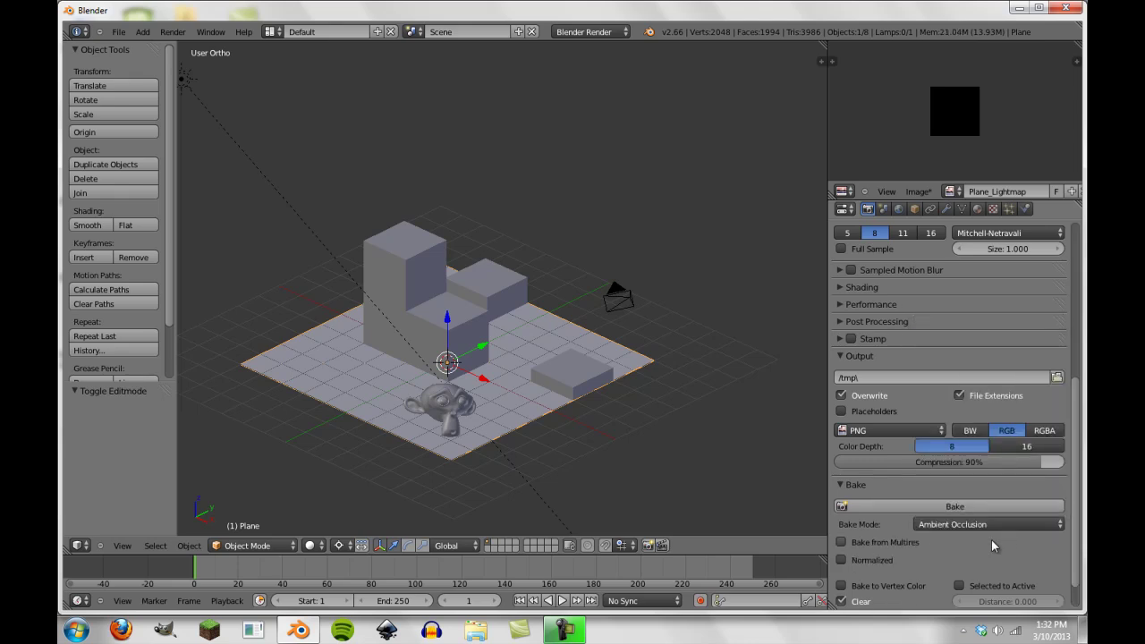
pyautogui.scroll(-2, 991, 539)
pyautogui.scroll(15, 958, 376)
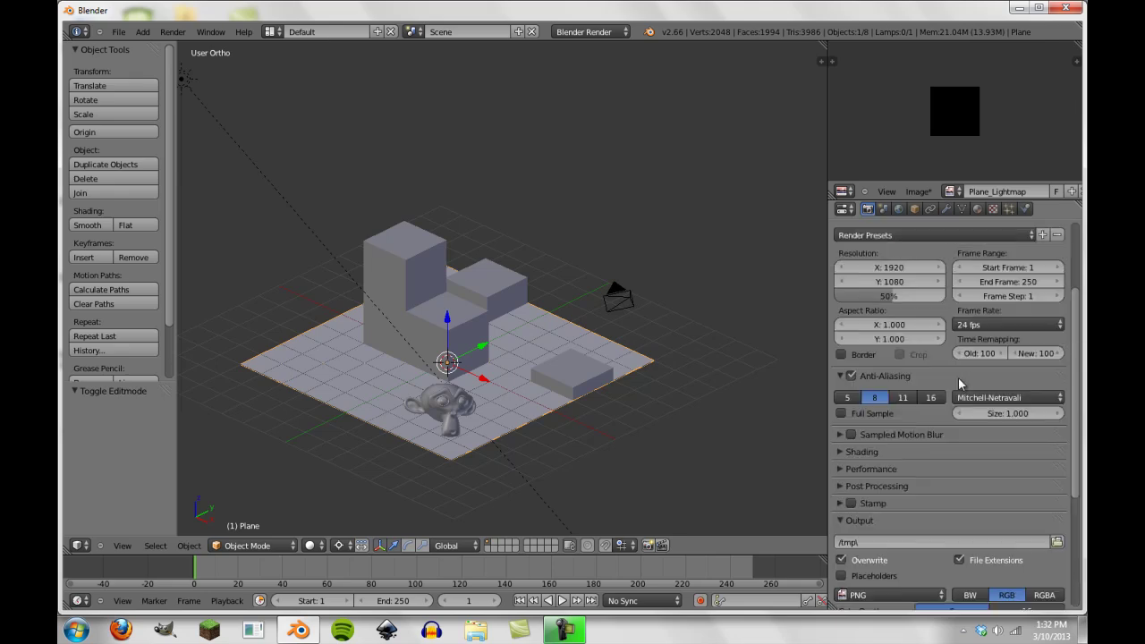
pyautogui.scroll(-6, 971, 465)
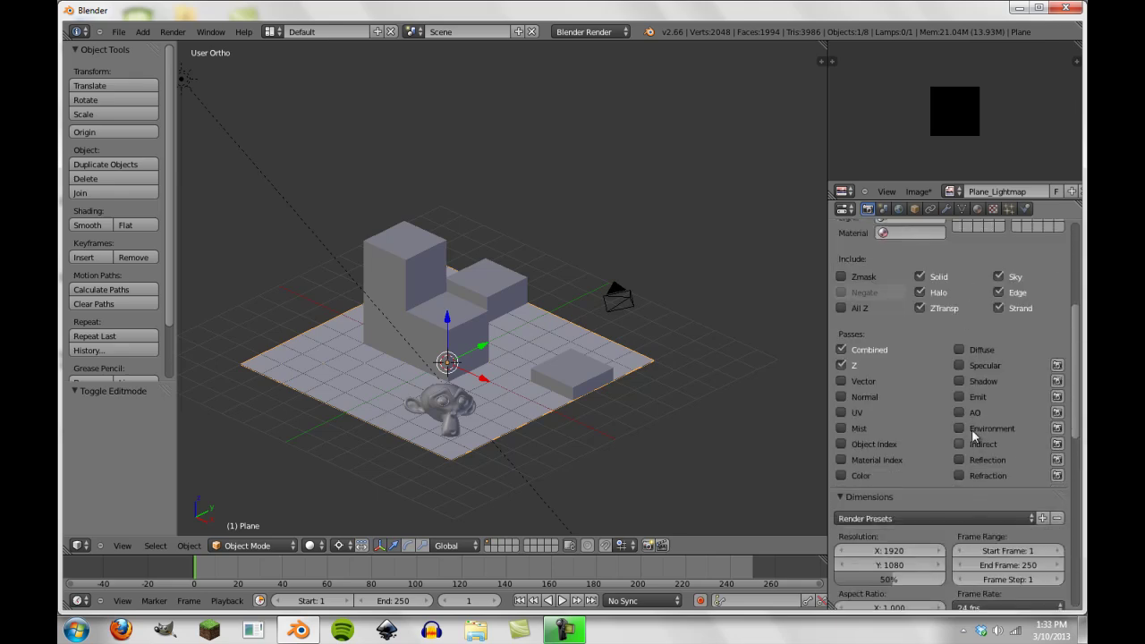
pyautogui.click(173, 32)
pyautogui.click(201, 37)
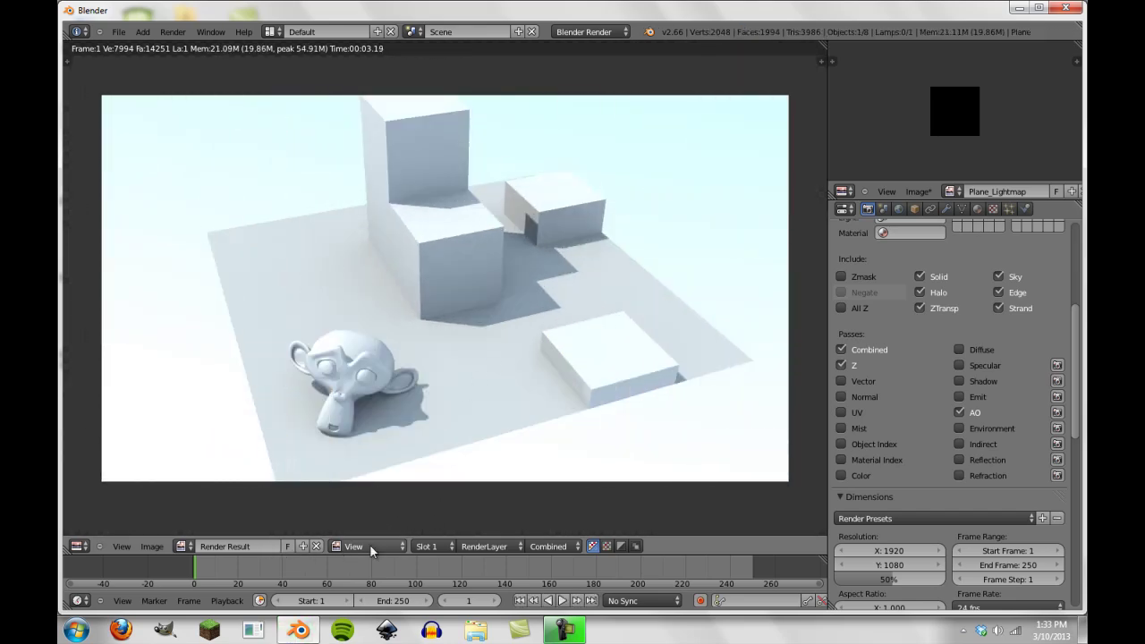
# Step: Switch the Render Result pass from Combined to AO
pyautogui.click(545, 544)
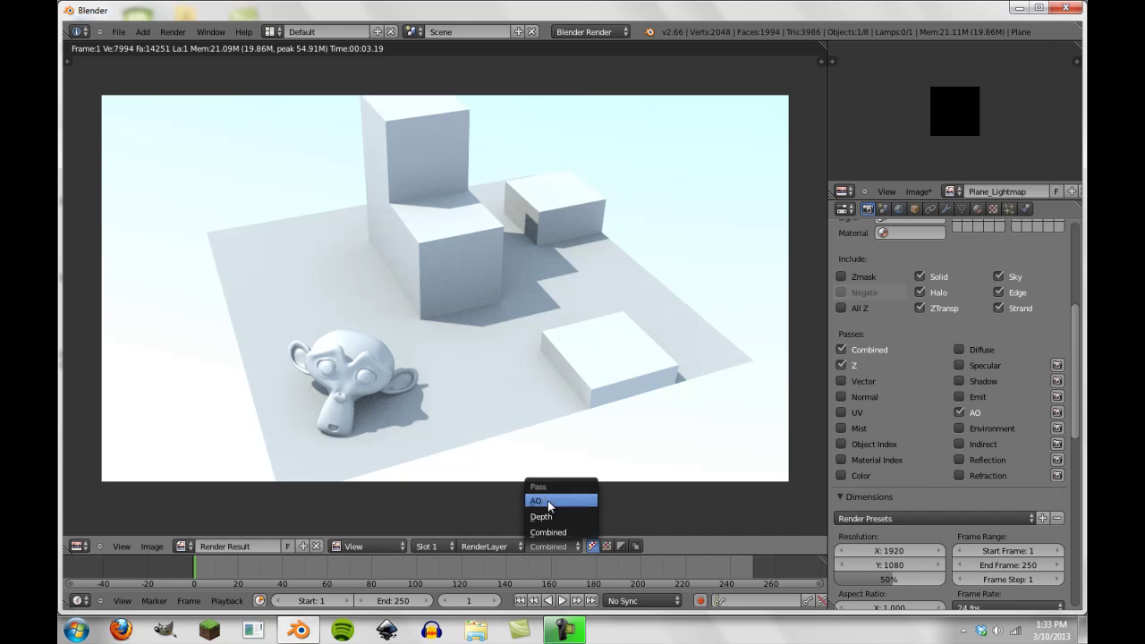
pyautogui.click(548, 502)
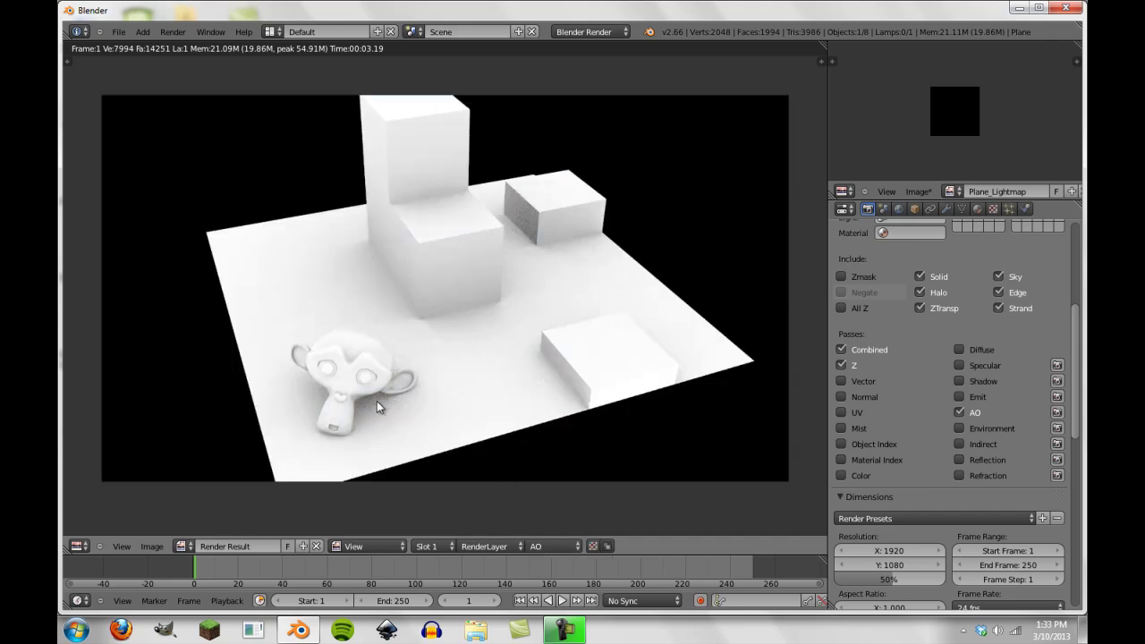
# Step: Switch the render result area back to the 3D View
pyautogui.click(73, 542)
pyautogui.click(107, 529)
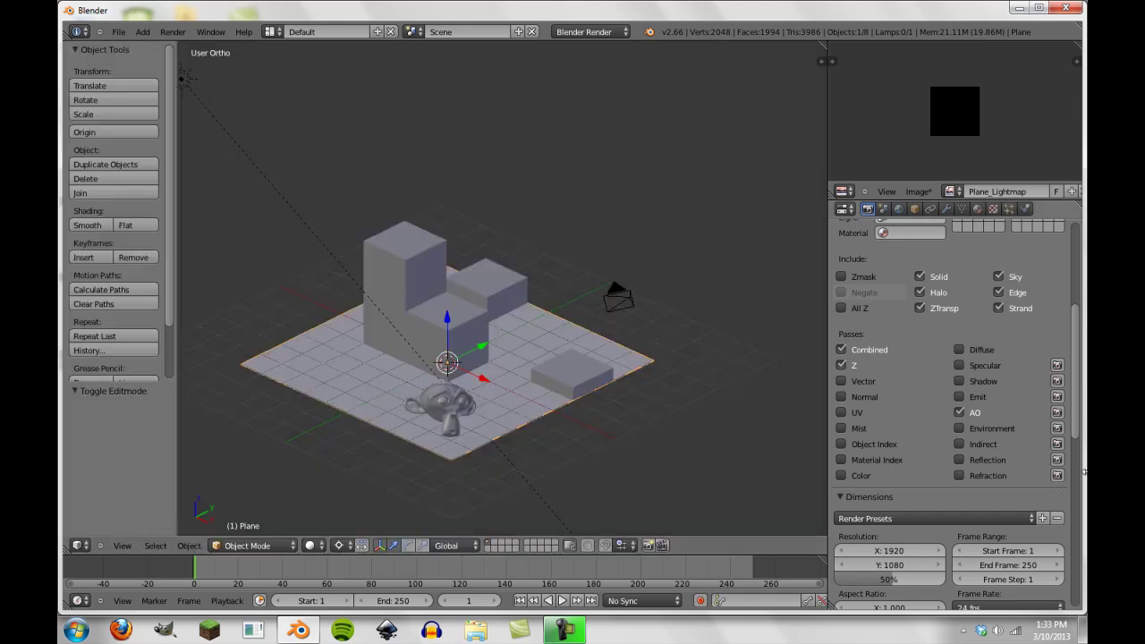
pyautogui.scroll(-3, 988, 443)
pyautogui.scroll(8, 875, 336)
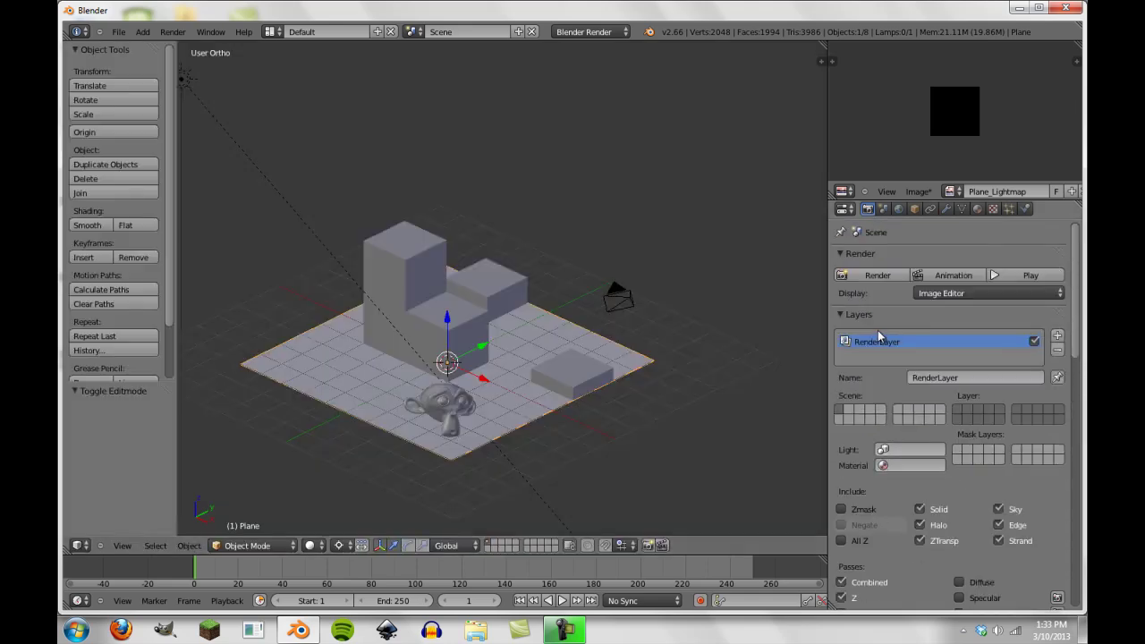
# Step: Collapse the render layer settings and run an Ambient Occlusion bake, which finds nothing to bake to
pyautogui.click(847, 314)
pyautogui.scroll(-5, 540, 347)
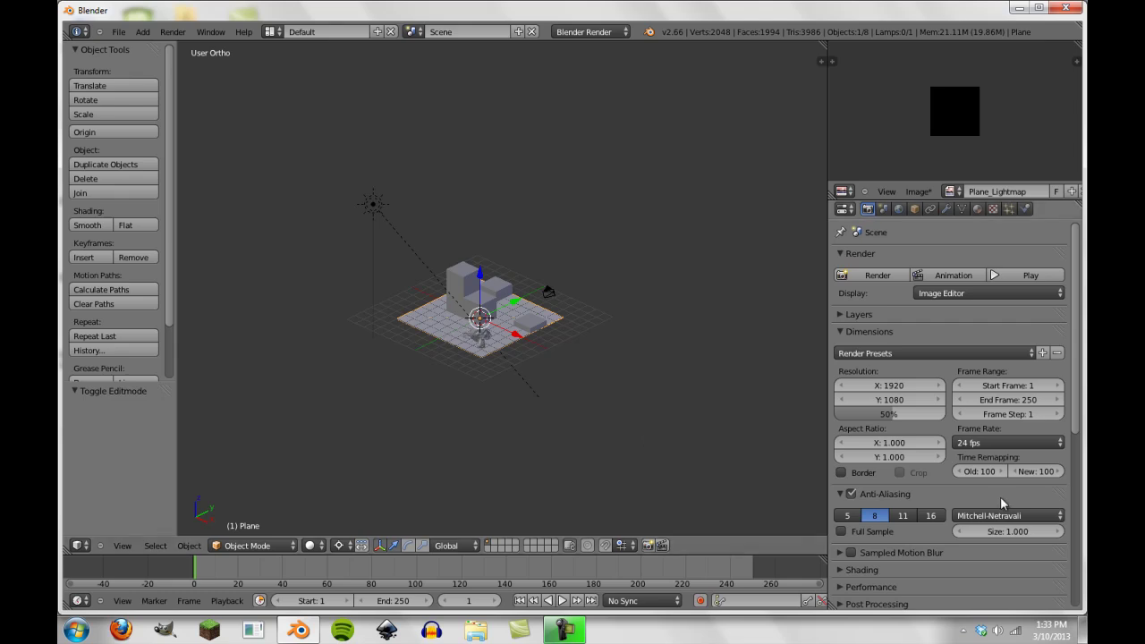
pyautogui.scroll(-3, 982, 514)
pyautogui.scroll(-4, 982, 513)
pyautogui.scroll(6, 535, 309)
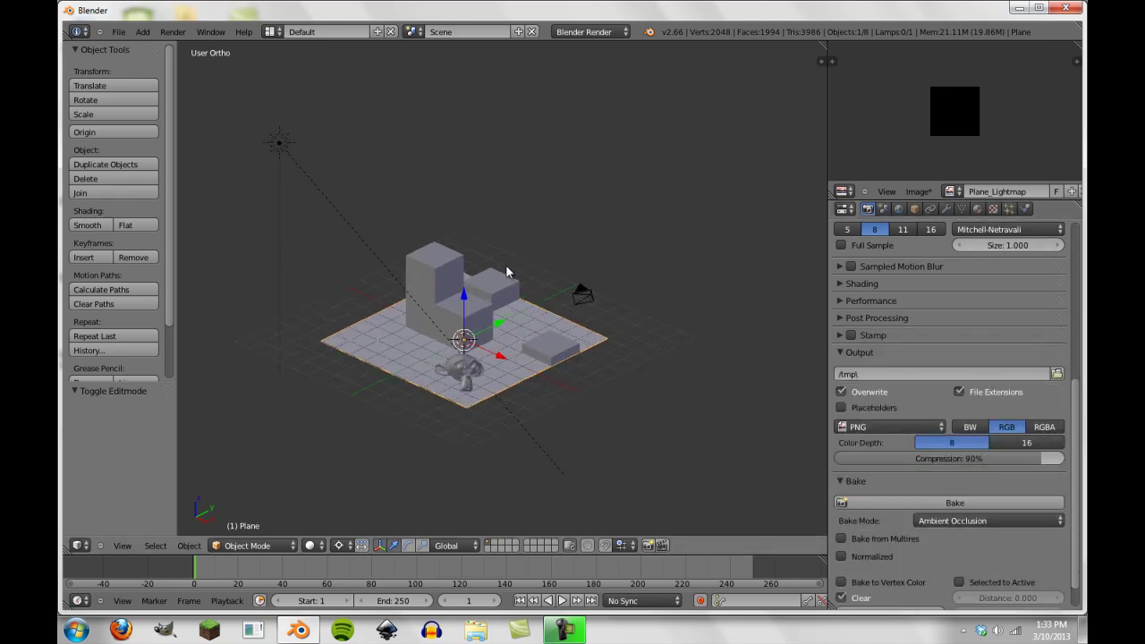
pyautogui.scroll(-1, 1013, 534)
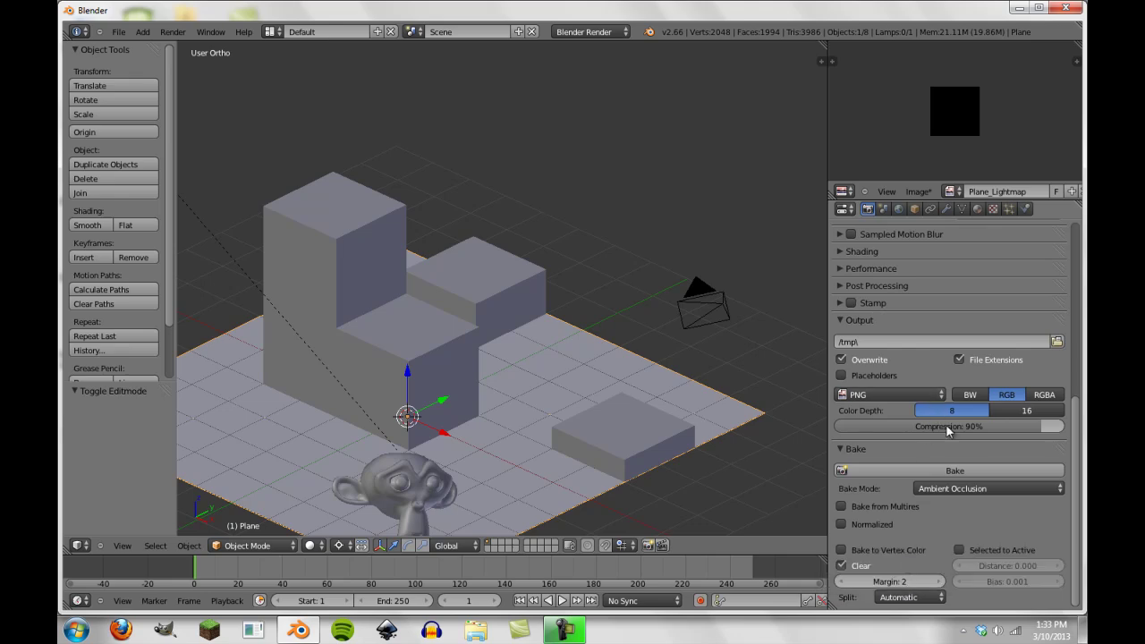
pyautogui.click(969, 468)
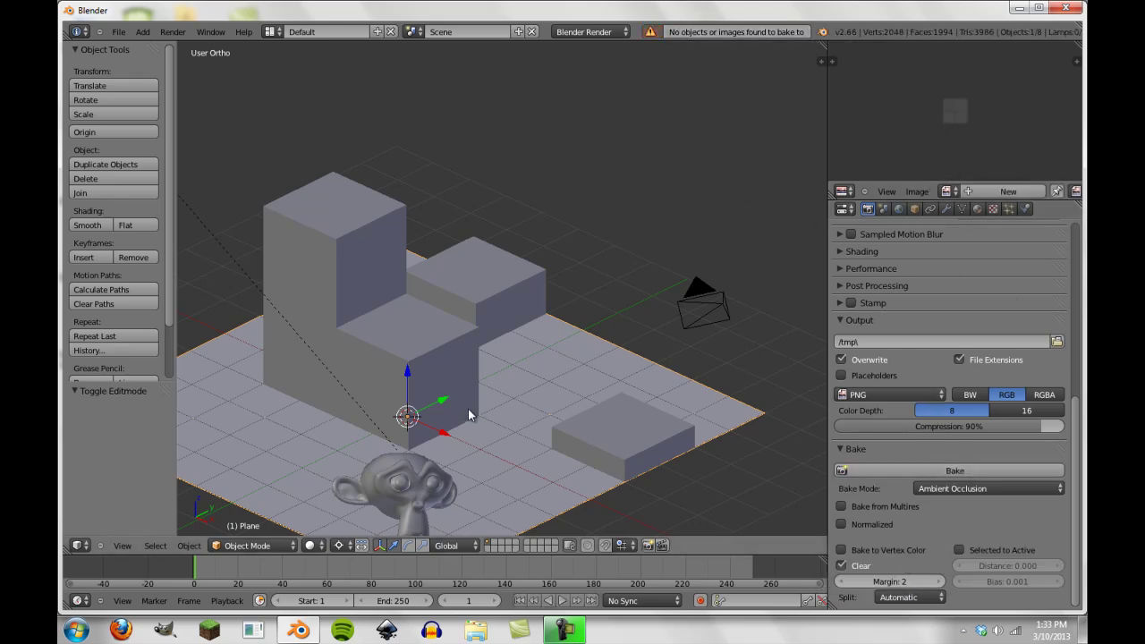
# Step: Put the plane into edit mode, orbiting to show the camera and grid
pyautogui.scroll(-5, 468, 408)
pyautogui.moveTo(498, 388); pyautogui.dragTo(526, 374, button='middle')
pyautogui.scroll(3, 672, 328)
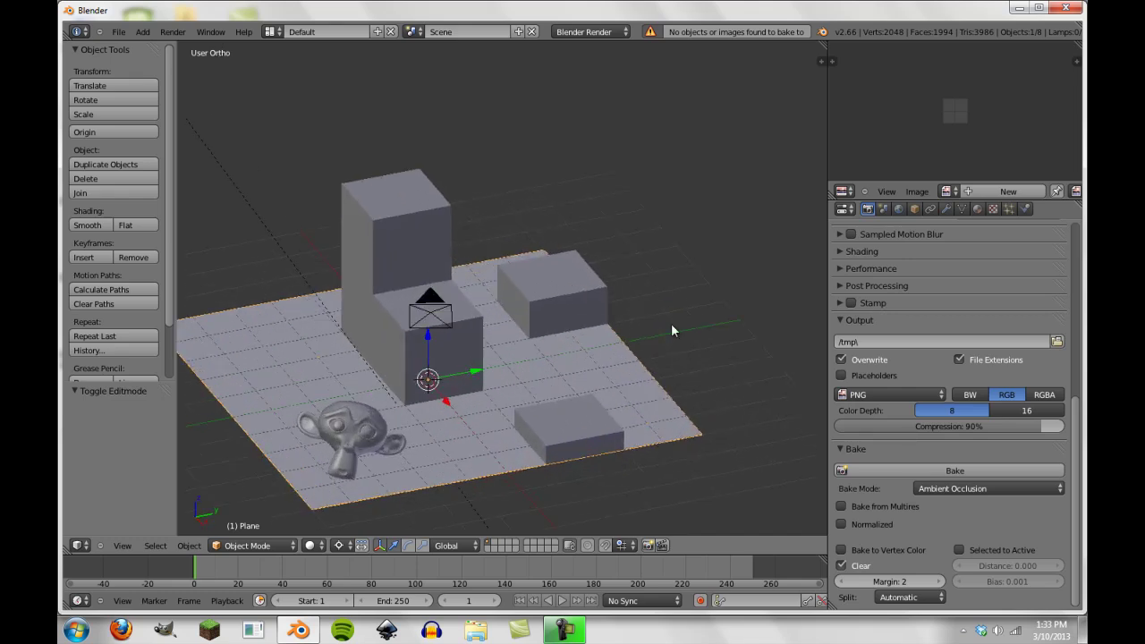
pyautogui.press('Tab')
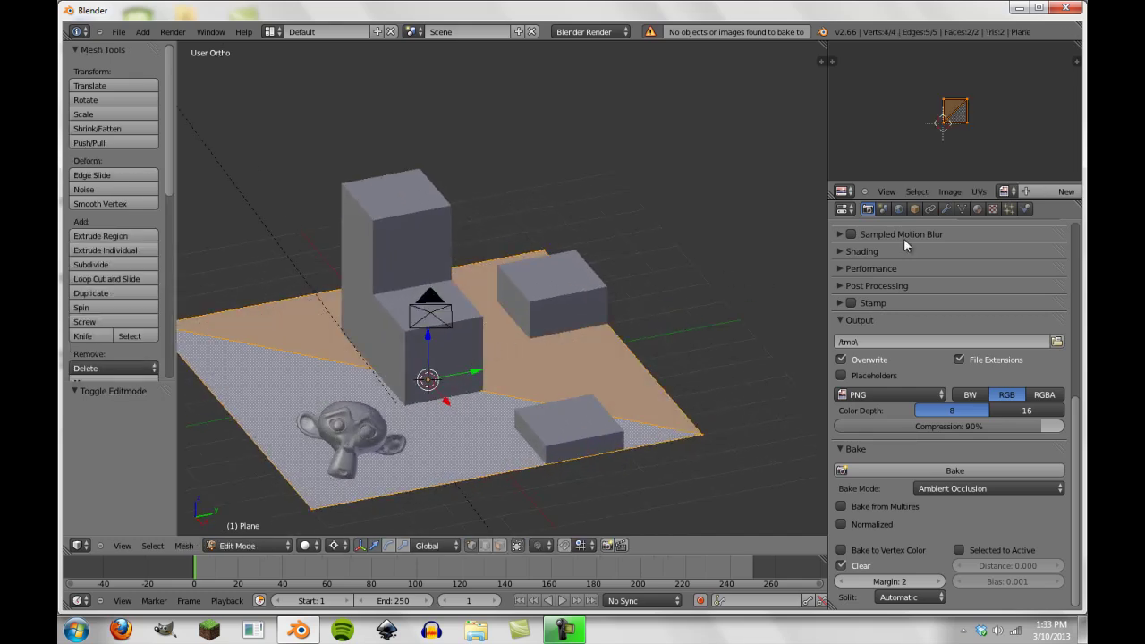
pyautogui.scroll(-5, 396, 374)
pyautogui.moveTo(396, 374); pyautogui.dragTo(426, 338, button='middle')
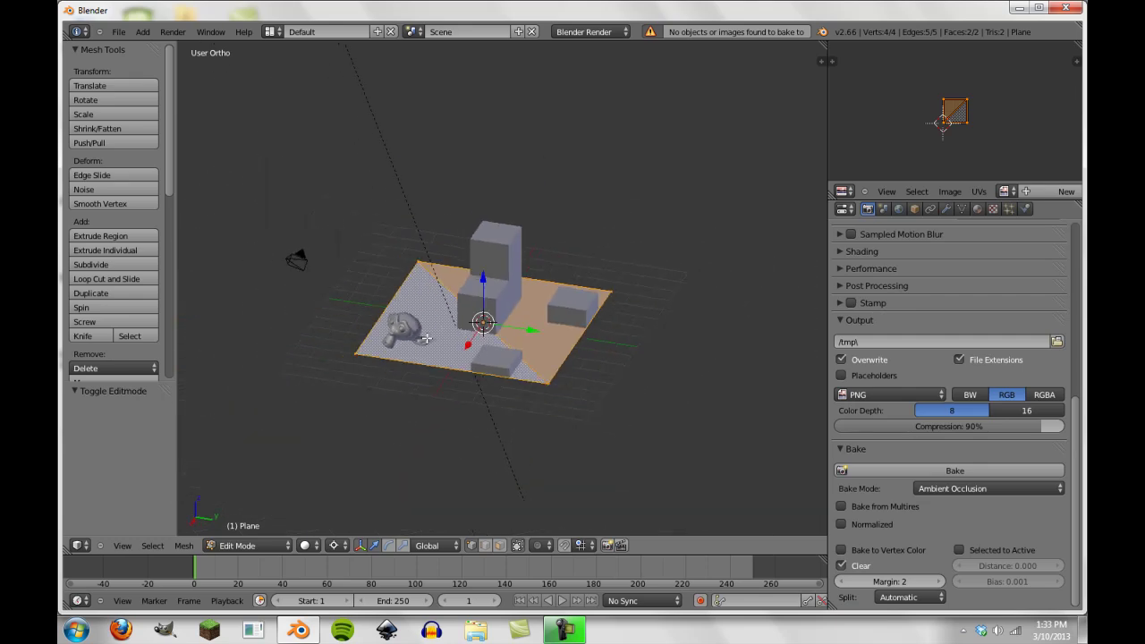
pyautogui.scroll(5, 1014, 164)
# Step: Assign Plane_Lightmap to the plane's UVs, then open Save As Image and cancel it
pyautogui.click(1006, 192)
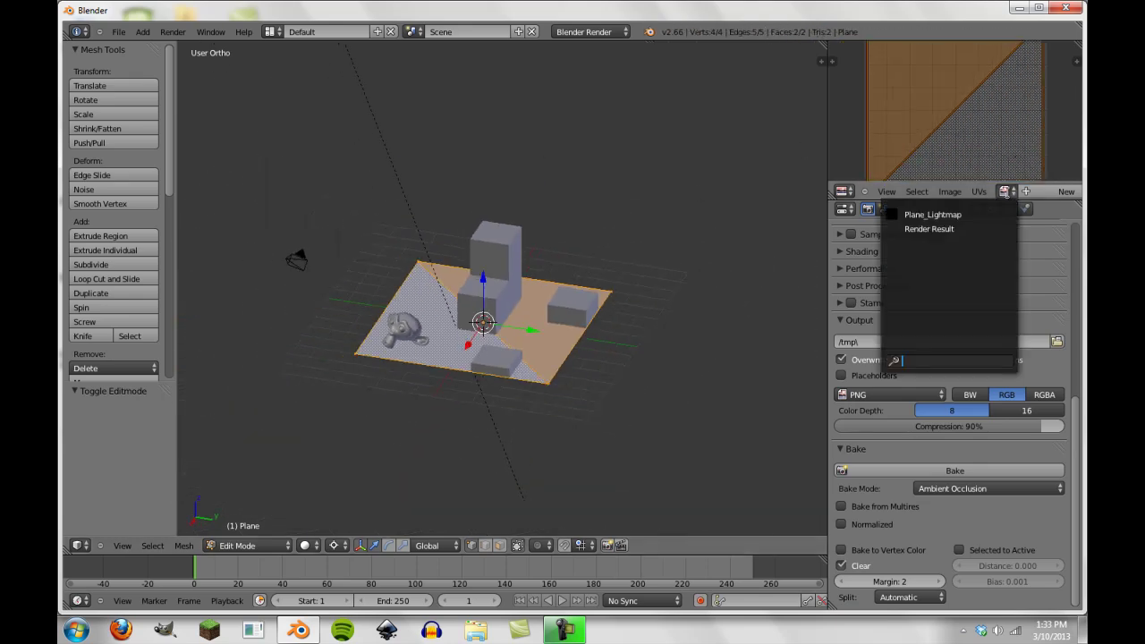
pyautogui.click(970, 215)
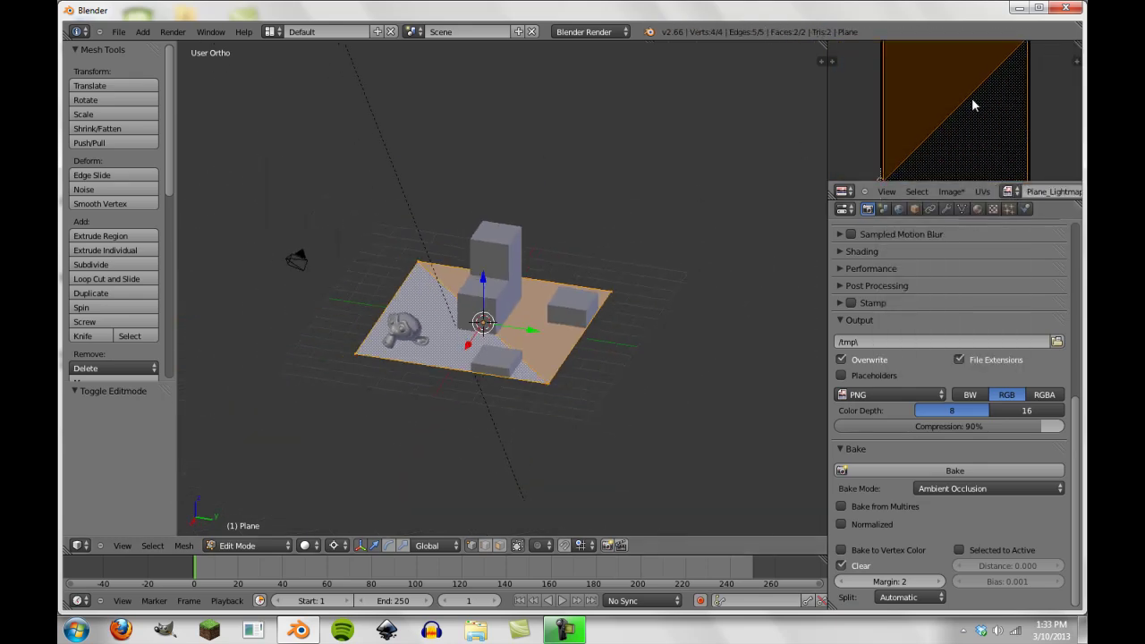
pyautogui.scroll(-4, 971, 97)
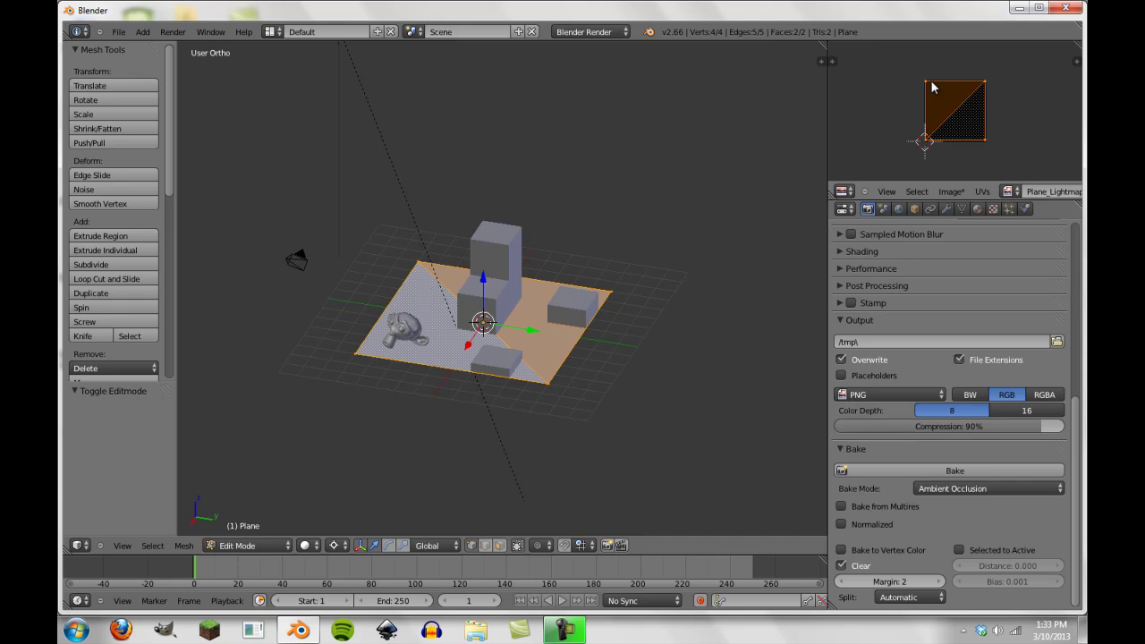
pyautogui.click(955, 191)
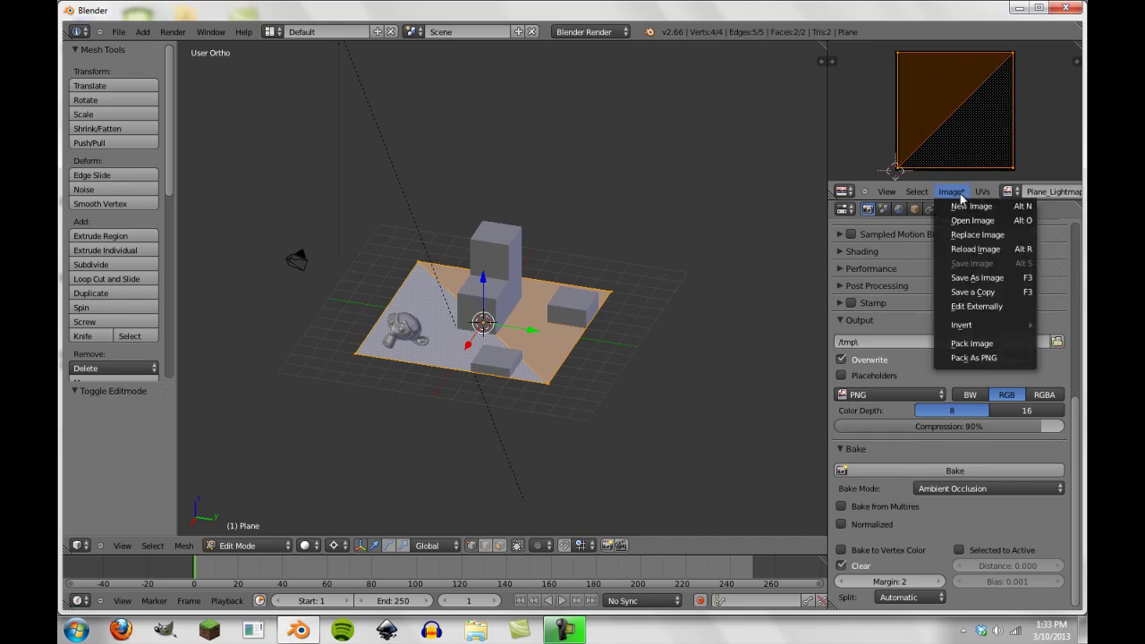
pyautogui.click(983, 278)
pyautogui.click(324, 84)
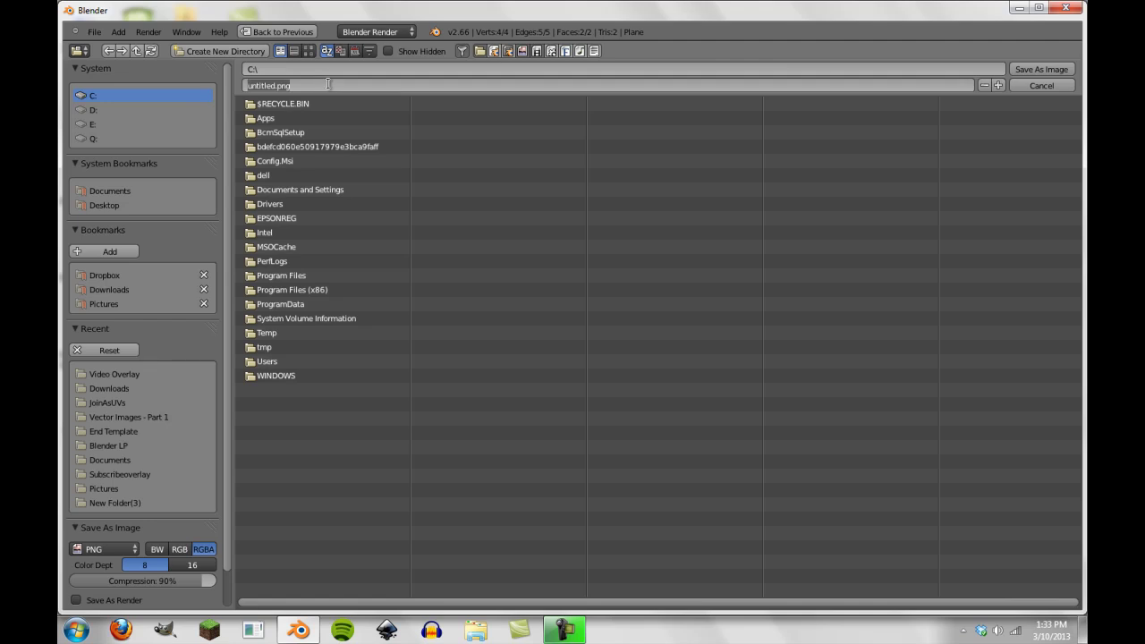
pyautogui.press('Escape')
pyautogui.click(1041, 85)
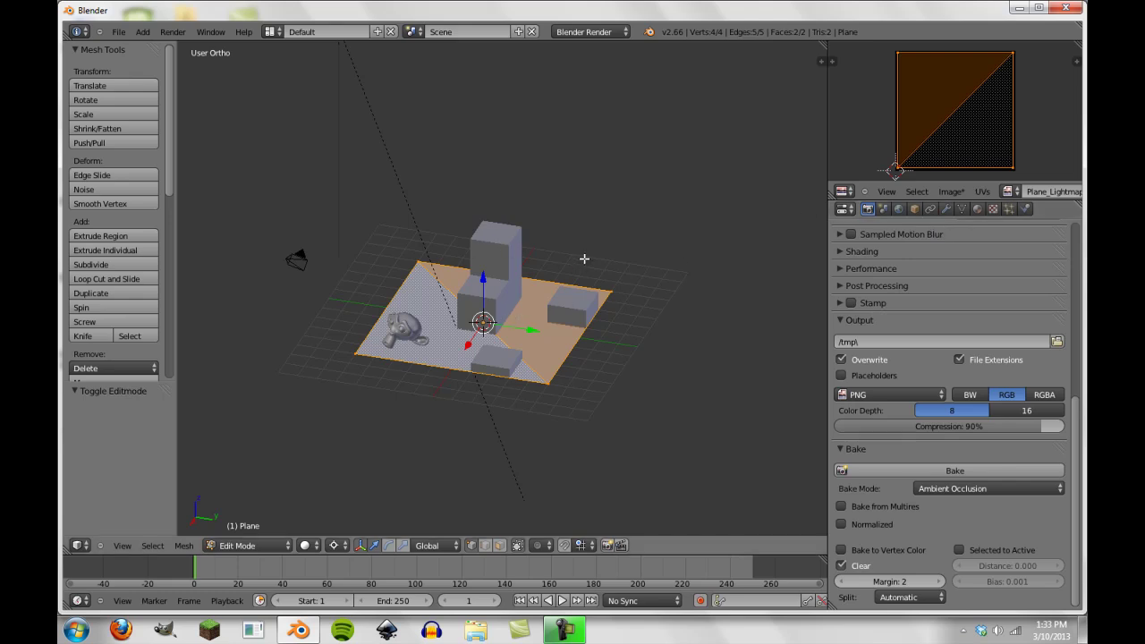
# Step: Return the plane to Object Mode and orbit the view to a new angle
pyautogui.press('Tab')
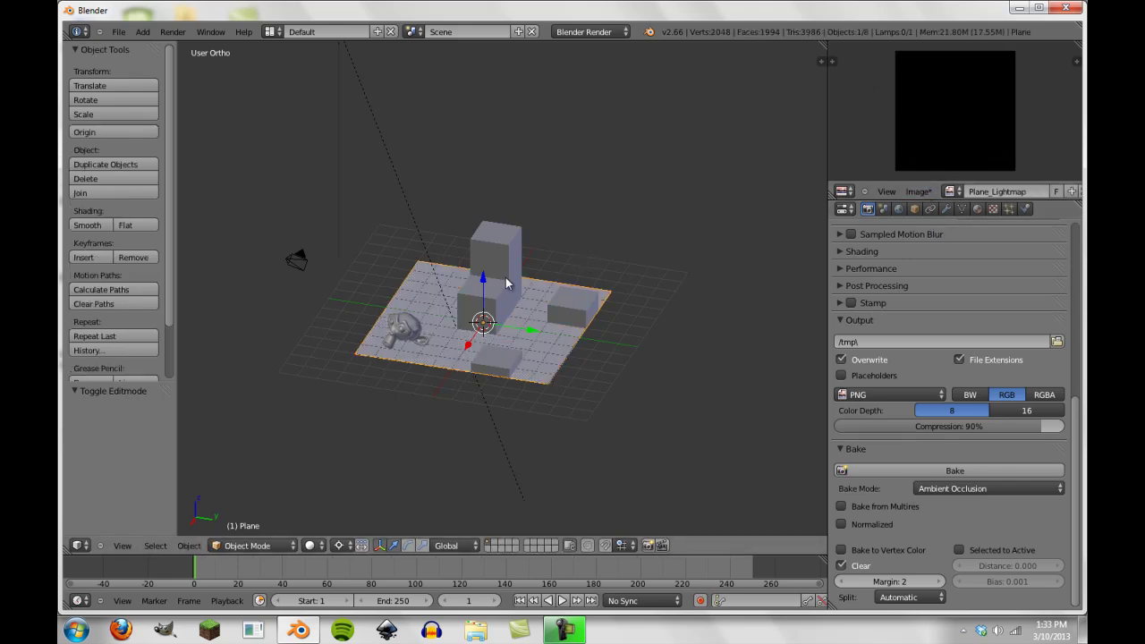
pyautogui.press('Tab')
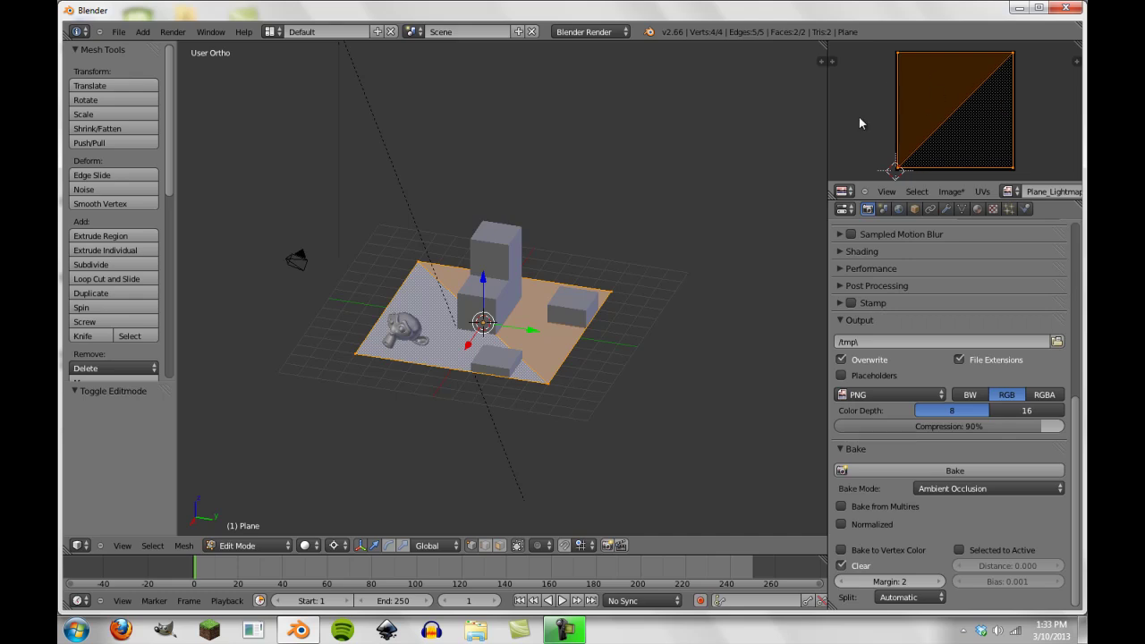
pyautogui.press('Tab')
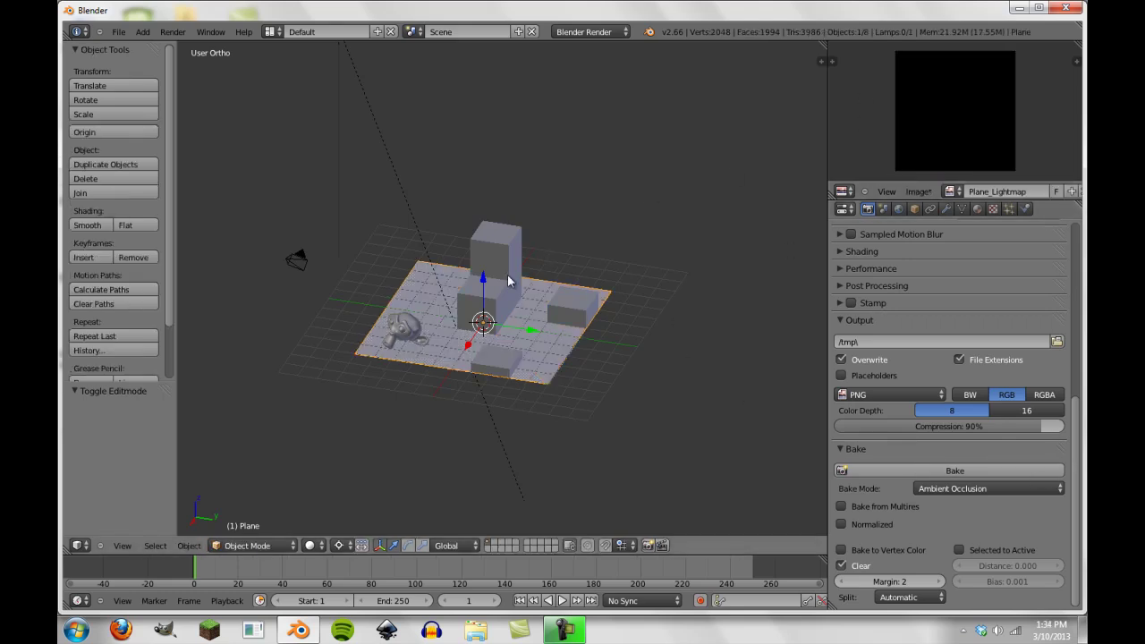
pyautogui.moveTo(374, 340); pyautogui.dragTo(491, 326, button='middle')
pyautogui.scroll(3, 492, 327)
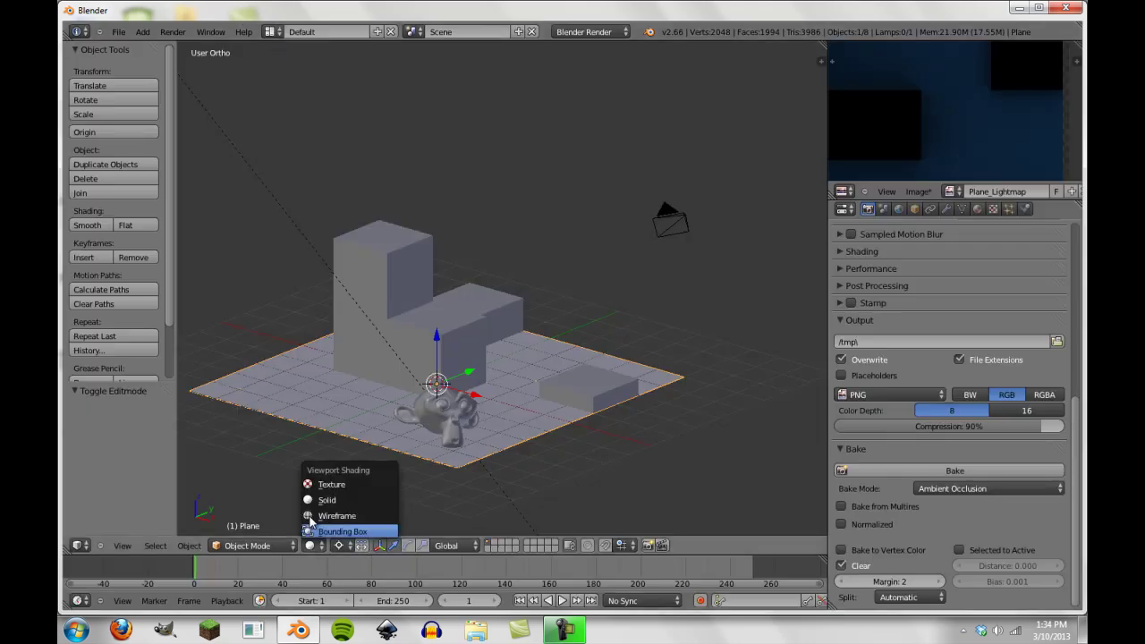
# Step: Switch the viewport to Textured shading, looking down on the scene
pyautogui.click(330, 481)
pyautogui.moveTo(330, 481)
pyautogui.mouseDown(button='middle')
pyautogui.moveTo(469, 374)
pyautogui.moveTo(352, 412)
pyautogui.moveTo(537, 386)
pyautogui.mouseUp(button='middle')
pyautogui.scroll(6, 353, 413)
pyautogui.scroll(-8, 537, 391)
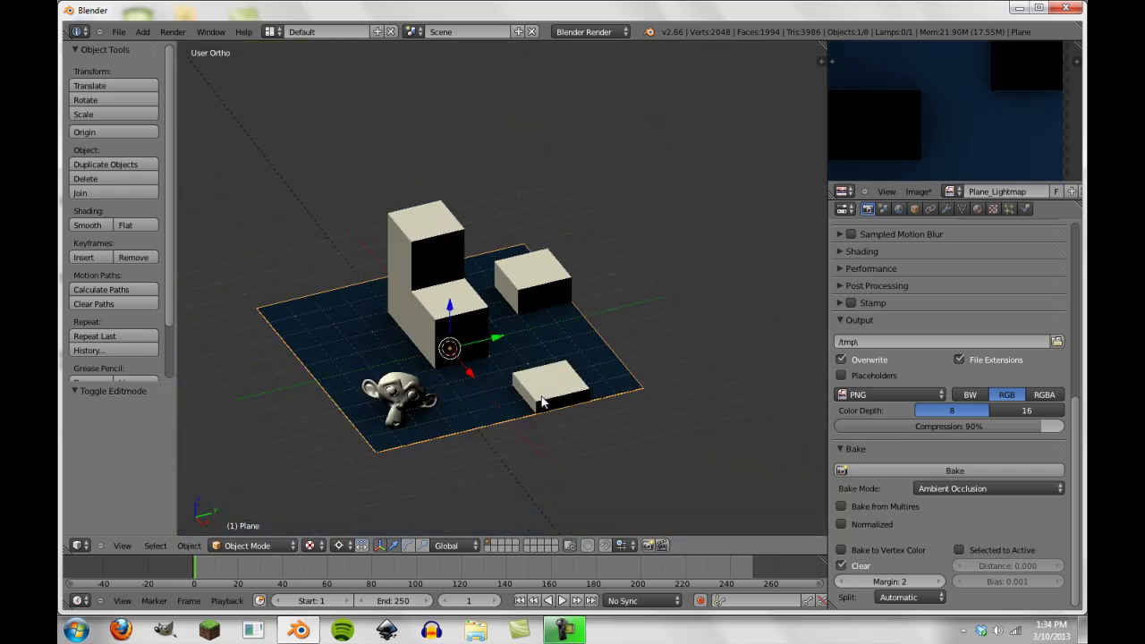
# Step: Set Bake Mode back to Full Render and start the bake with Ctrl+Alt+B
pyautogui.click(957, 488)
pyautogui.click(943, 475)
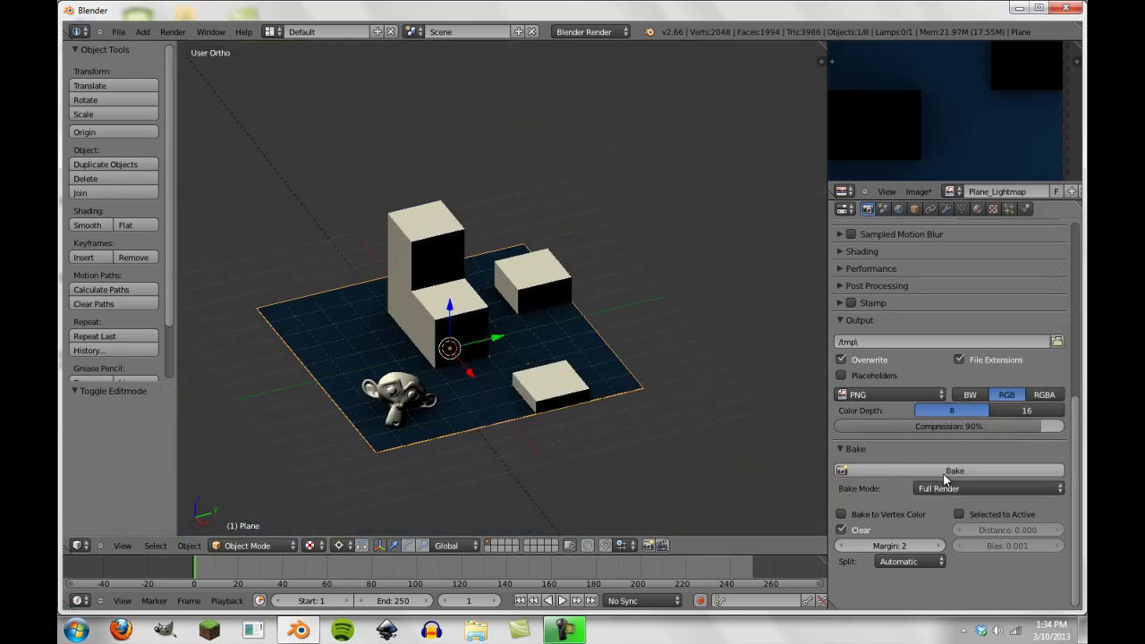
pyautogui.hotkey('ctrl', 'alt', 'b')
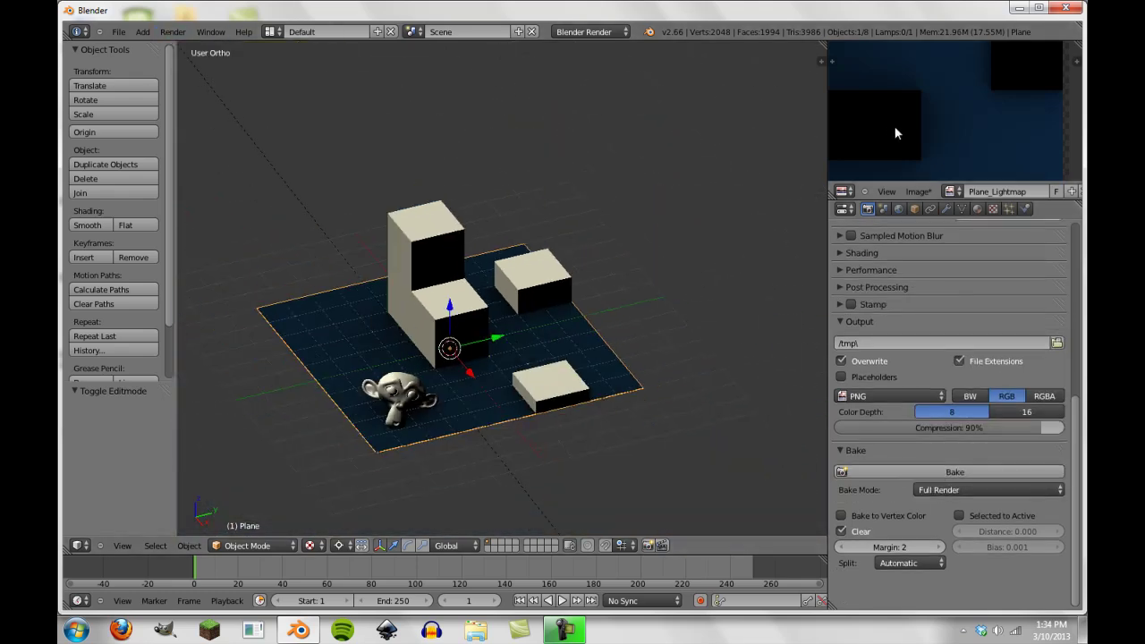
# Step: Maximize the image editor, zoom and pan to the lightmap's corner margin, then restore the layout
pyautogui.hotkey('ctrl', 'Up')
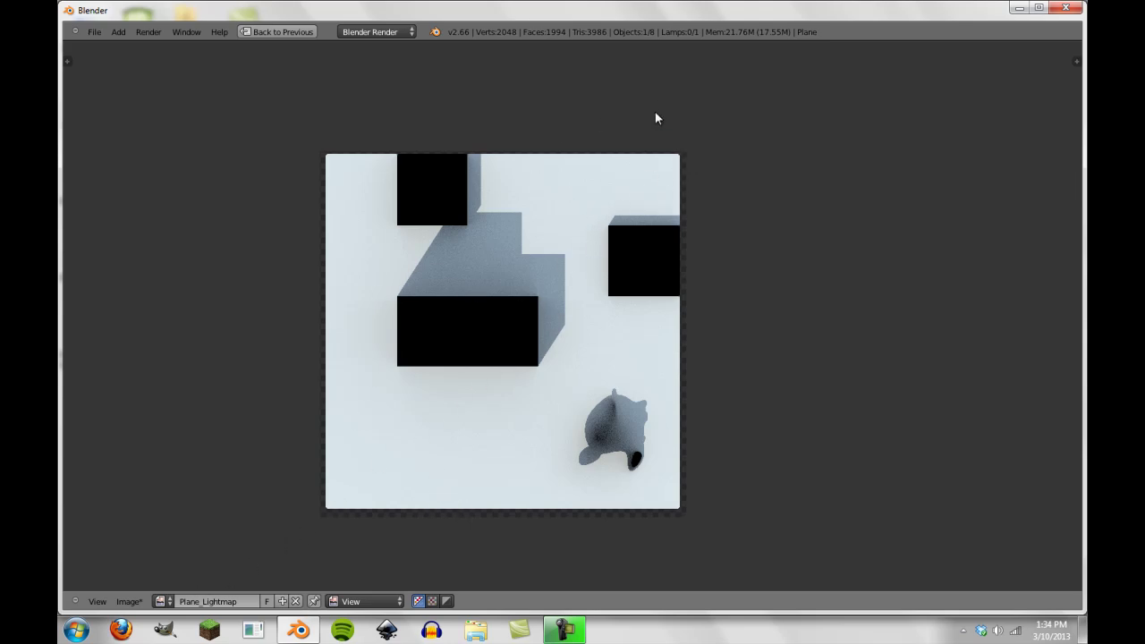
pyautogui.scroll(8, 655, 118)
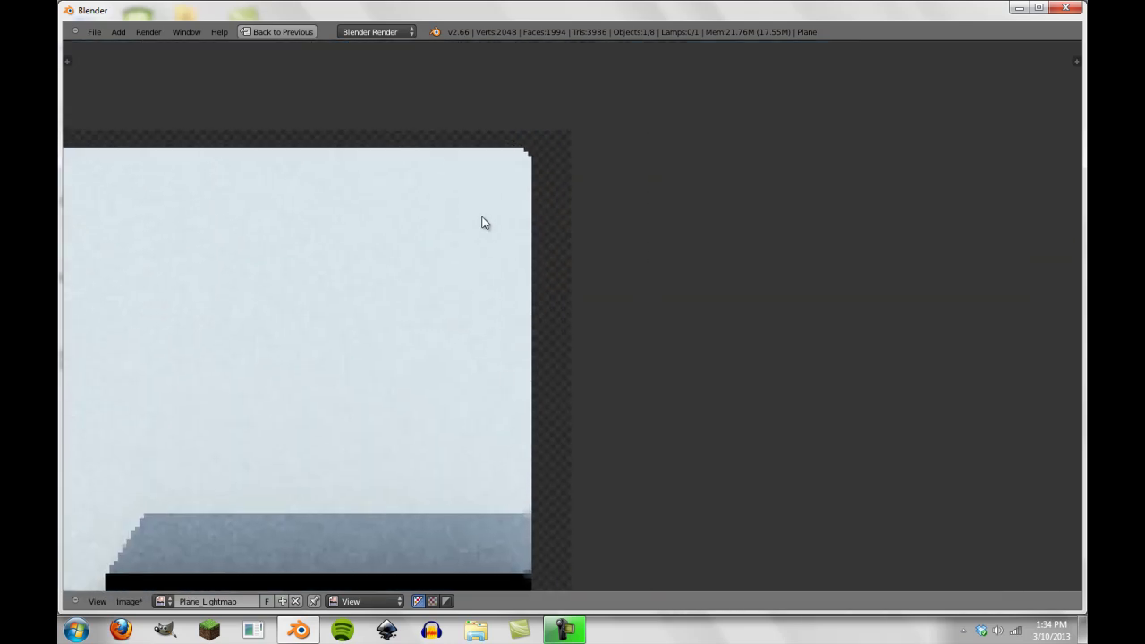
pyautogui.moveTo(483, 223); pyautogui.dragTo(533, 345, button='middle')
pyautogui.scroll(5, 510, 306)
pyautogui.moveTo(511, 307); pyautogui.dragTo(603, 299, button='middle')
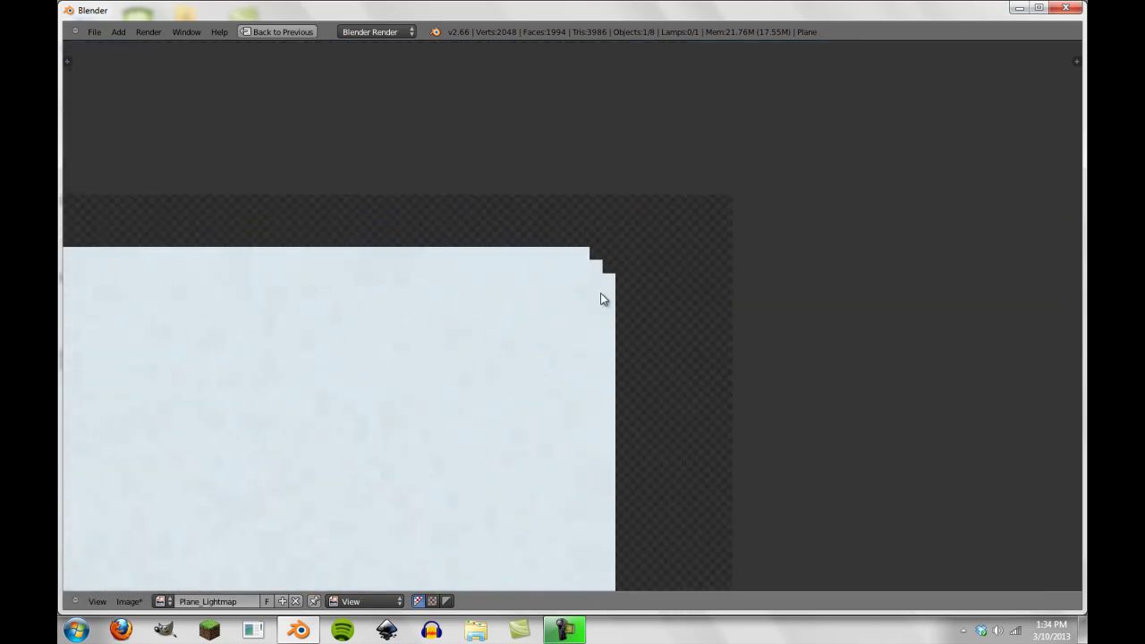
pyautogui.click(295, 32)
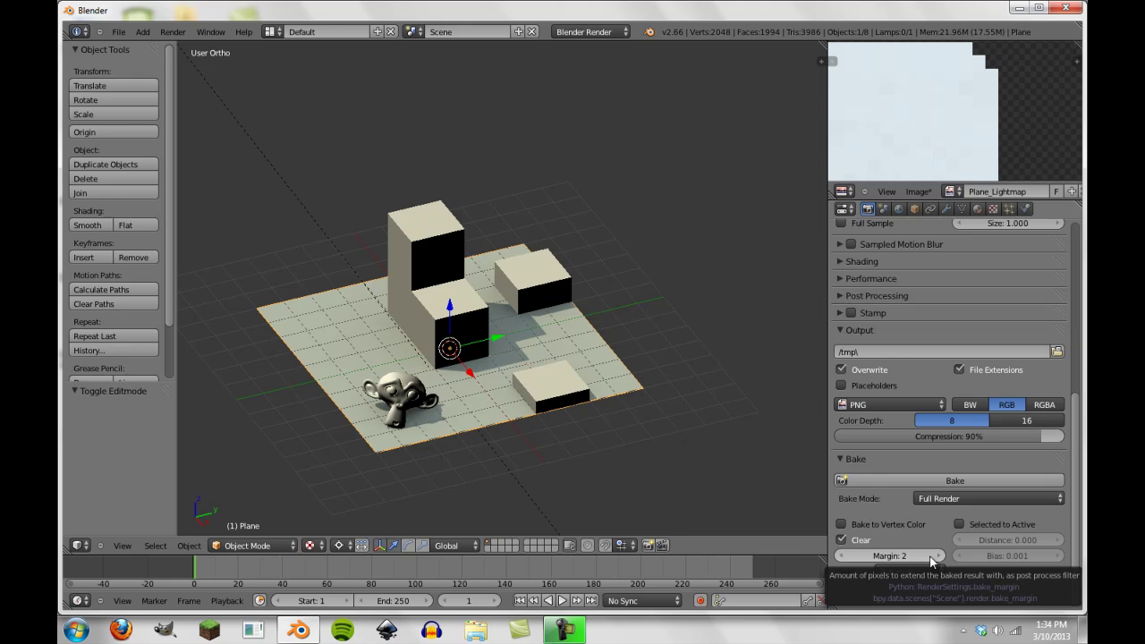
# Step: Reposition the lightmap in the image view and orbit the scene to a top-down view
pyautogui.scroll(-2, 927, 115)
pyautogui.scroll(-4, 926, 109)
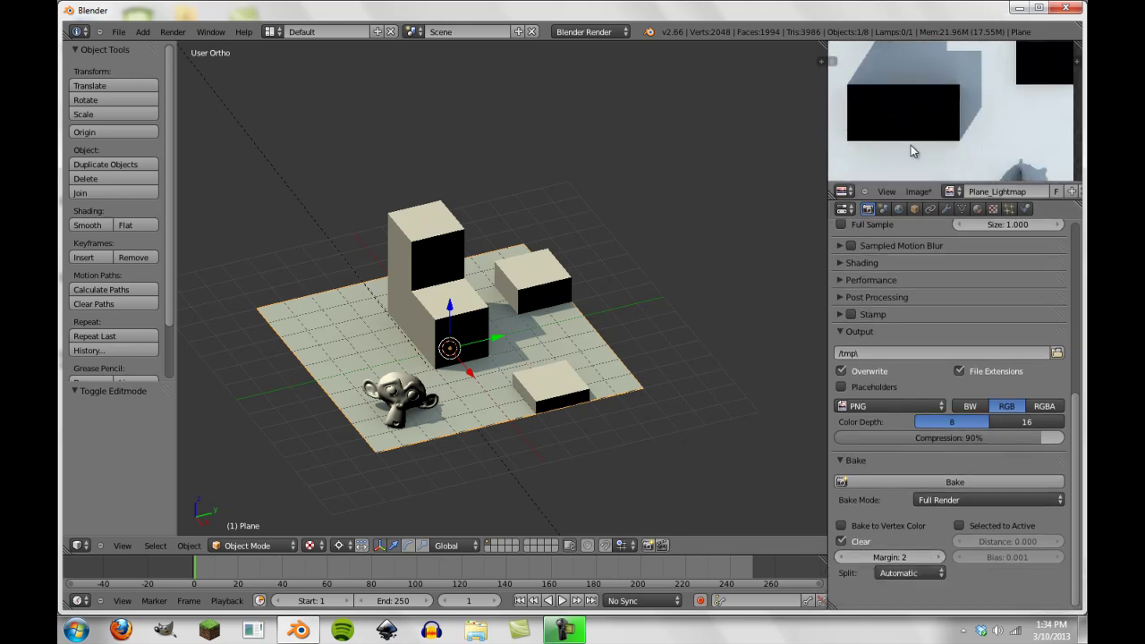
pyautogui.moveTo(923, 148); pyautogui.dragTo(909, 121, button='middle')
pyautogui.scroll(3, 457, 291)
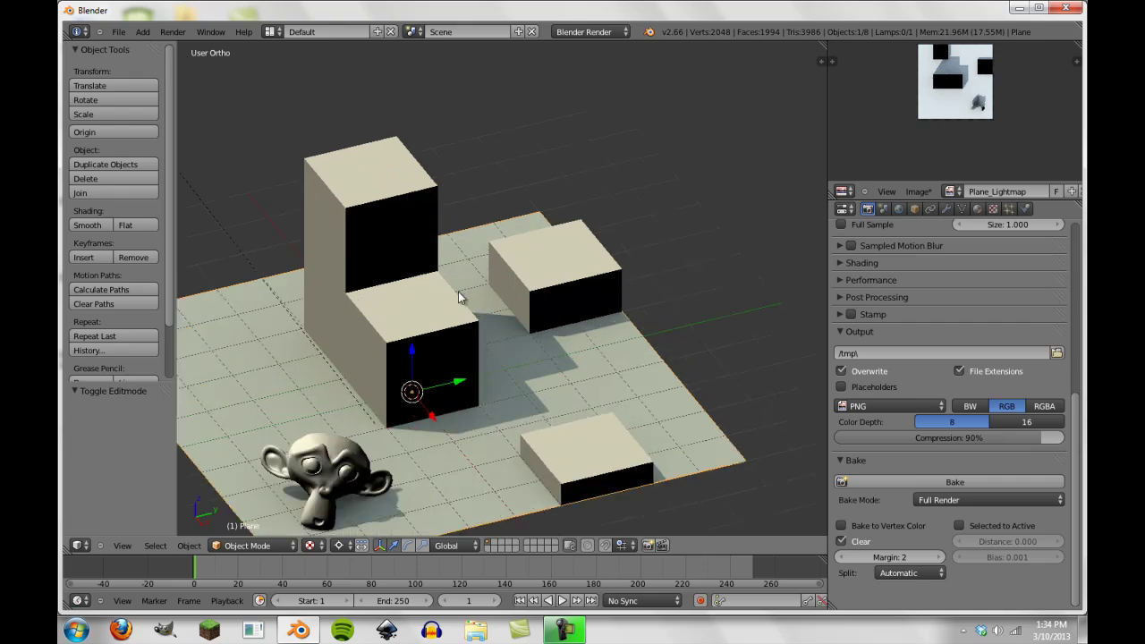
pyautogui.moveTo(458, 291); pyautogui.dragTo(367, 318, button='middle')
pyautogui.scroll(-5, 368, 312)
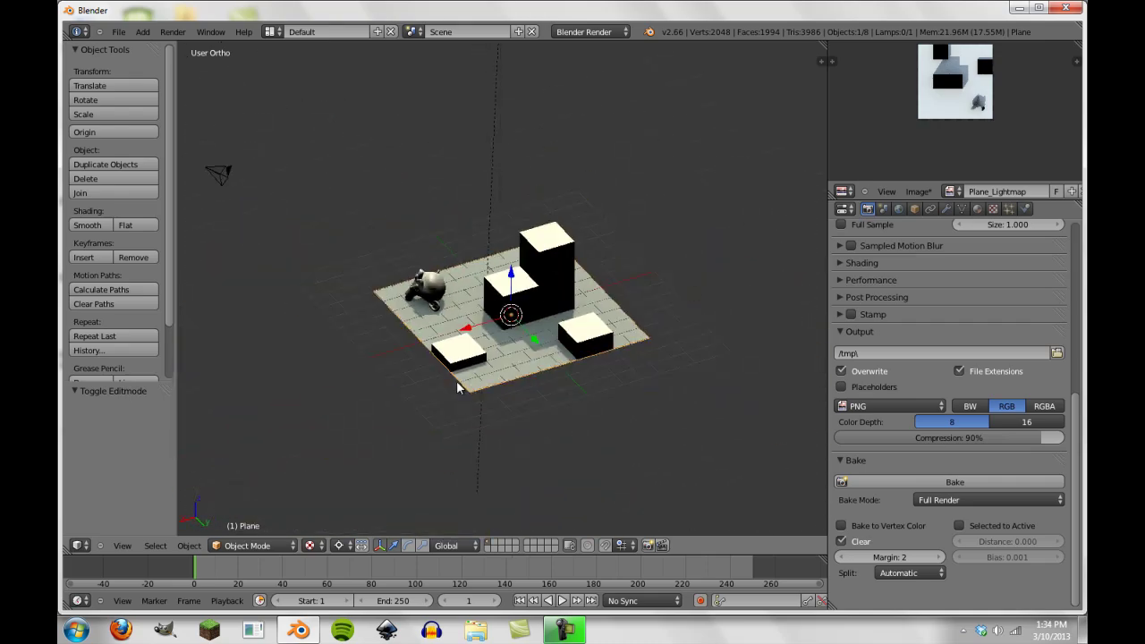
pyautogui.scroll(5, 412, 392)
pyautogui.moveTo(412, 391); pyautogui.dragTo(553, 415, button='middle')
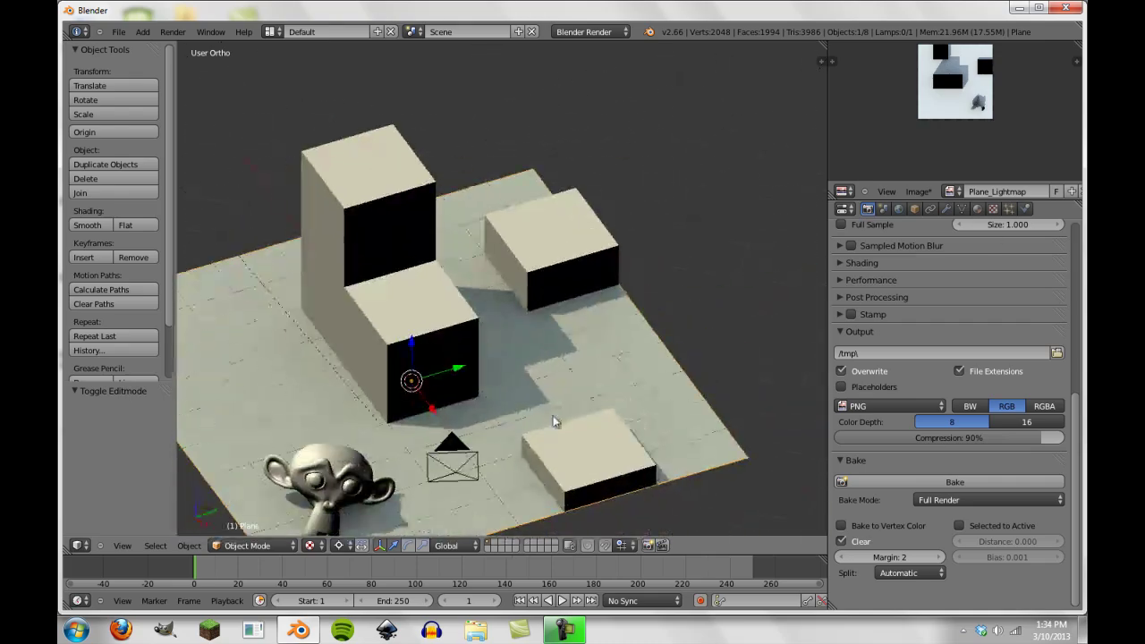
pyautogui.scroll(3, 989, 125)
pyautogui.scroll(3, 988, 125)
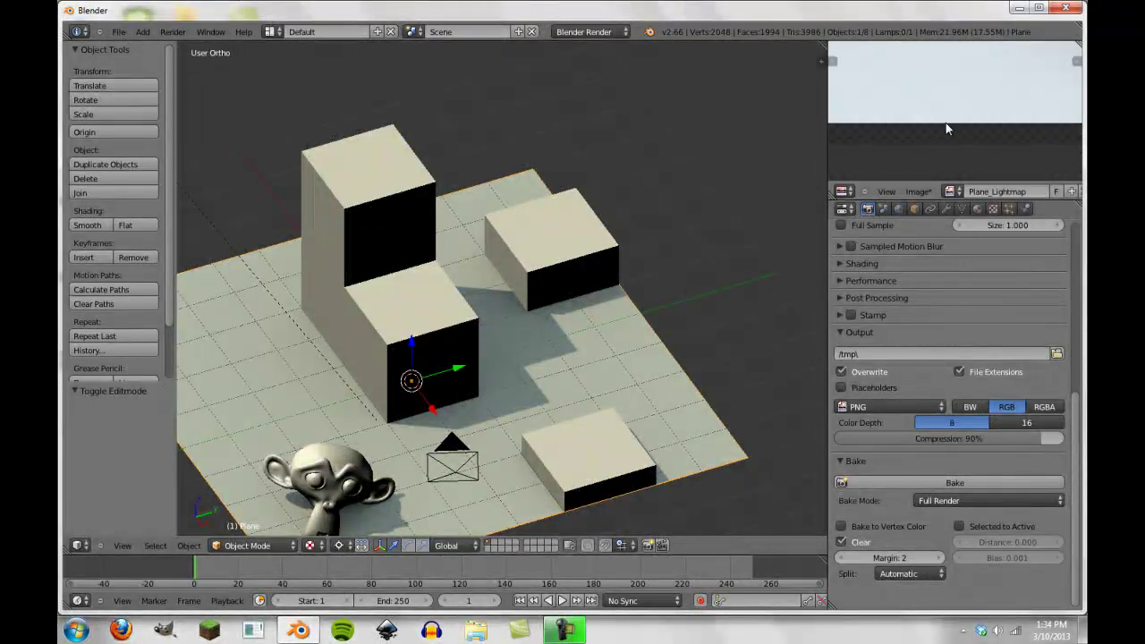
pyautogui.scroll(-4, 440, 366)
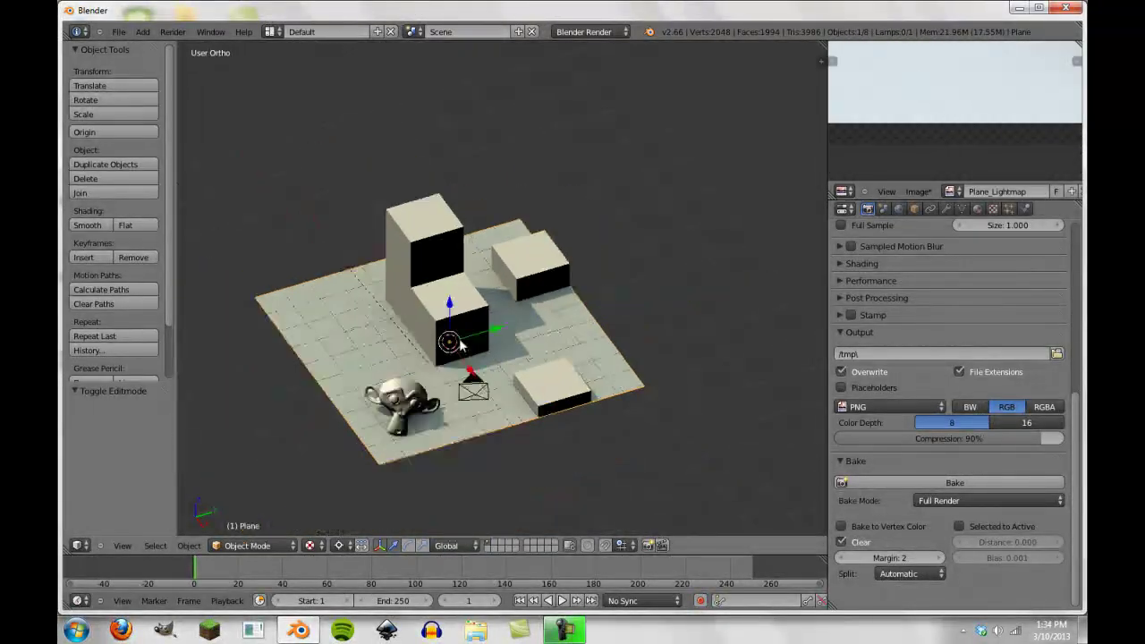
pyautogui.moveTo(440, 366); pyautogui.dragTo(458, 342, button='middle')
pyautogui.scroll(4, 440, 368)
# Step: Toggle between solid and textured shading to compare the baked lightmap on the plane
pyautogui.hotkey('alt', 'z')
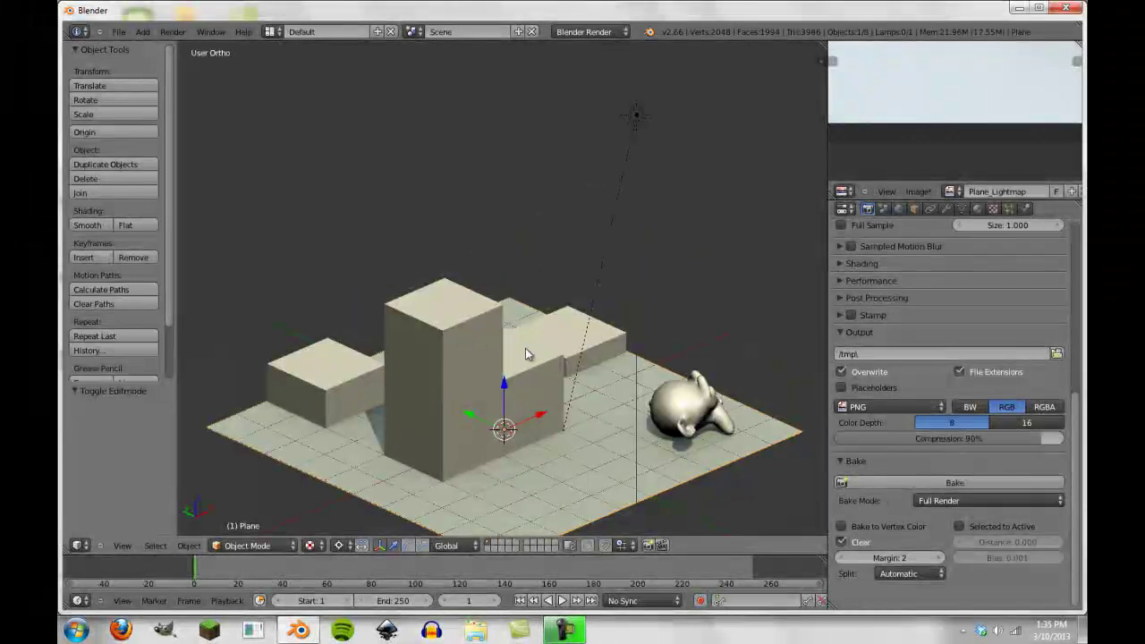
pyautogui.scroll(-2, 530, 398)
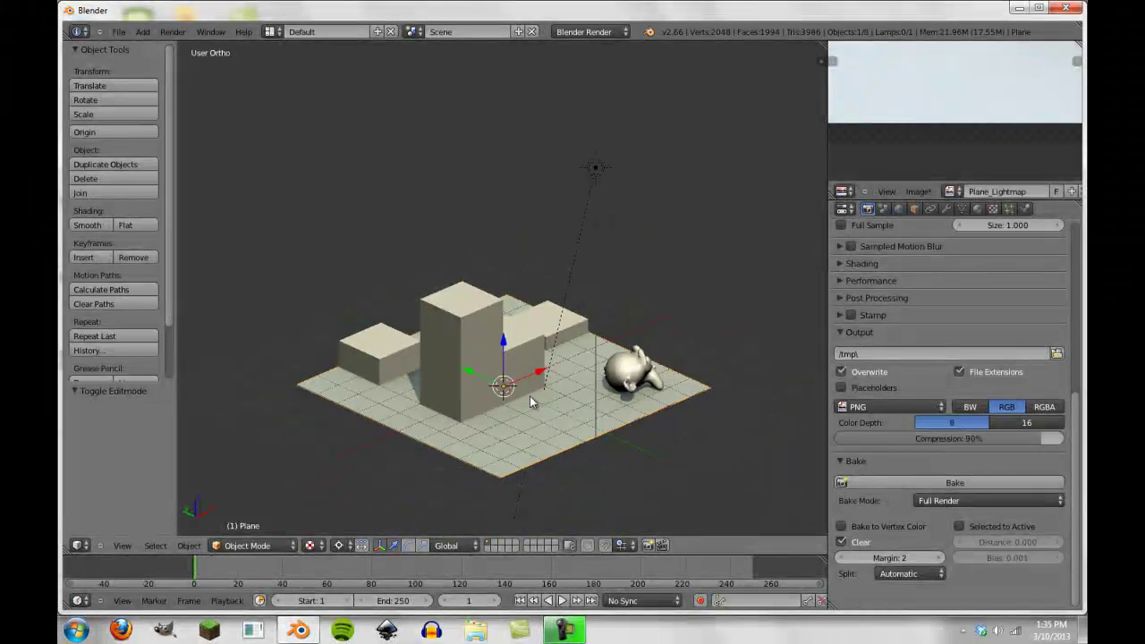
pyautogui.moveTo(529, 395)
pyautogui.mouseDown(button='middle')
pyautogui.moveTo(507, 354)
pyautogui.moveTo(623, 379)
pyautogui.mouseUp(button='middle')
pyautogui.hotkey('alt', 'z')
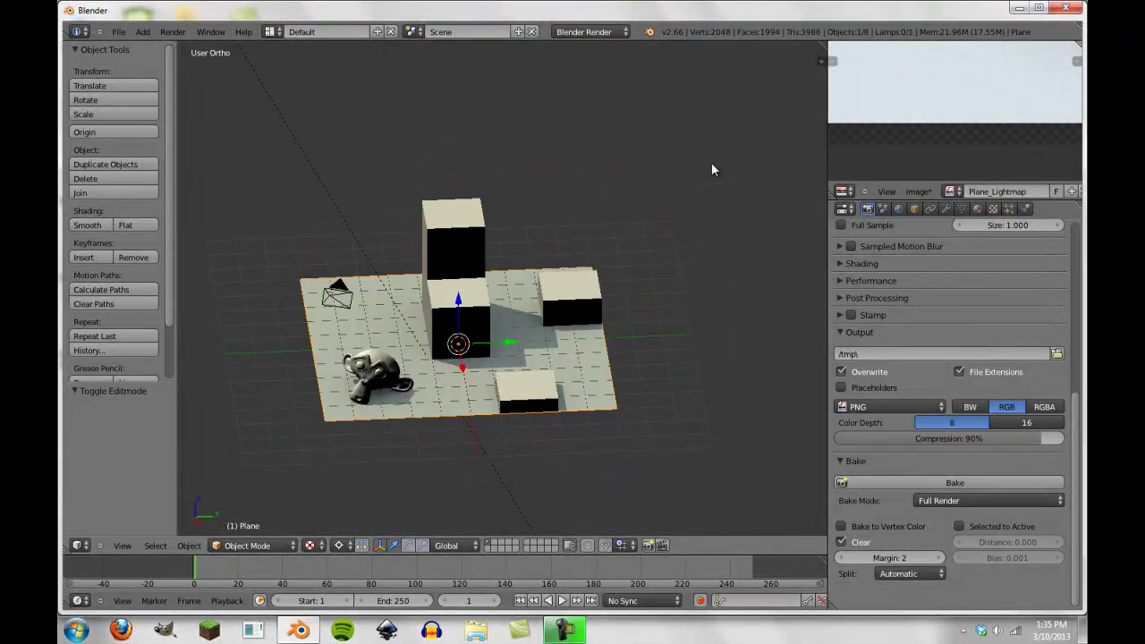
pyautogui.scroll(-4, 904, 127)
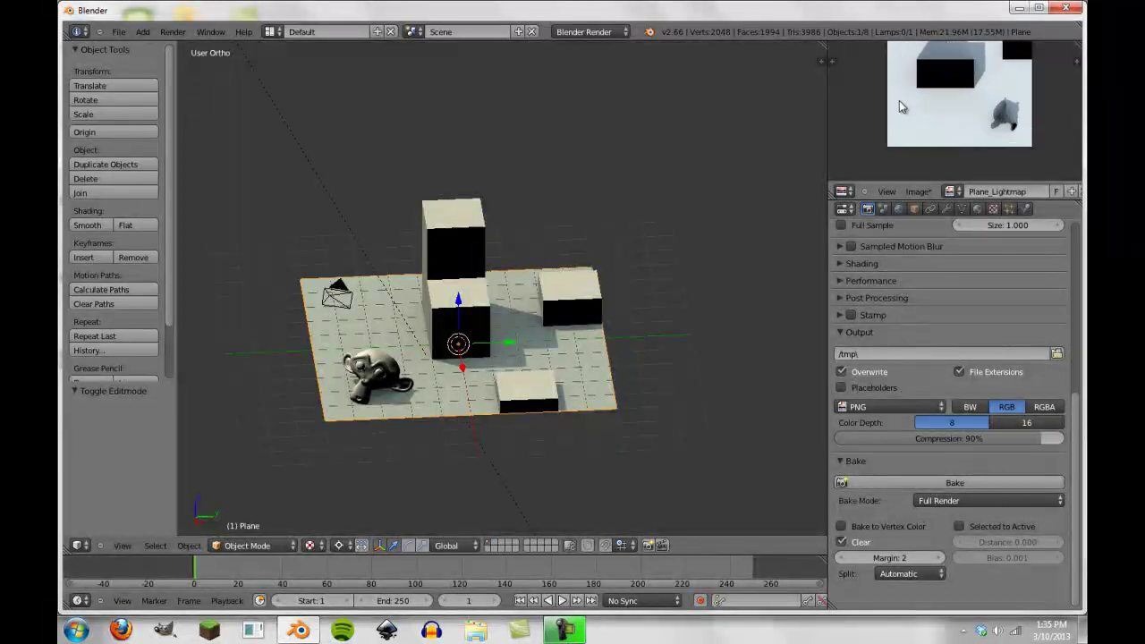
pyautogui.scroll(2, 899, 105)
pyautogui.scroll(3, 349, 309)
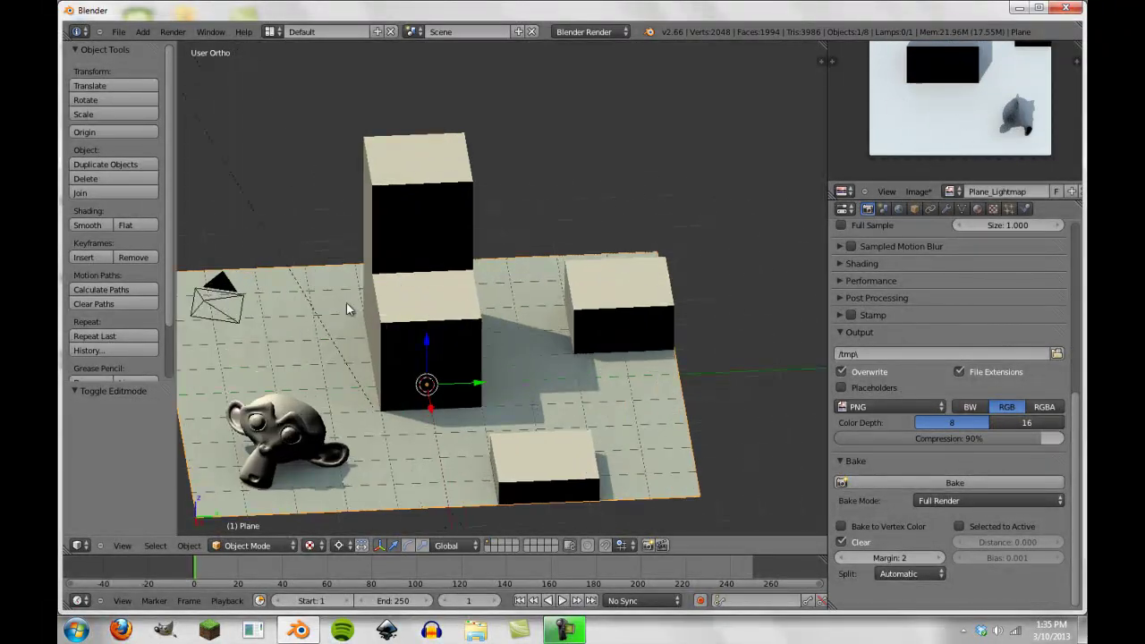
pyautogui.scroll(-2, 988, 134)
pyautogui.moveTo(473, 391); pyautogui.dragTo(416, 494, button='middle')
# Step: Move the plane to layer 2, inspect each layer, then put the plane back on layer 1
pyautogui.press('m')
pyautogui.press('2')
pyautogui.press('2')
pyautogui.scroll(-3, 367, 356)
pyautogui.click(502, 542)
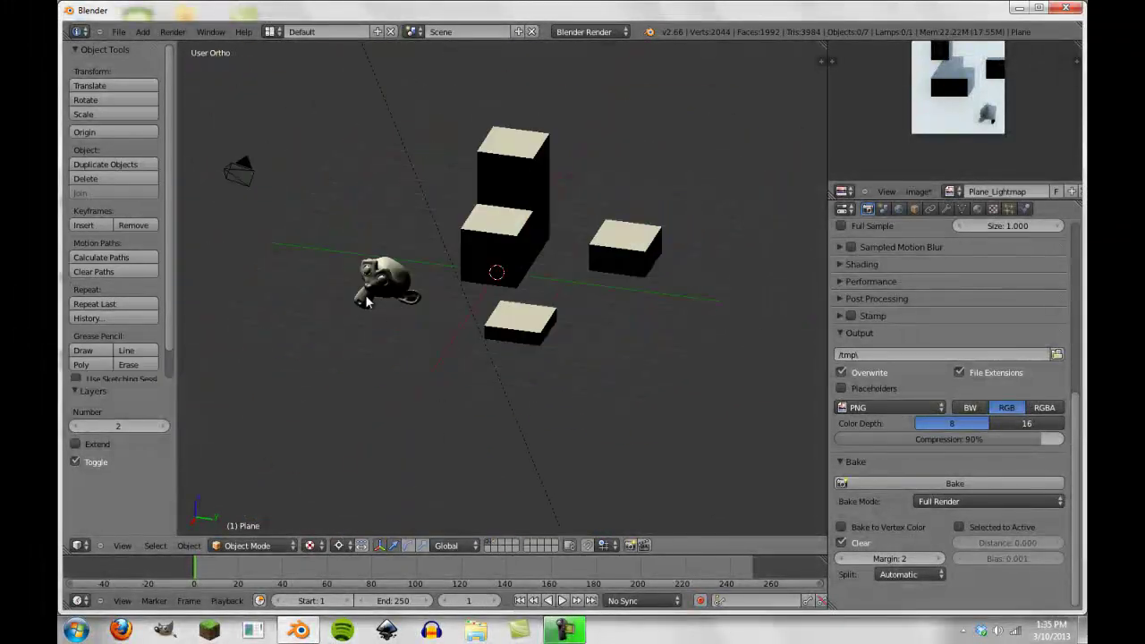
pyautogui.scroll(4, 236, 250)
pyautogui.rightClick(268, 266)
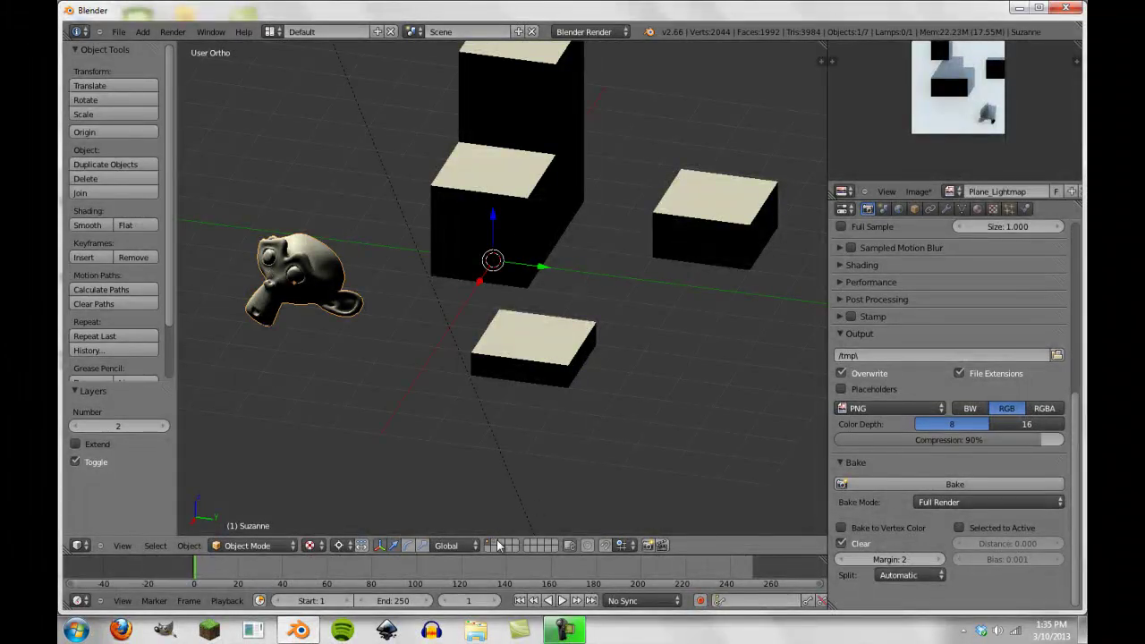
pyautogui.click(498, 542)
pyautogui.scroll(-4, 437, 295)
pyautogui.rightClick(436, 295)
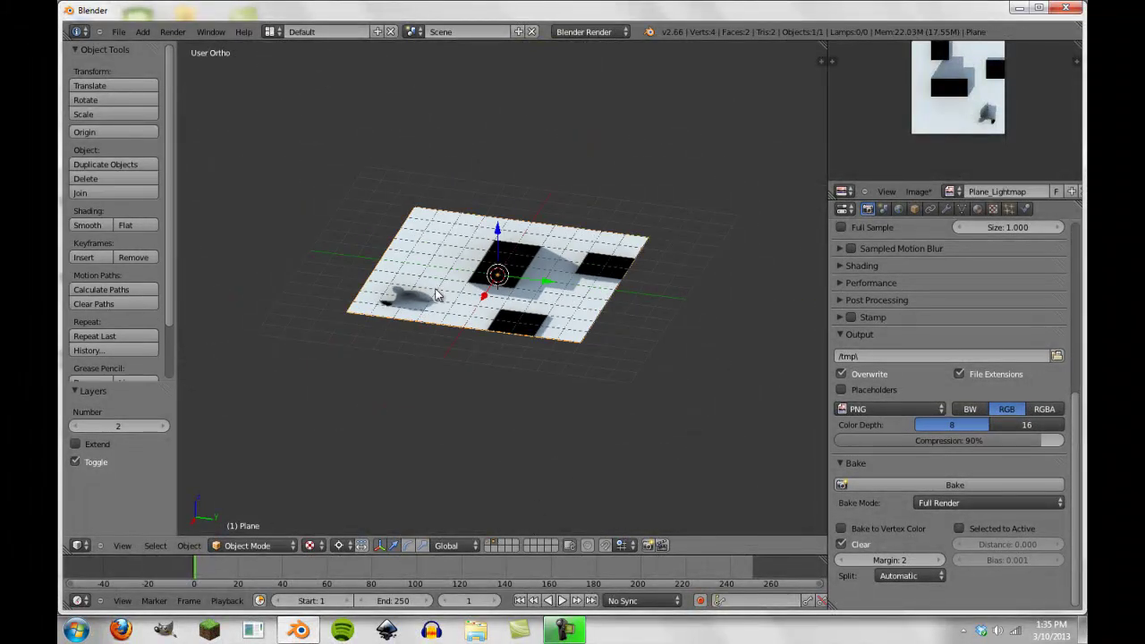
pyautogui.press('m')
pyautogui.press('1')
pyautogui.press('1')
# Step: Select Suzanne and enter edit mode on her mesh
pyautogui.scroll(4, 440, 236)
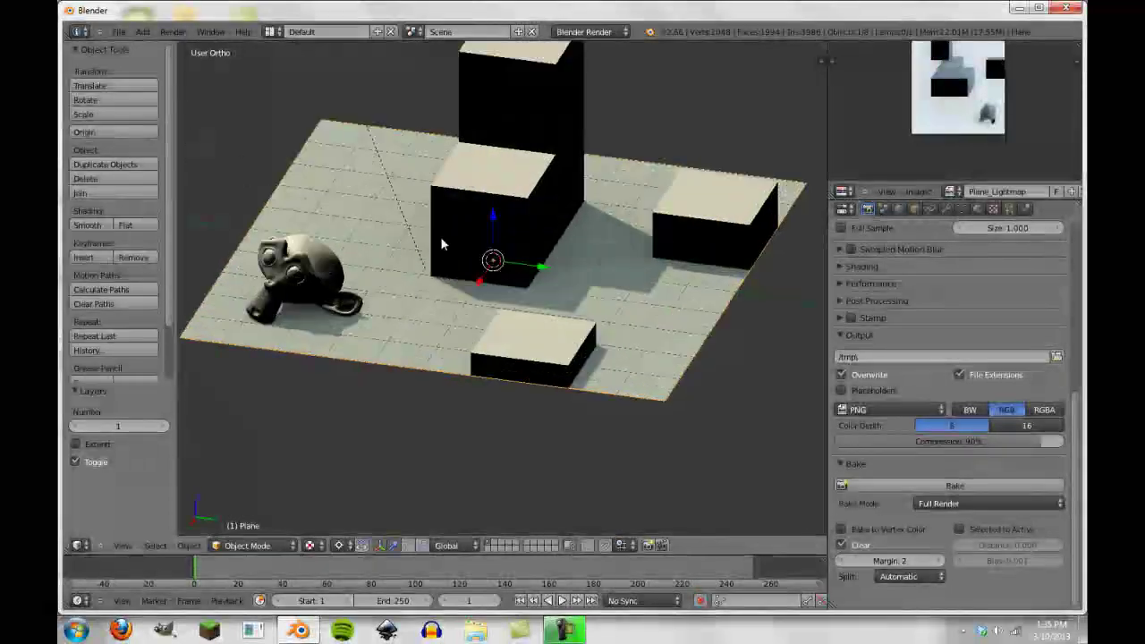
pyautogui.rightClick(496, 183)
pyautogui.keyDown('shift'); pyautogui.scroll(2, 573, 353); pyautogui.keyUp('shift')
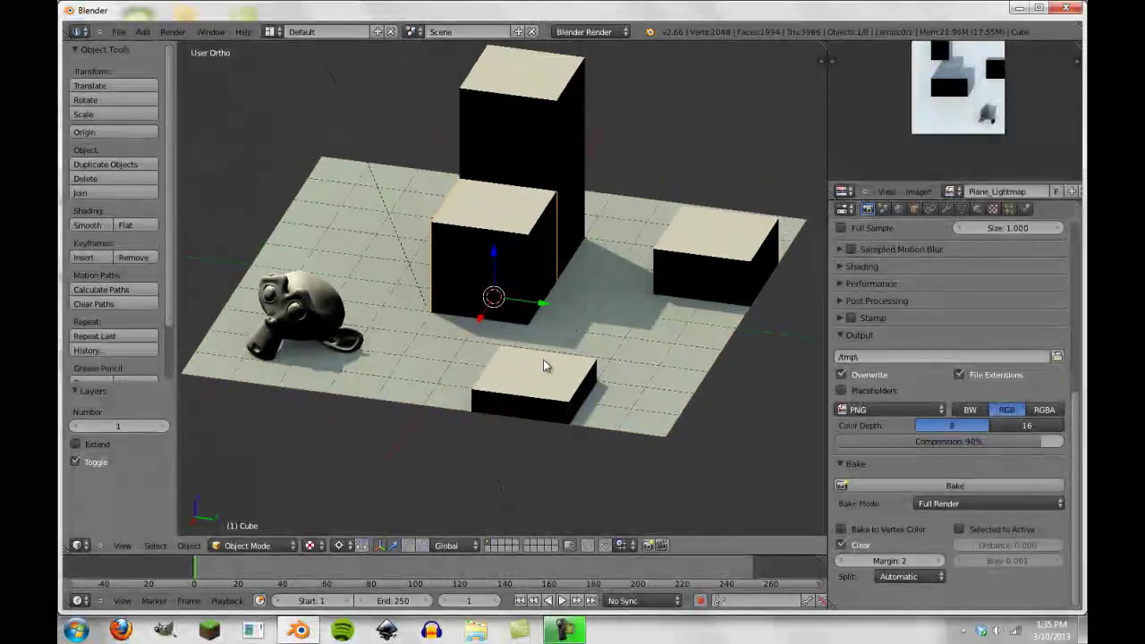
pyautogui.scroll(-3, 543, 365)
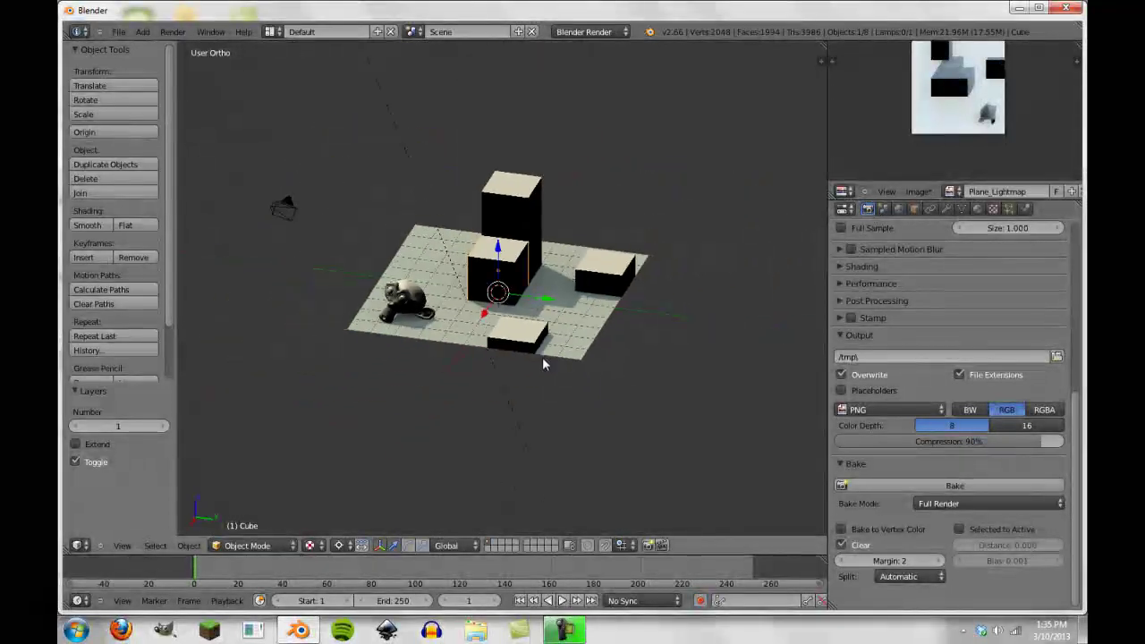
pyautogui.scroll(3, 542, 358)
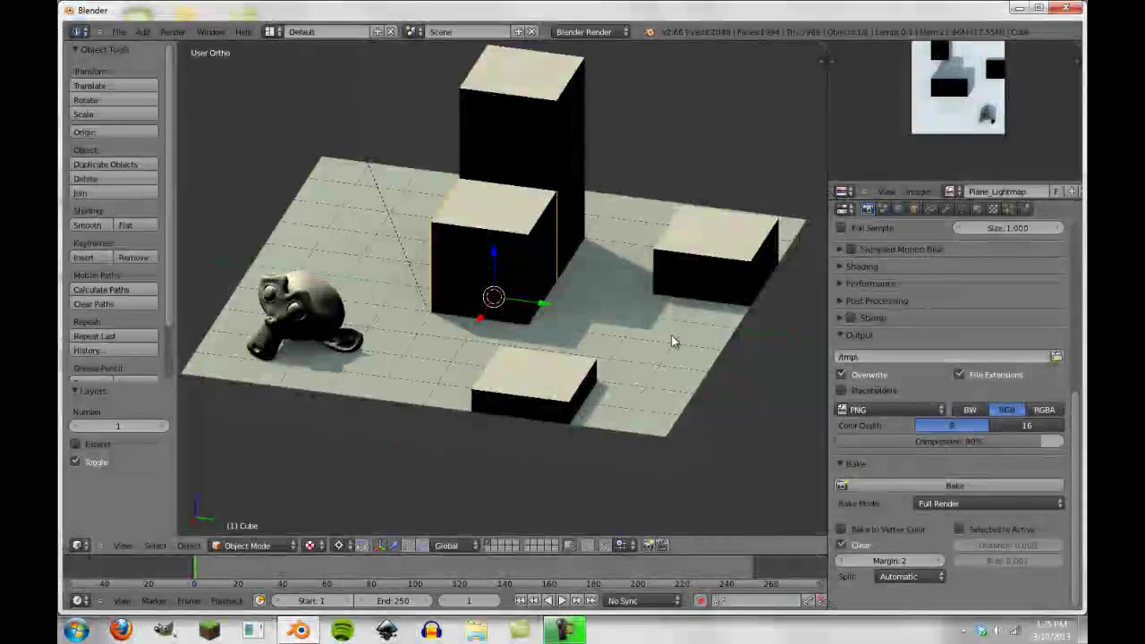
pyautogui.rightClick(299, 337)
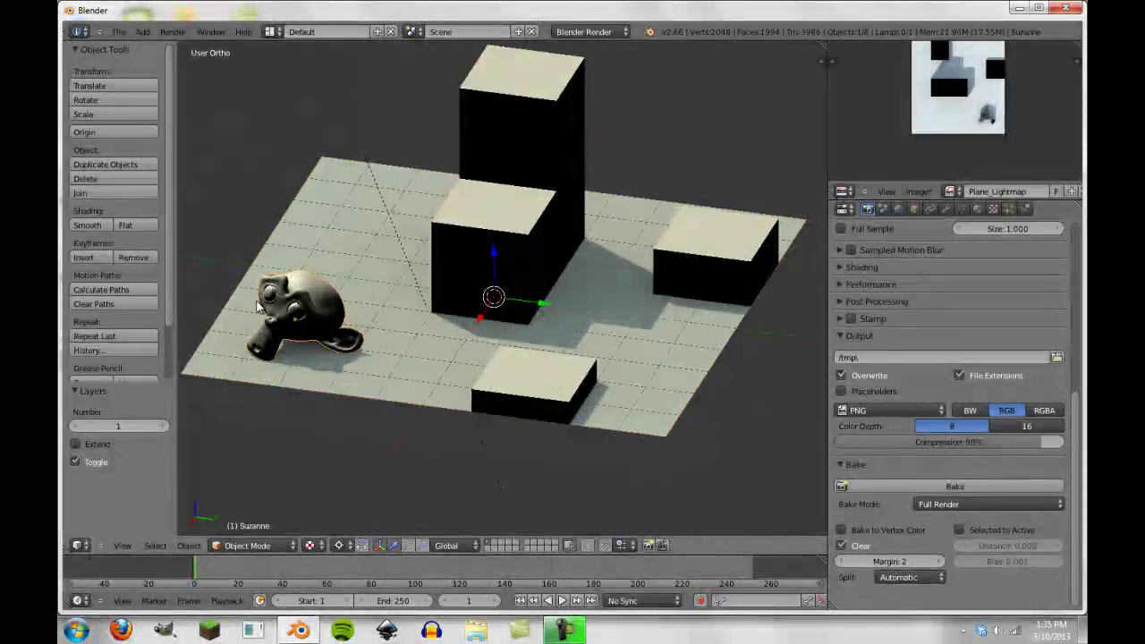
pyautogui.keyDown('shift'); pyautogui.moveTo(239, 309); pyautogui.dragTo(472, 315, button='middle'); pyautogui.keyUp('shift')
pyautogui.press('Tab')
# Step: Unwrap Suzanne's mesh with Smart UV Project using angle limit 66
pyautogui.scroll(-3, 428, 297)
pyautogui.scroll(5, 474, 317)
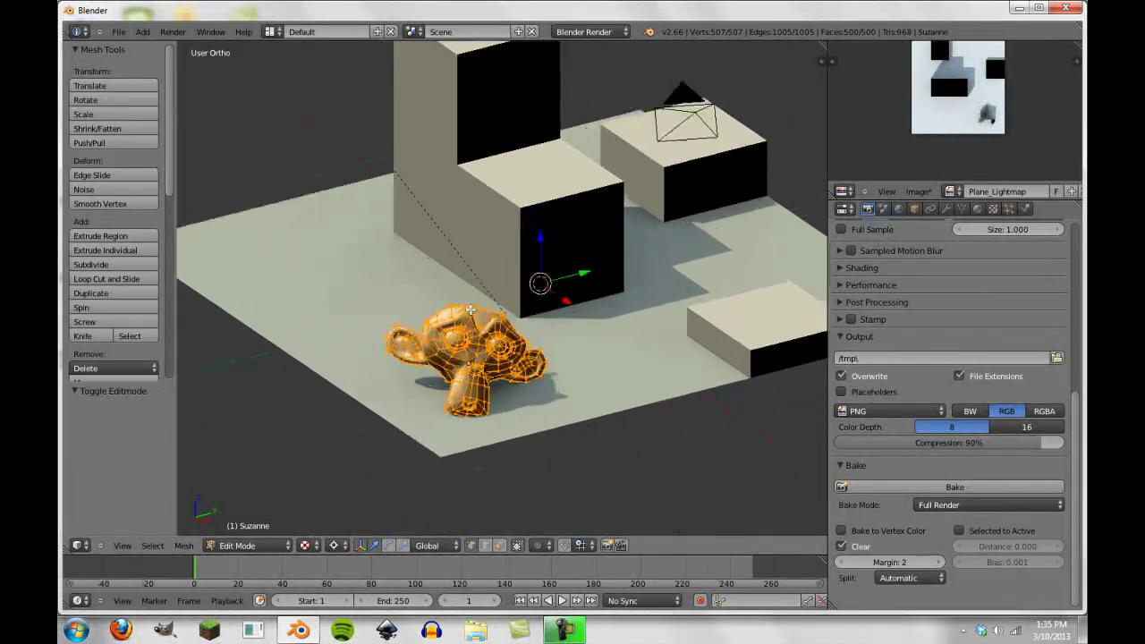
pyautogui.press('u')
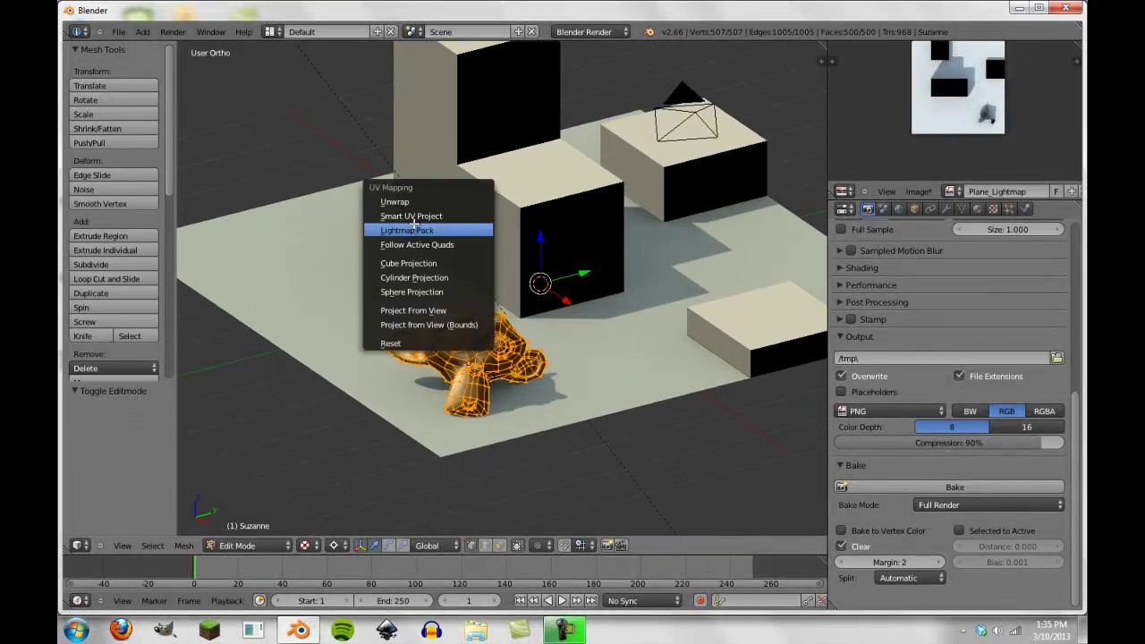
pyautogui.click(414, 220)
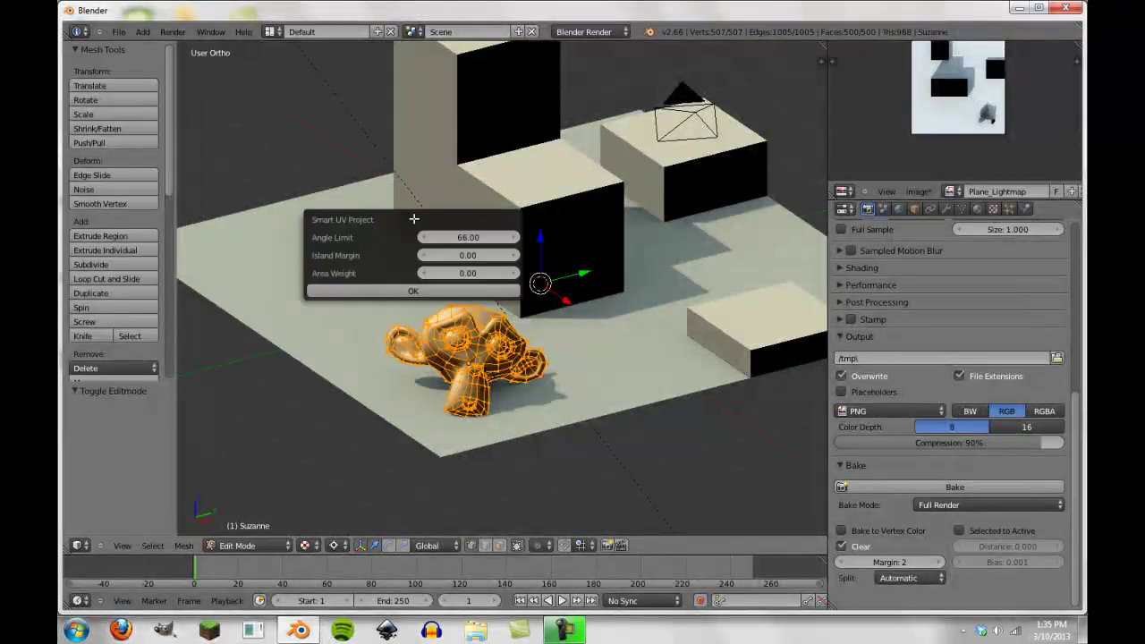
pyautogui.click(410, 290)
pyautogui.scroll(4, 939, 149)
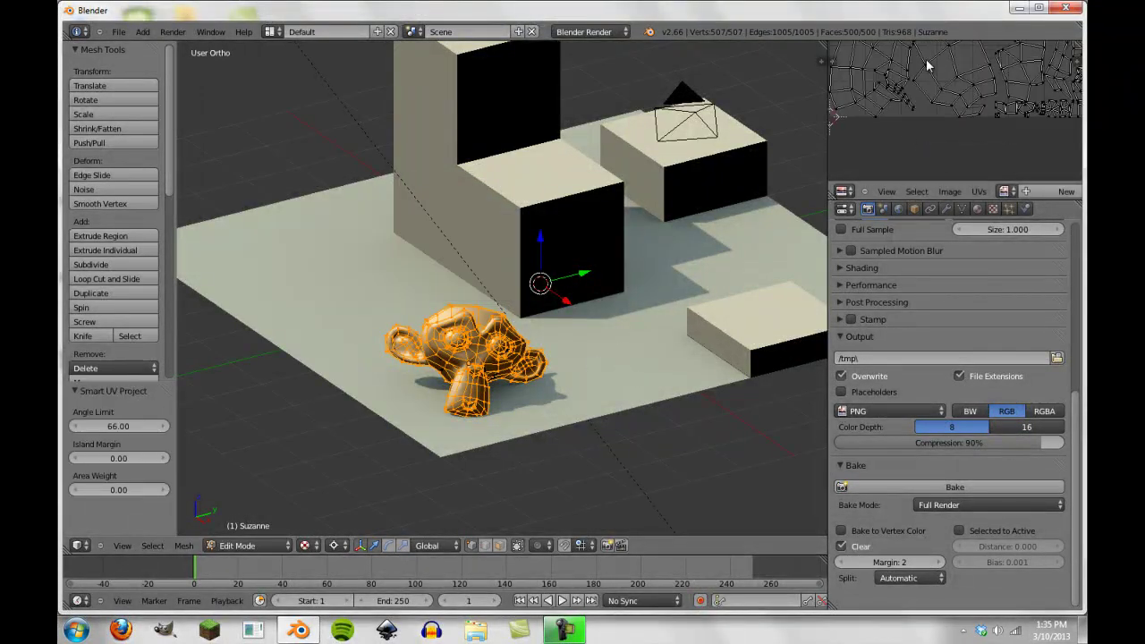
pyautogui.scroll(-4, 942, 101)
pyautogui.scroll(3, 943, 96)
# Step: Select all UVs and create a new 2048×2048 image named Monkey_Lightmap
pyautogui.press('a')
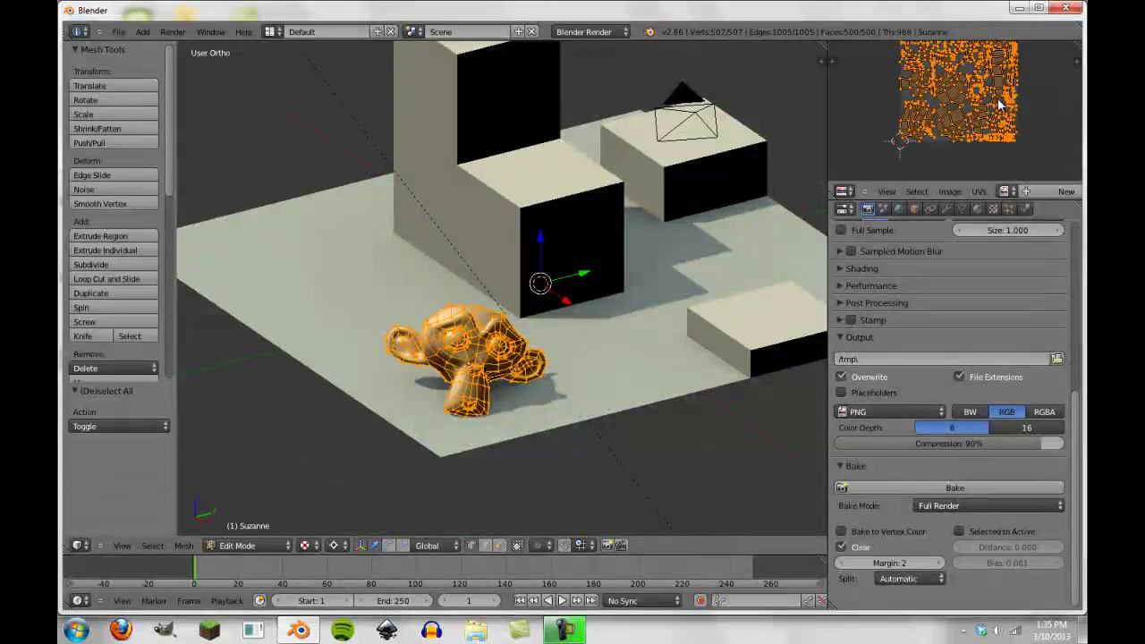
pyautogui.click(1047, 191)
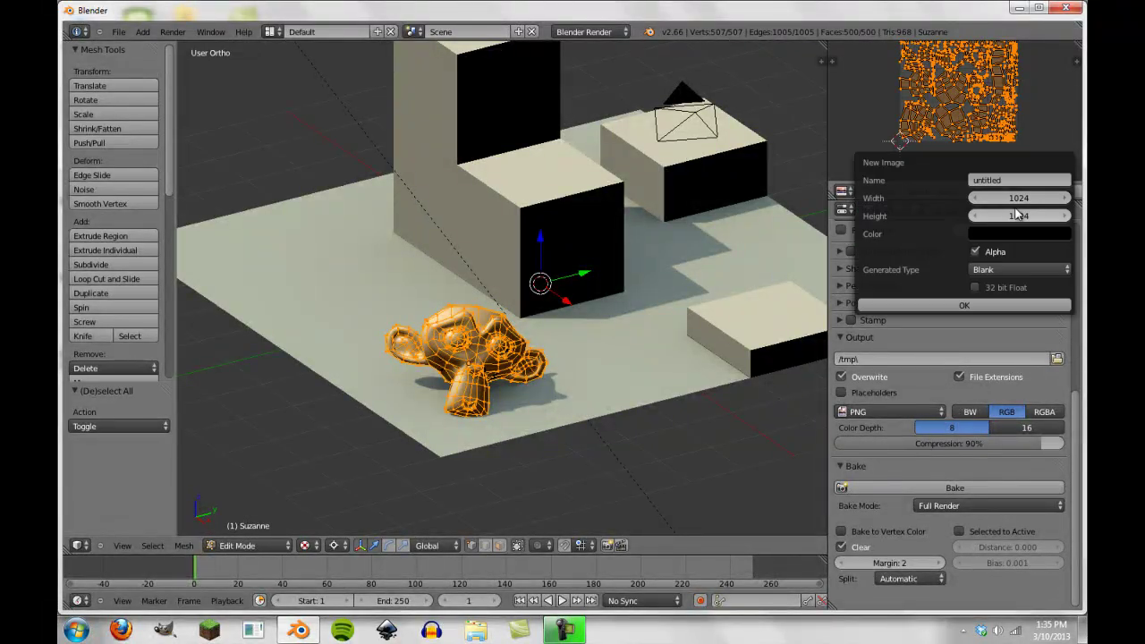
pyautogui.click(1010, 197)
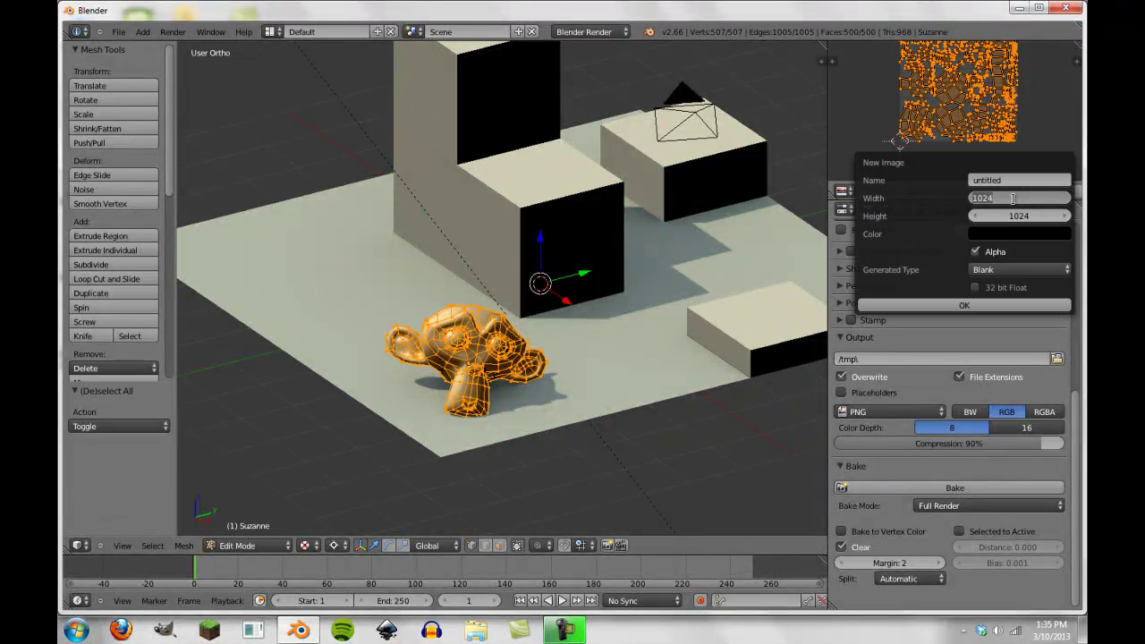
pyautogui.write('2048')
pyautogui.press('Tab')
pyautogui.write('2')
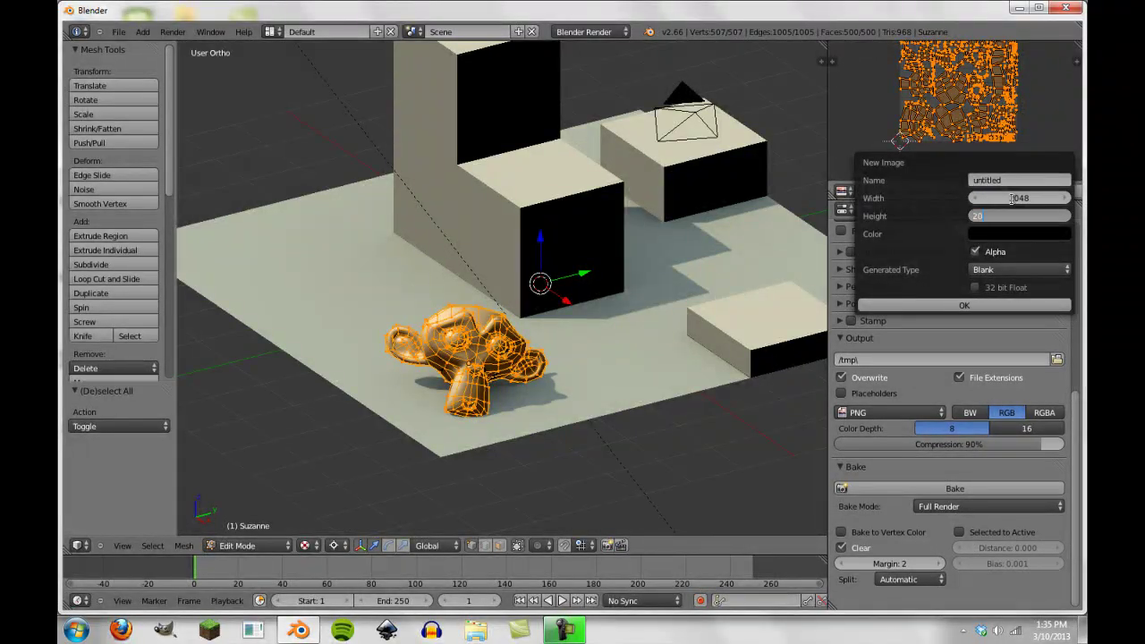
pyautogui.write('0488')
pyautogui.press('BackSpace')
pyautogui.click(1007, 179)
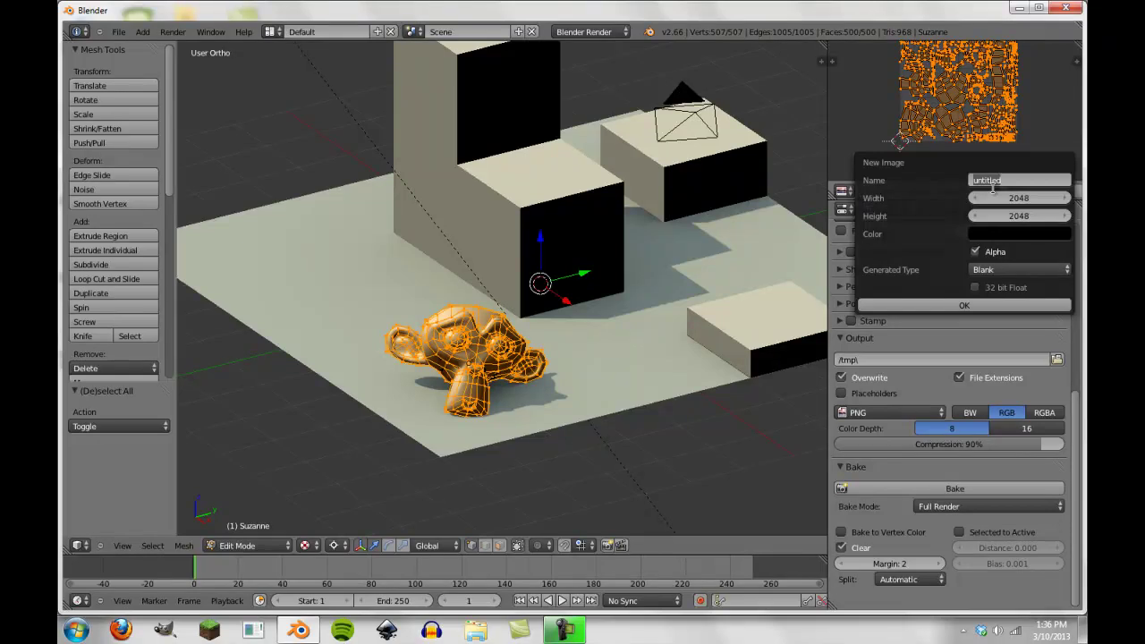
pyautogui.write('Monkey_Lightmap')
pyautogui.press('Return')
pyautogui.click(937, 305)
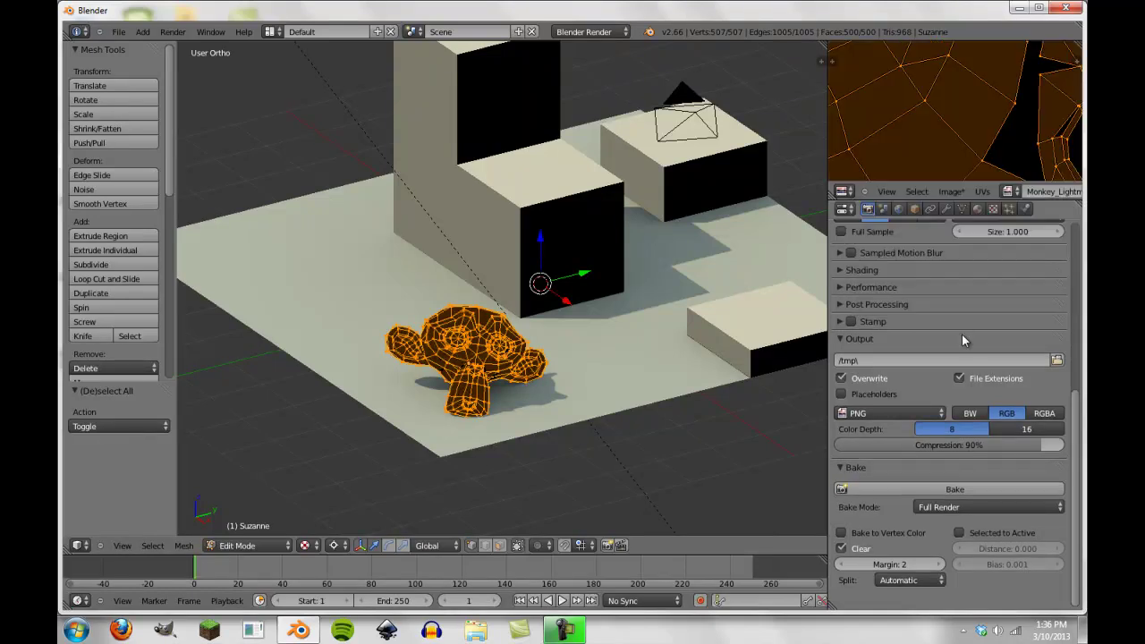
# Step: Return Suzanne to object mode and orbit the view around her
pyautogui.scroll(-3, 970, 133)
pyautogui.scroll(3, 970, 132)
pyautogui.scroll(-4, 971, 133)
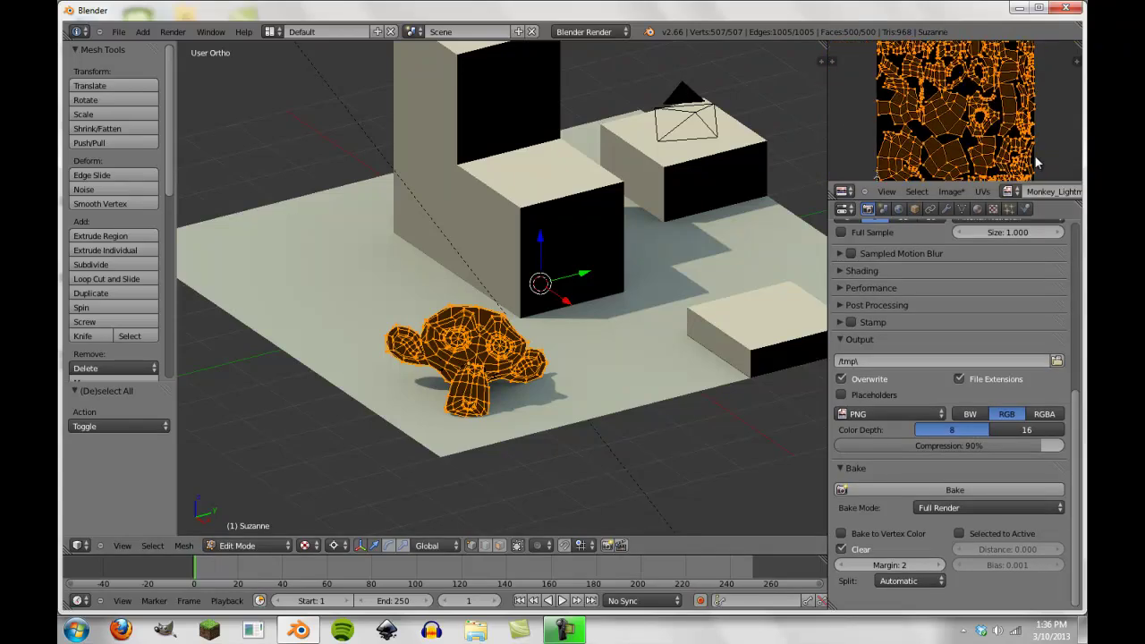
pyautogui.scroll(3, 1005, 117)
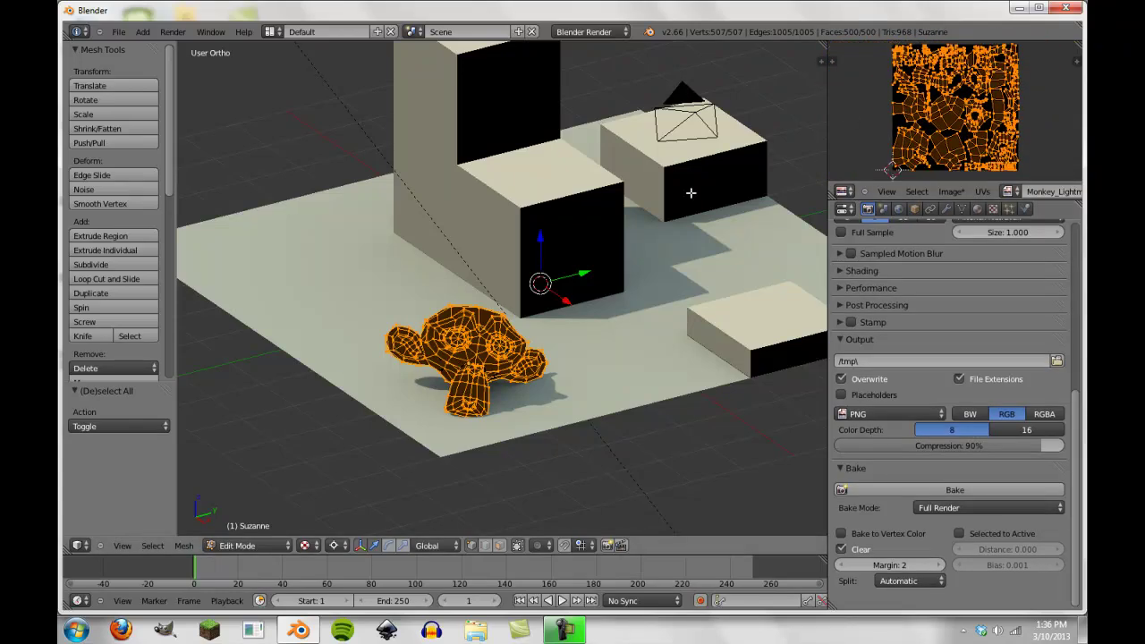
pyautogui.press('Tab')
pyautogui.moveTo(552, 310); pyautogui.dragTo(436, 299, button='middle')
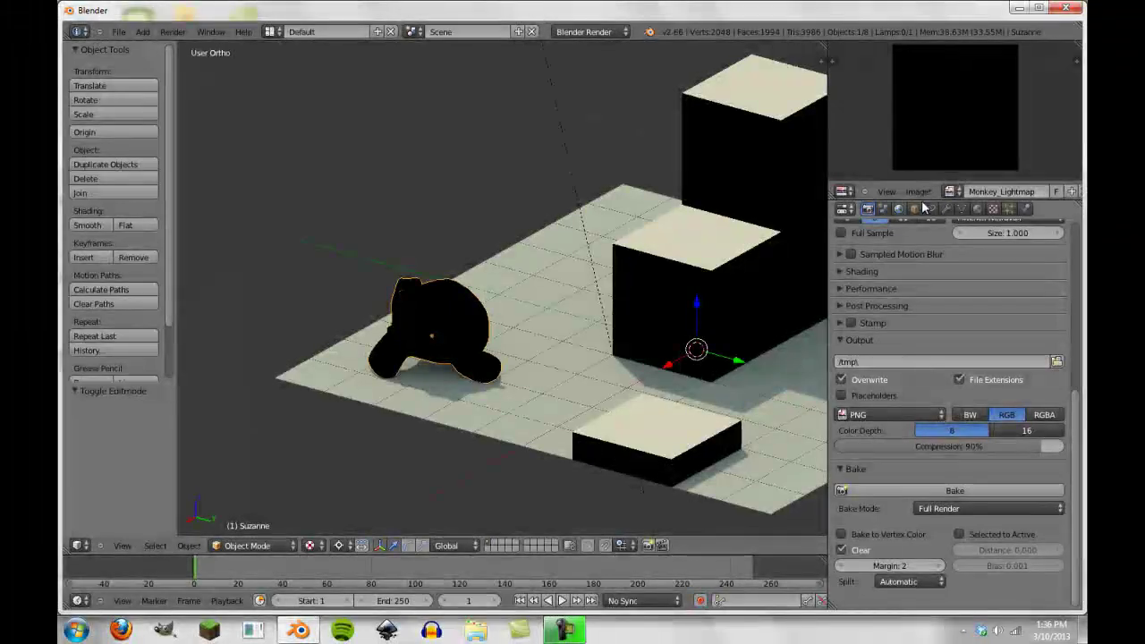
# Step: Add a new material to Suzanne with diffuse intensity 1.0, specular 0.0 and grey 0.5 diffuse colour
pyautogui.click(978, 209)
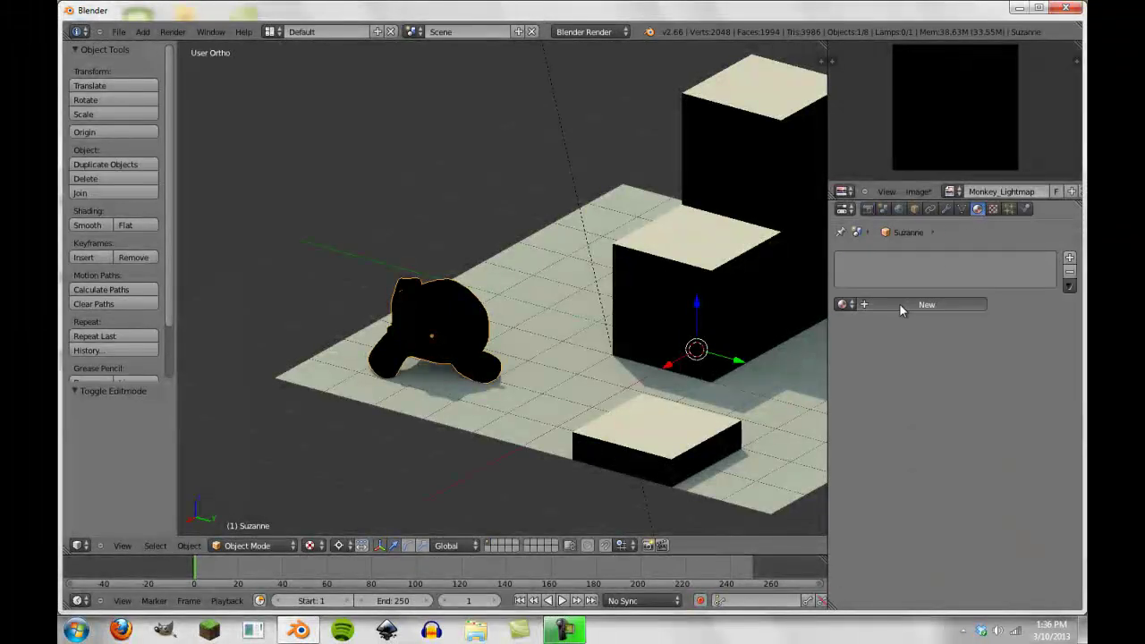
pyautogui.click(899, 303)
pyautogui.moveTo(934, 495); pyautogui.dragTo(992, 495)
pyautogui.moveTo(894, 558); pyautogui.dragTo(831, 557)
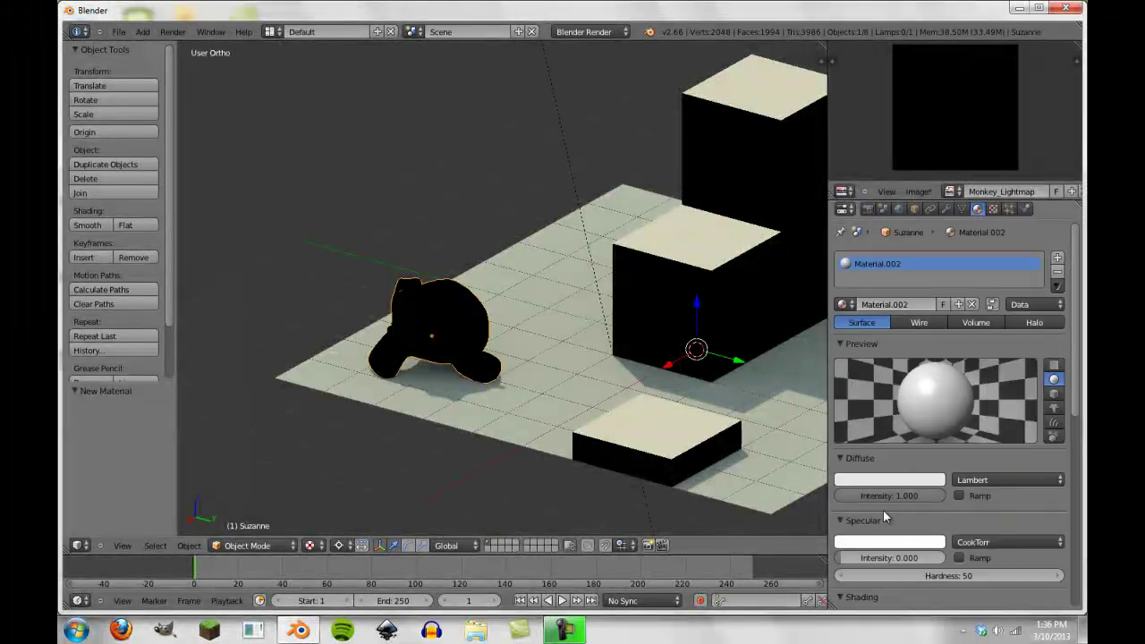
pyautogui.click(881, 481)
pyautogui.click(859, 431)
pyautogui.write('0.5')
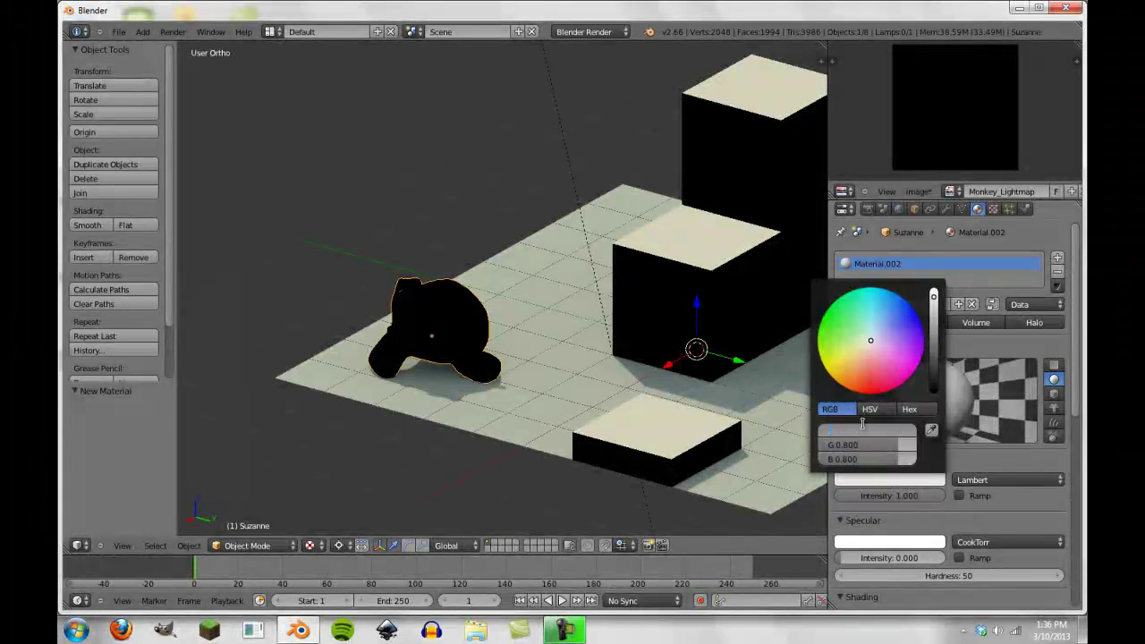
pyautogui.press('Tab')
pyautogui.write('.5')
pyautogui.press('Tab')
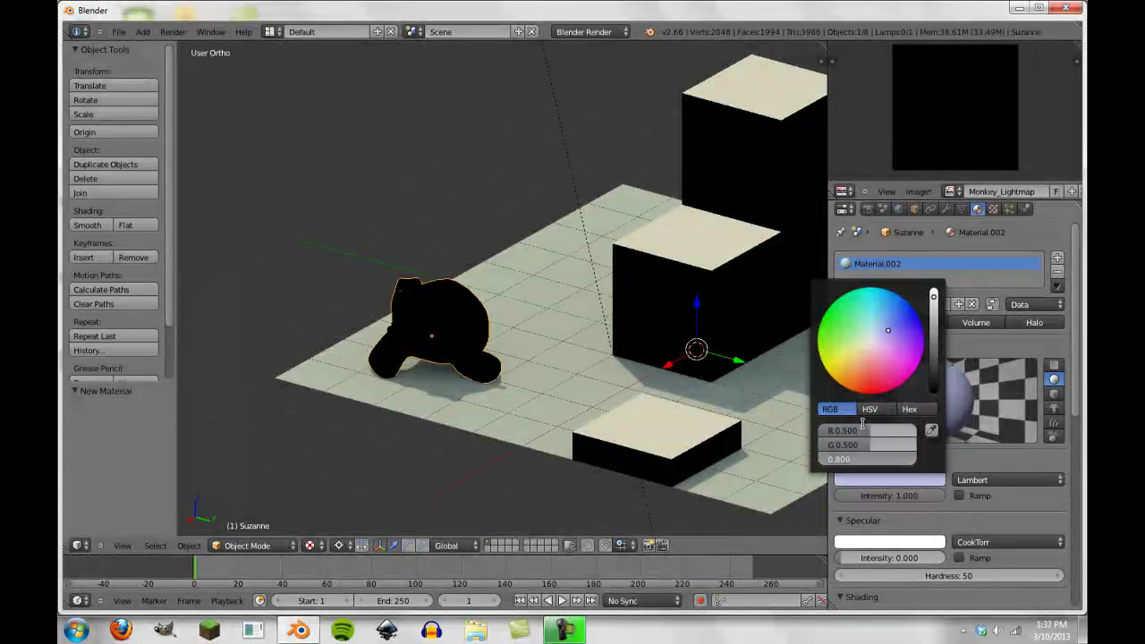
pyautogui.write('.5')
pyautogui.press('Return')
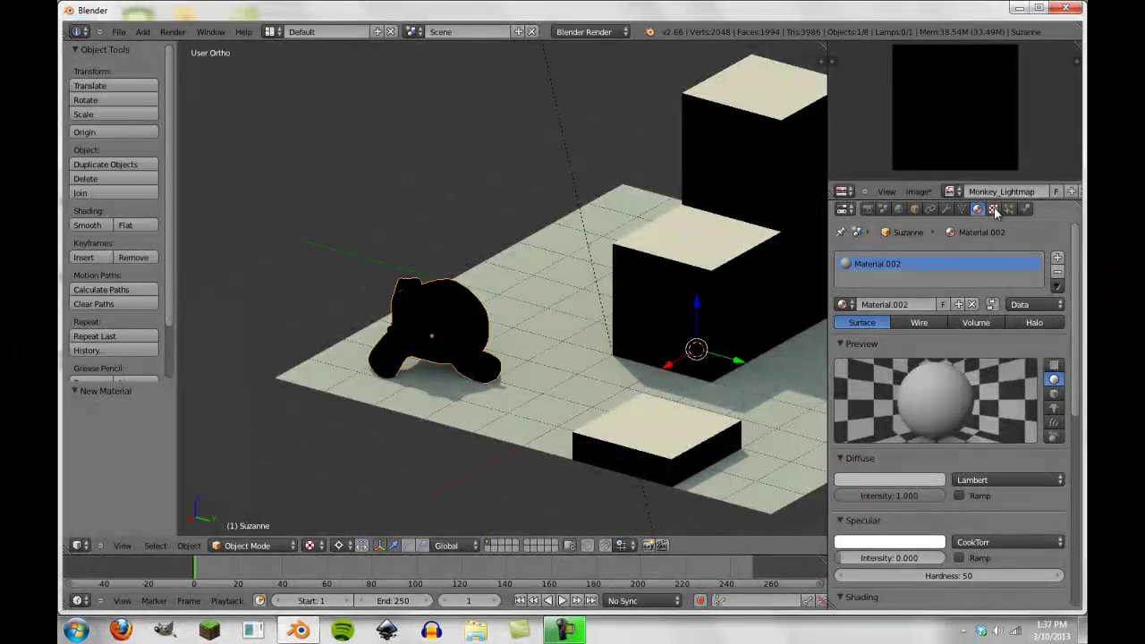
# Step: Add a new Image or Movie texture to the material using Monkey_Lightmap
pyautogui.click(993, 208)
pyautogui.click(895, 358)
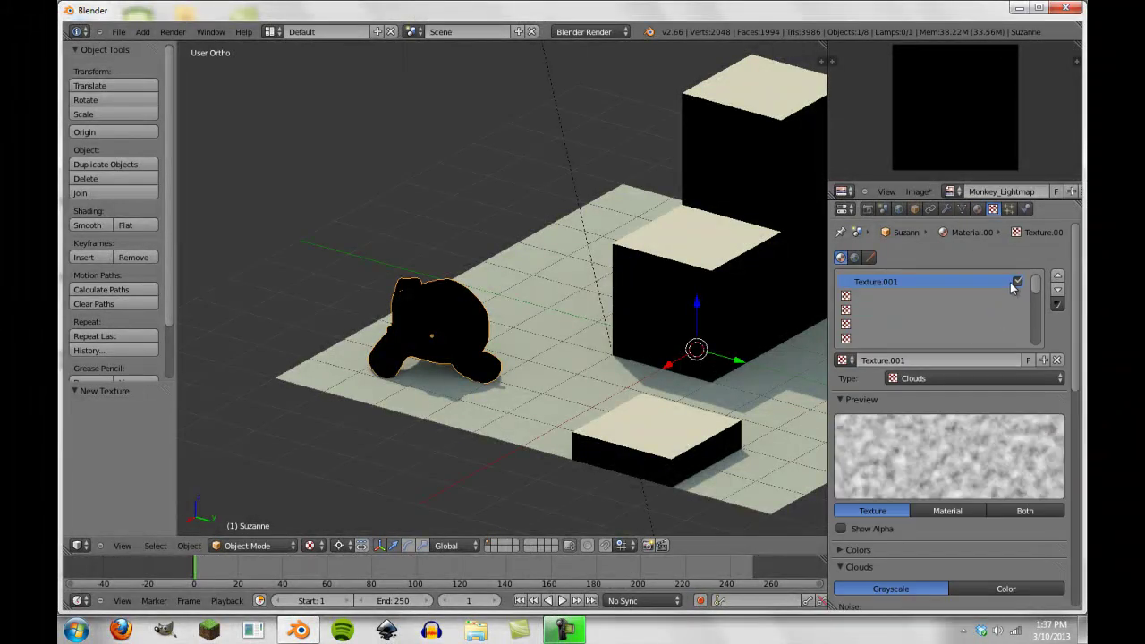
pyautogui.scroll(-5, 858, 548)
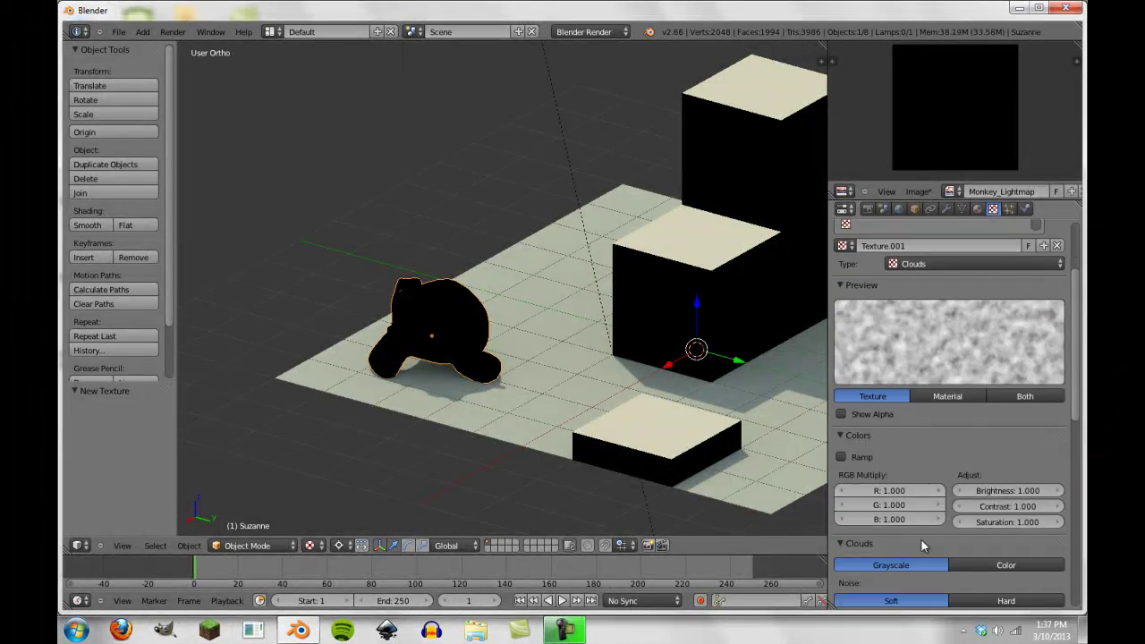
pyautogui.scroll(1, 904, 443)
pyautogui.scroll(-1, 925, 450)
pyautogui.scroll(3, 943, 309)
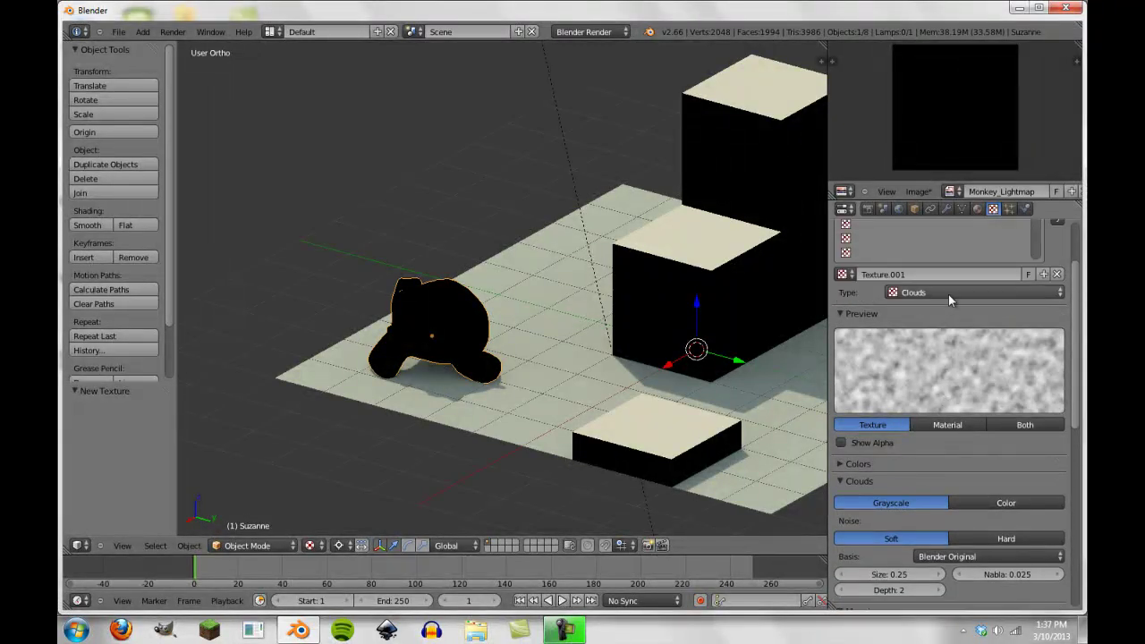
pyautogui.click(947, 293)
pyautogui.click(928, 386)
pyautogui.scroll(-3, 984, 445)
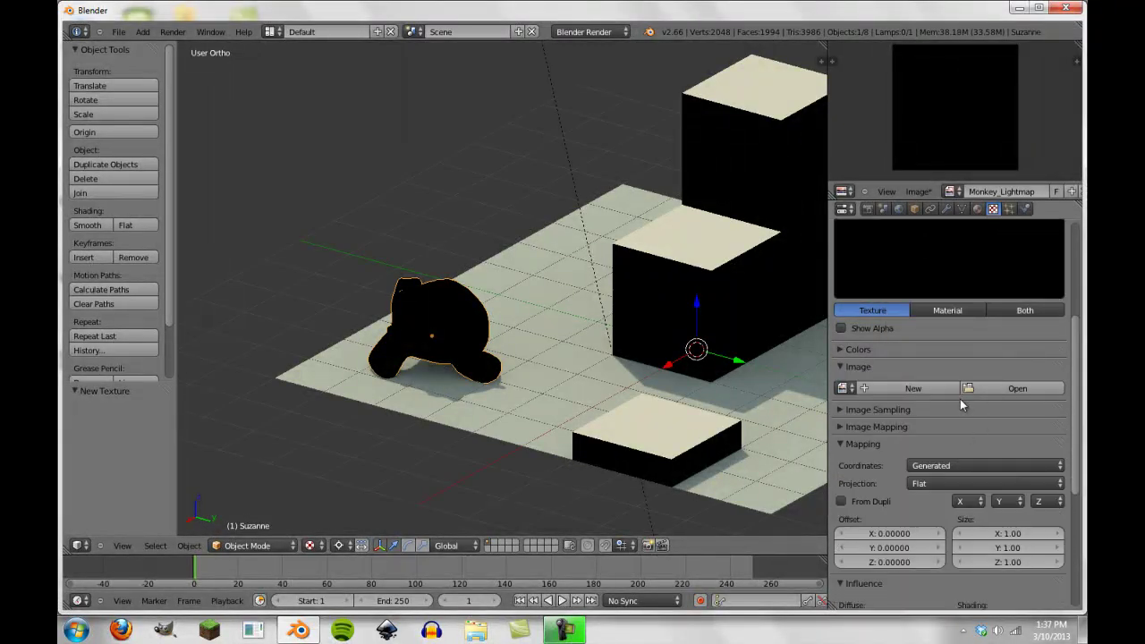
pyautogui.click(844, 387)
pyautogui.click(855, 410)
# Step: Map the texture with UV coordinates from UVMap
pyautogui.scroll(-5, 931, 481)
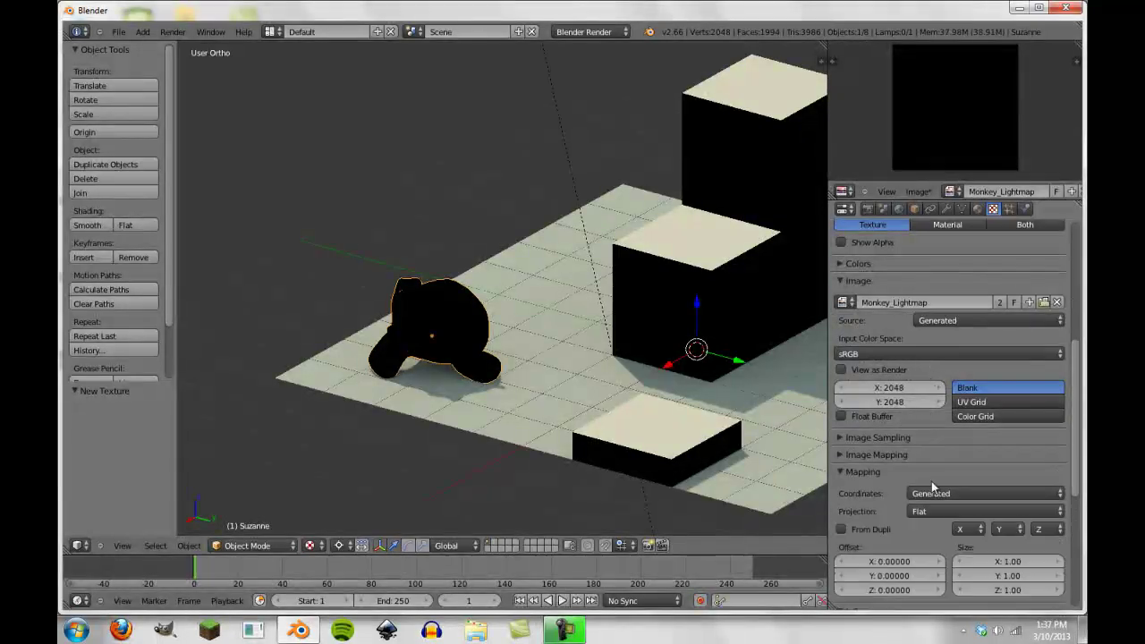
pyautogui.click(946, 379)
pyautogui.click(947, 319)
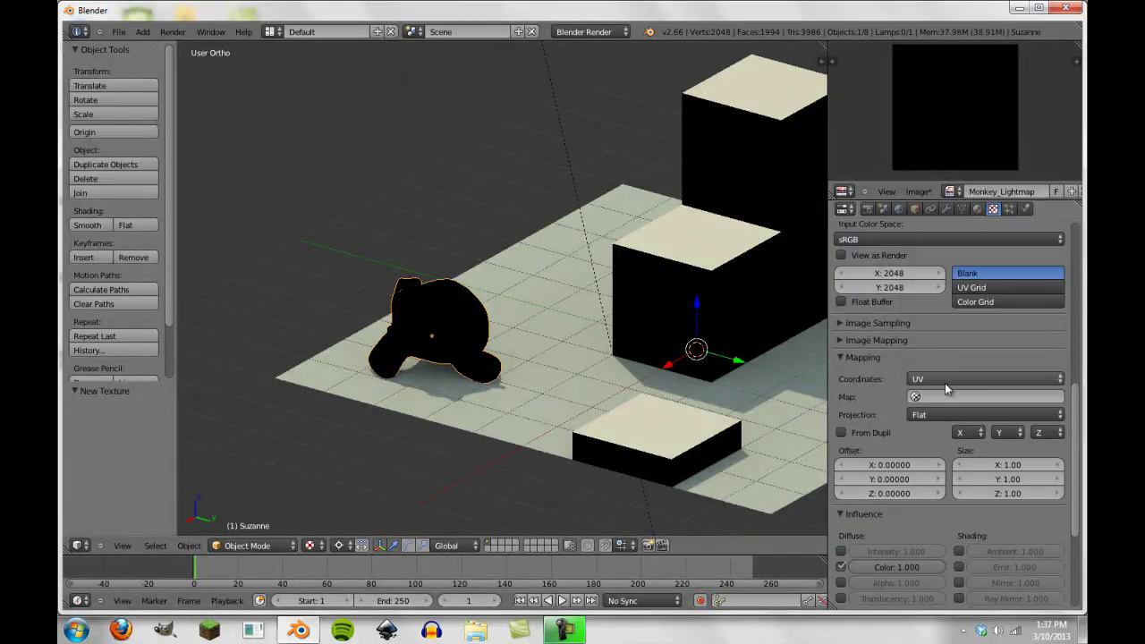
pyautogui.click(936, 397)
pyautogui.click(932, 417)
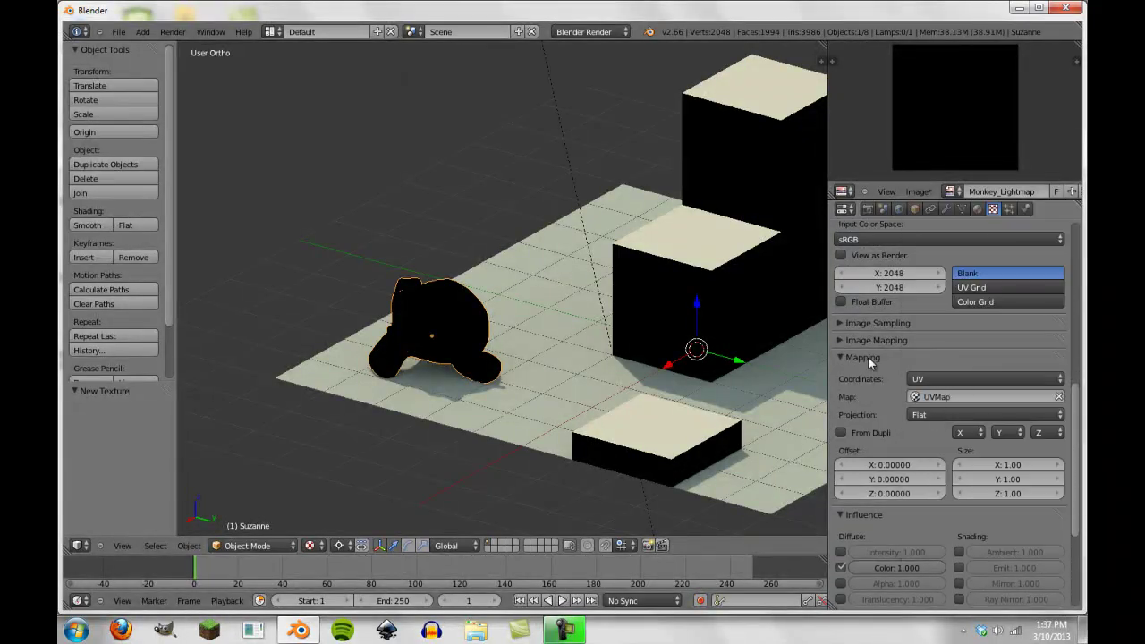
pyautogui.click(867, 356)
pyautogui.scroll(8, 920, 428)
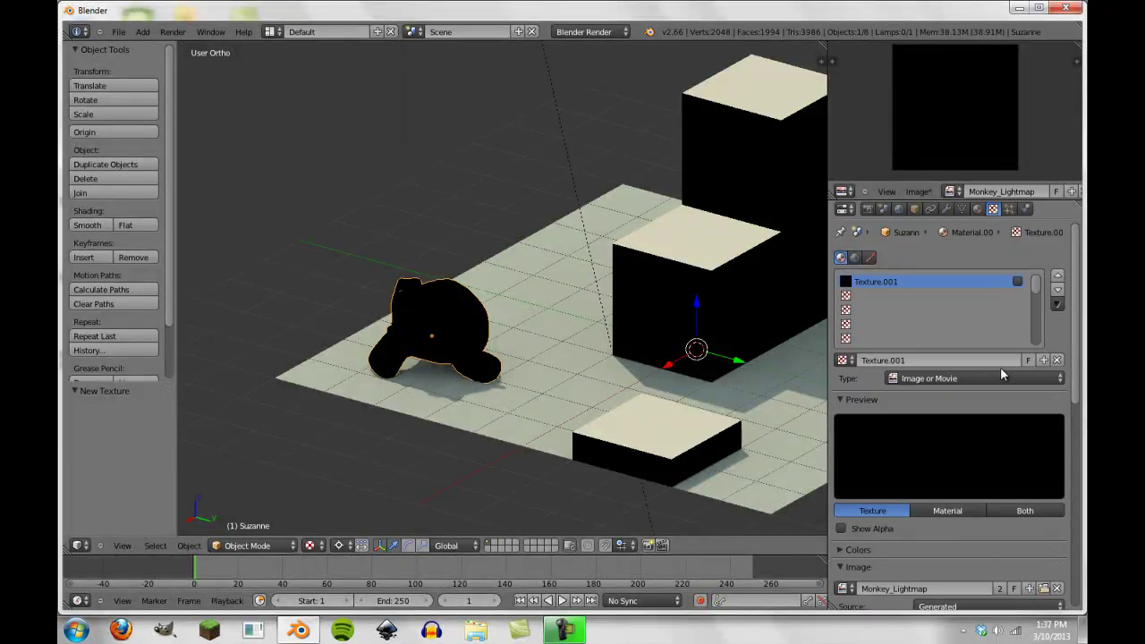
# Step: Look over the render, material and texture settings before baking
pyautogui.click(867, 208)
pyautogui.scroll(-10, 948, 447)
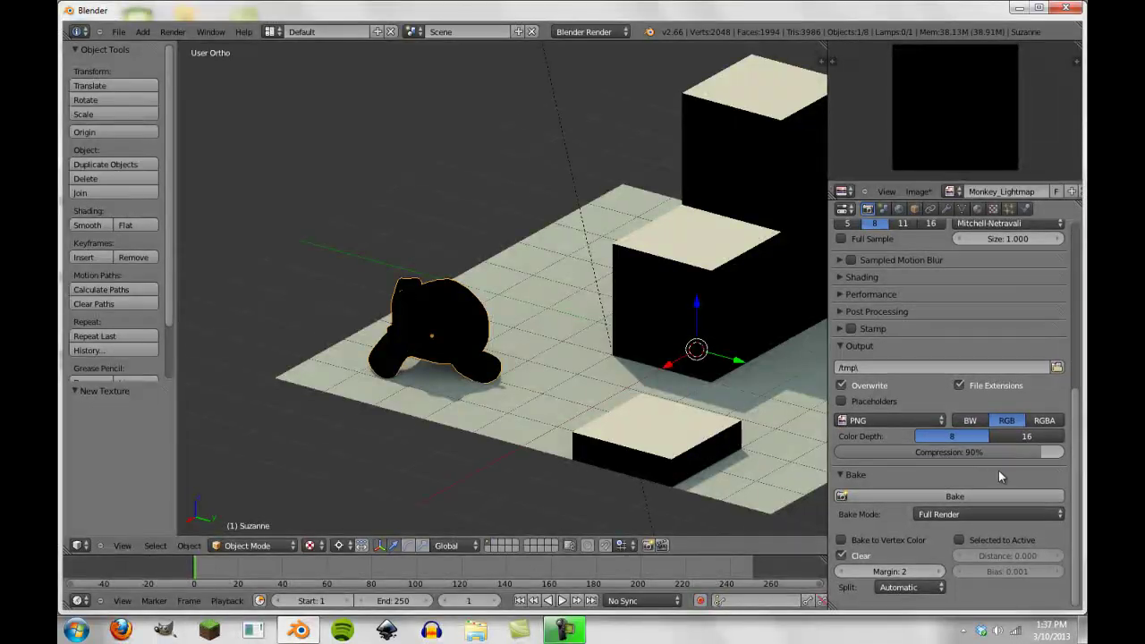
pyautogui.click(982, 209)
pyautogui.click(990, 208)
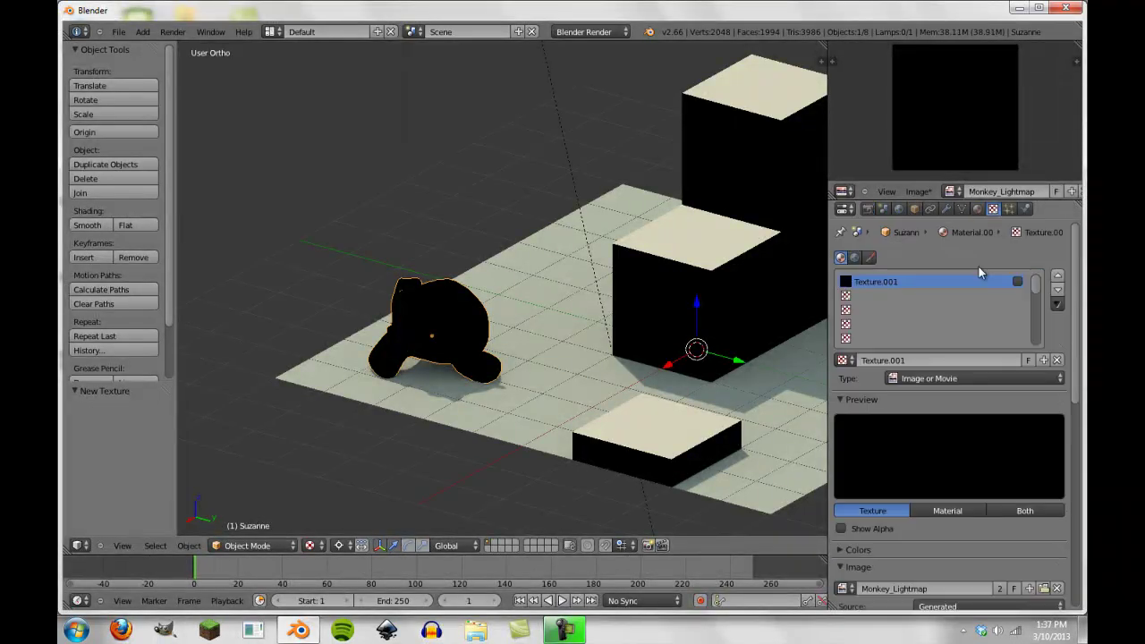
pyautogui.click(866, 210)
pyautogui.scroll(1, 981, 518)
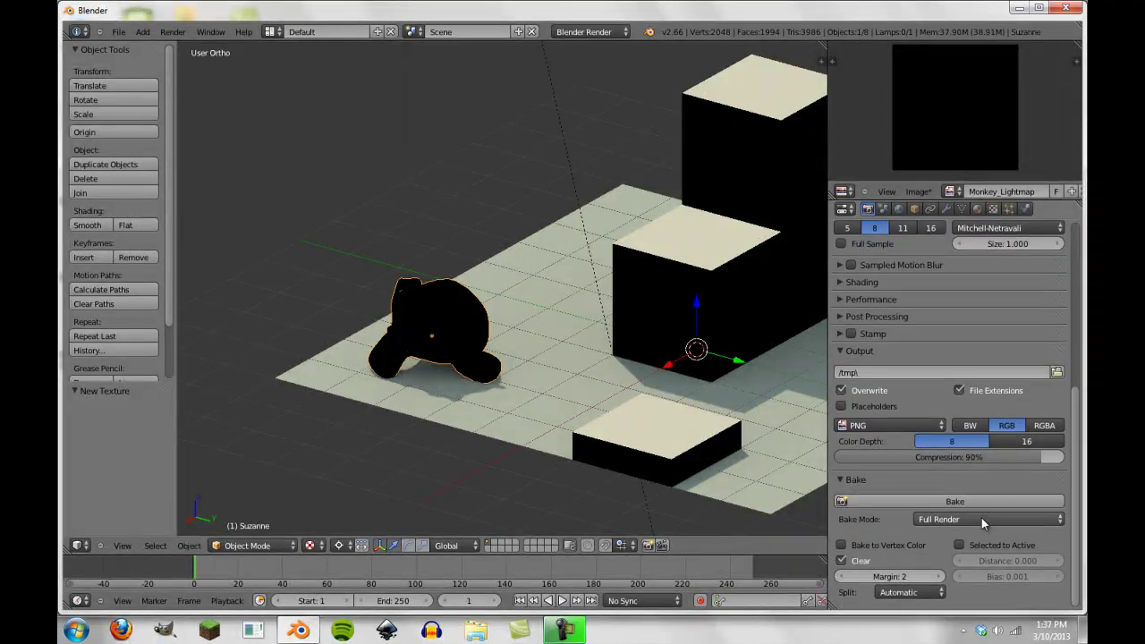
# Step: Run the first bake, then review the material, texture and scene settings after the feedback loop warning
pyautogui.click(932, 505)
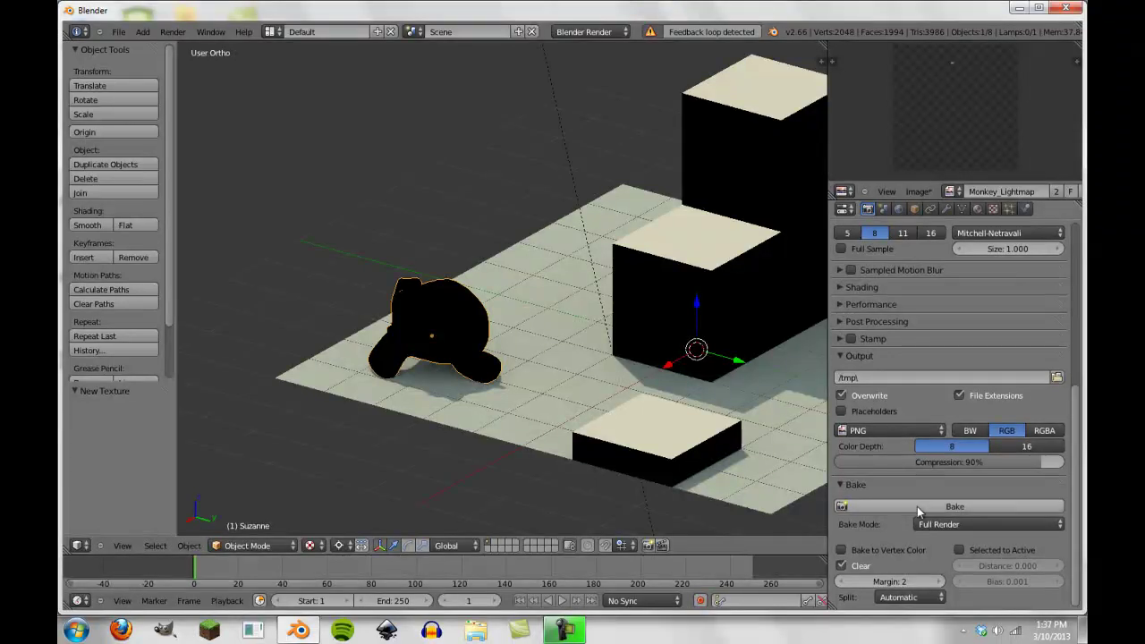
pyautogui.click(979, 207)
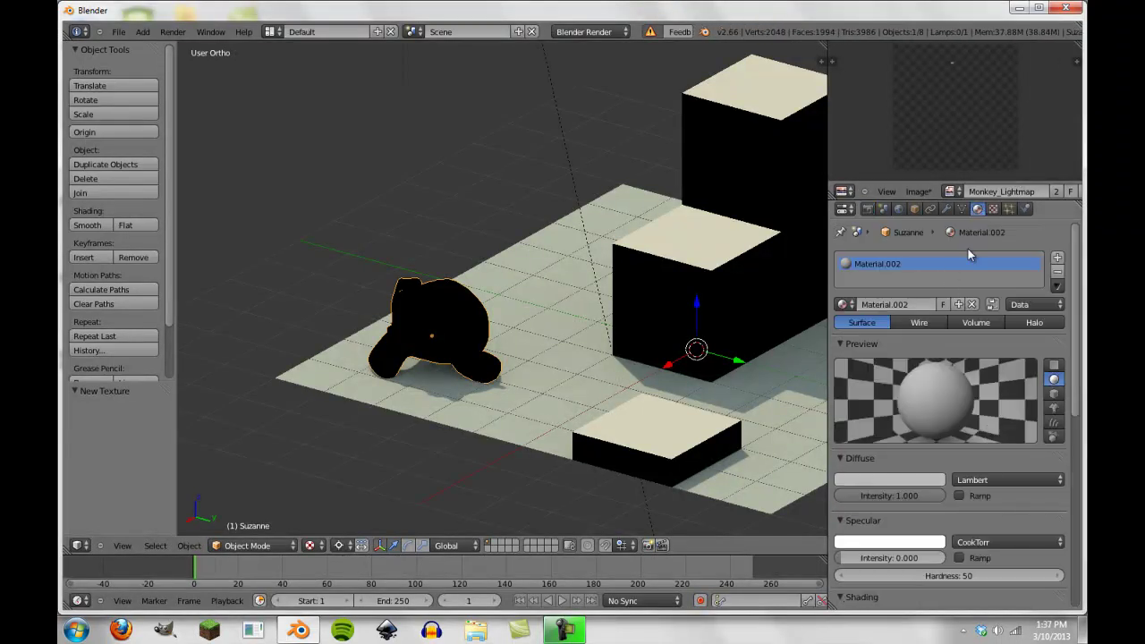
pyautogui.click(992, 208)
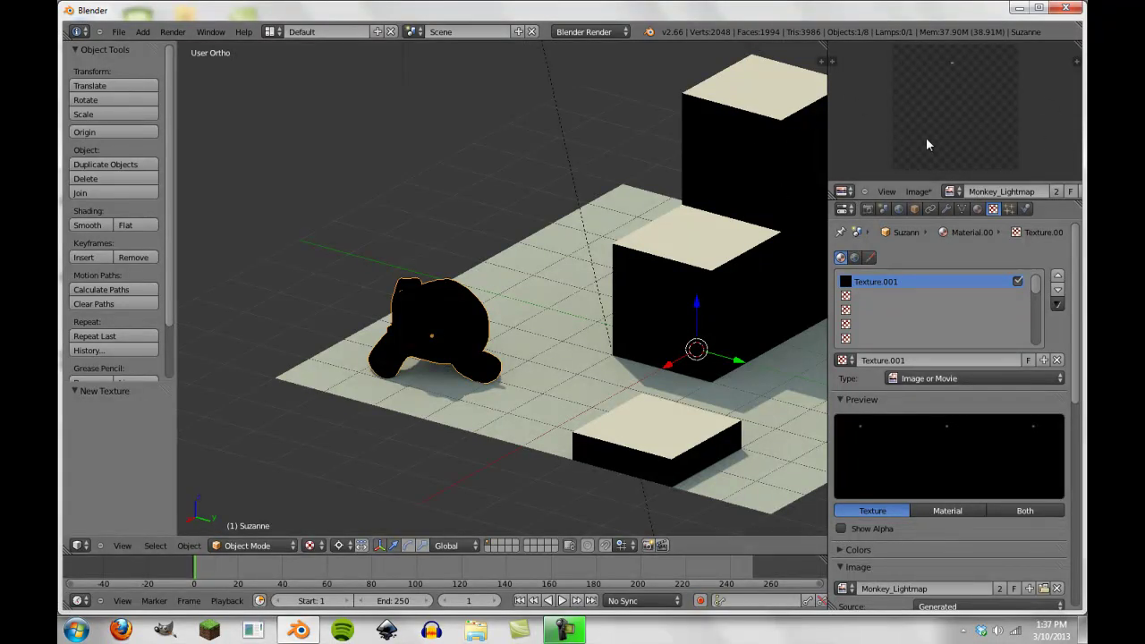
pyautogui.click(882, 208)
pyautogui.click(868, 208)
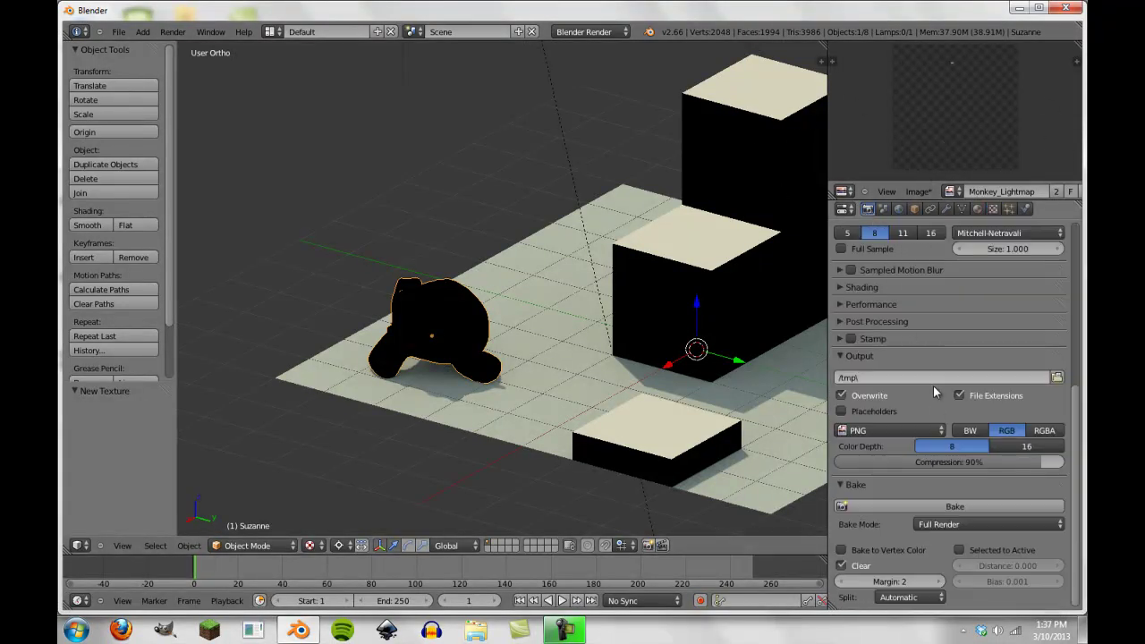
pyautogui.moveTo(679, 357); pyautogui.dragTo(514, 349, button='middle')
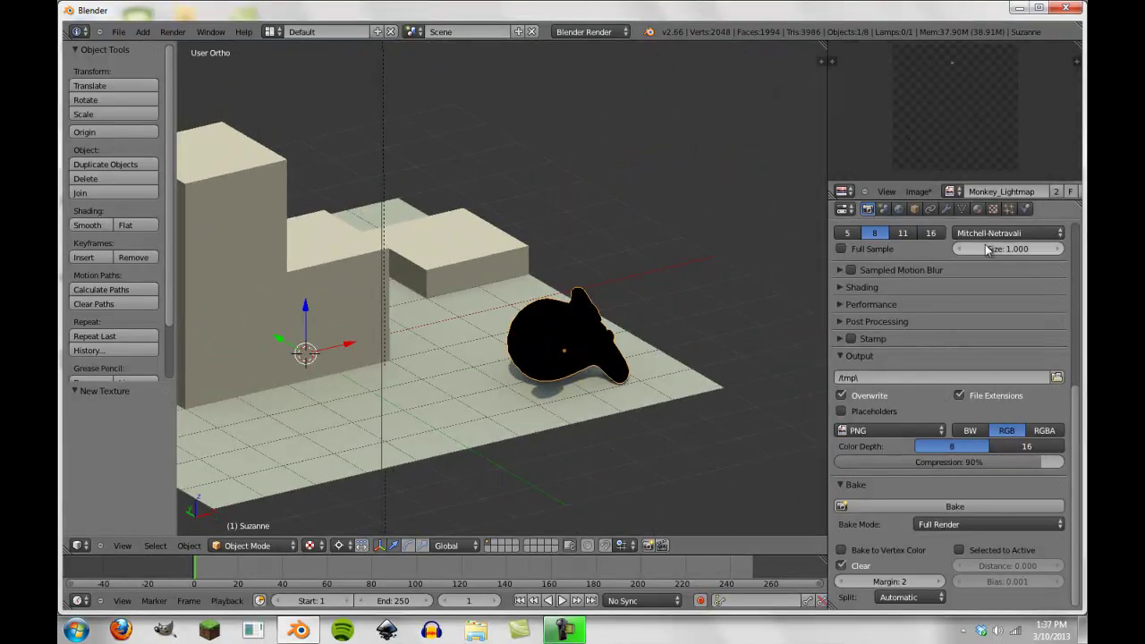
pyautogui.click(992, 208)
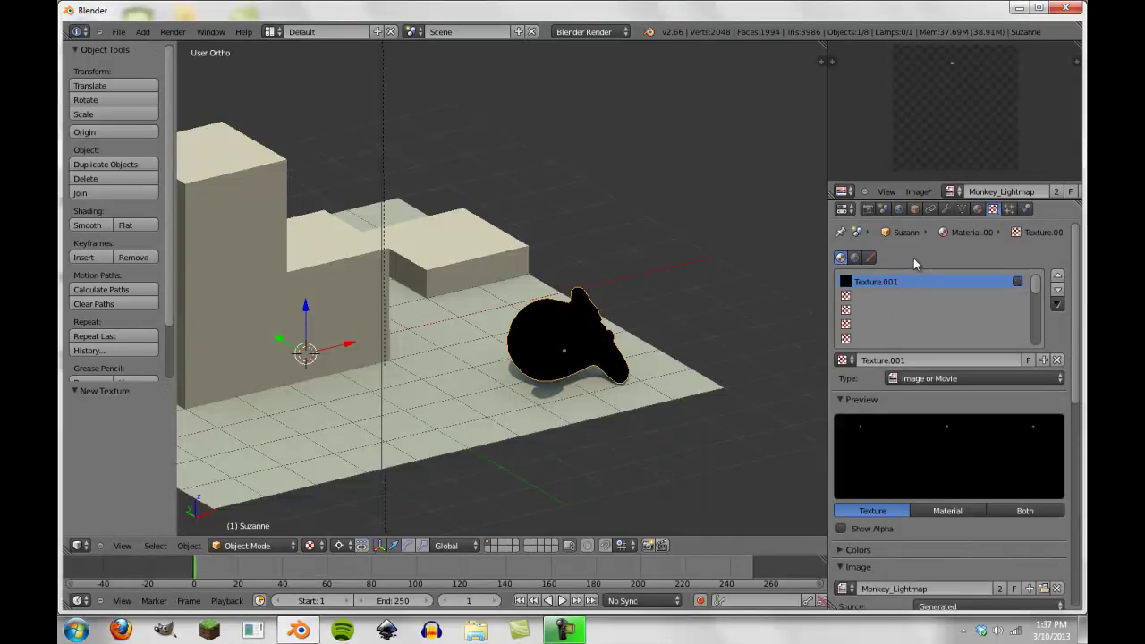
# Step: Bake from the render settings and inspect Monkey_Lightmap maximised to the full window
pyautogui.click(867, 208)
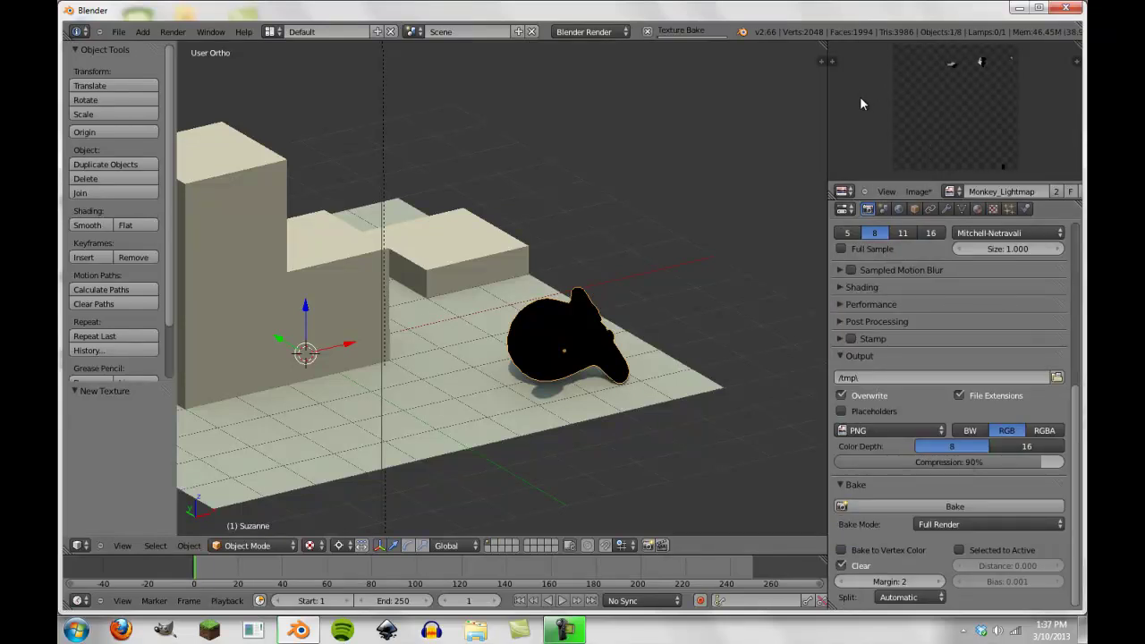
pyautogui.hotkey('ctrl', 'Up')
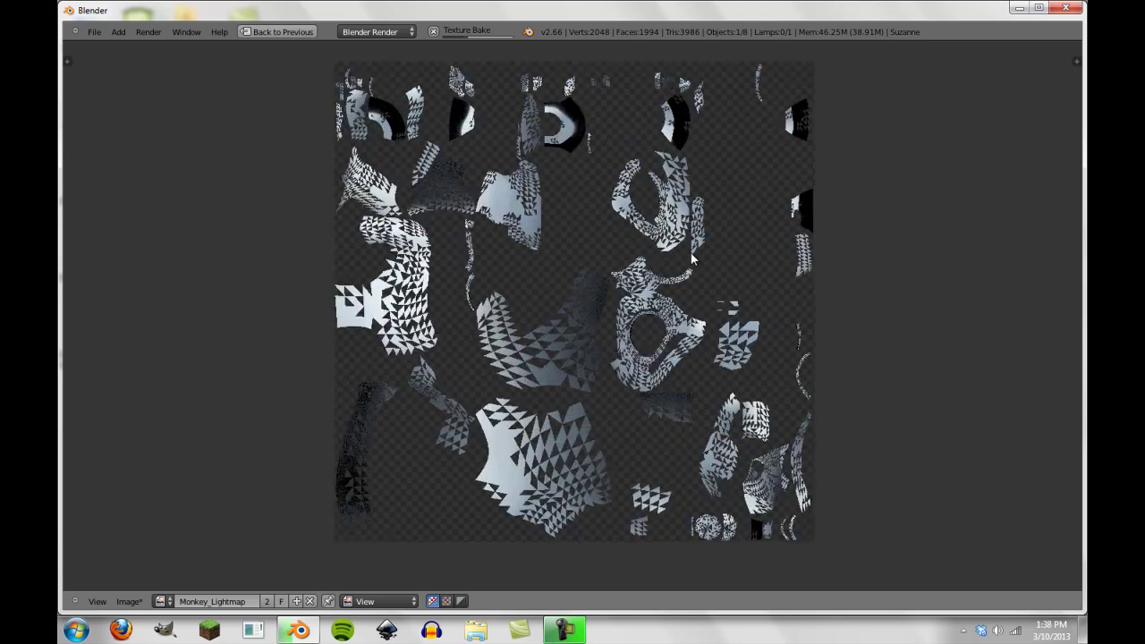
pyautogui.scroll(1, 802, 250)
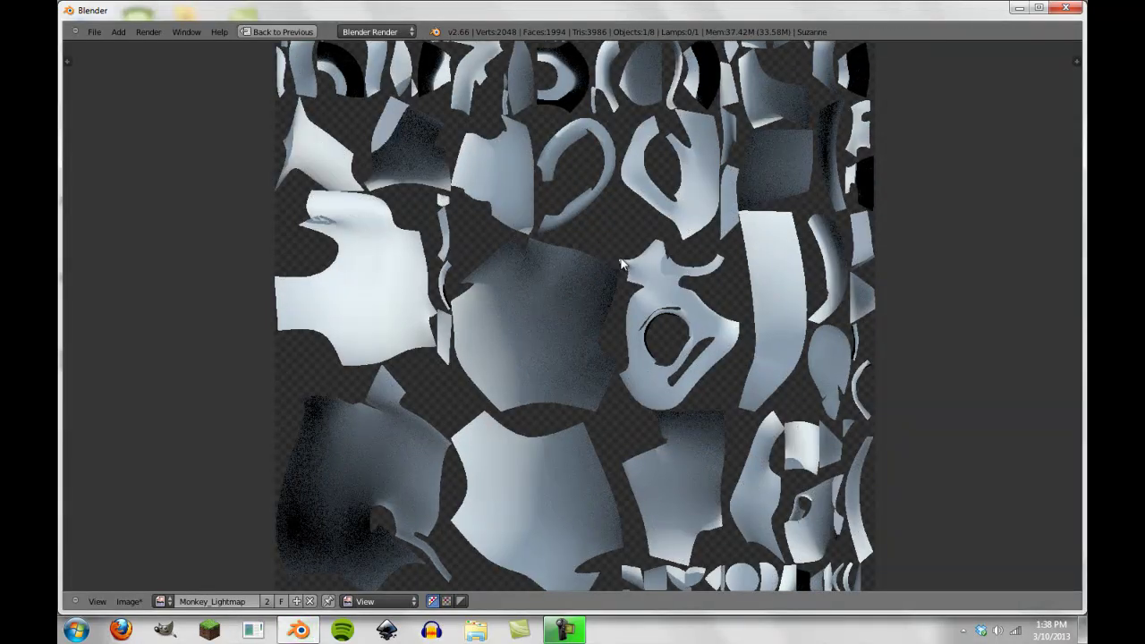
pyautogui.scroll(-2, 623, 265)
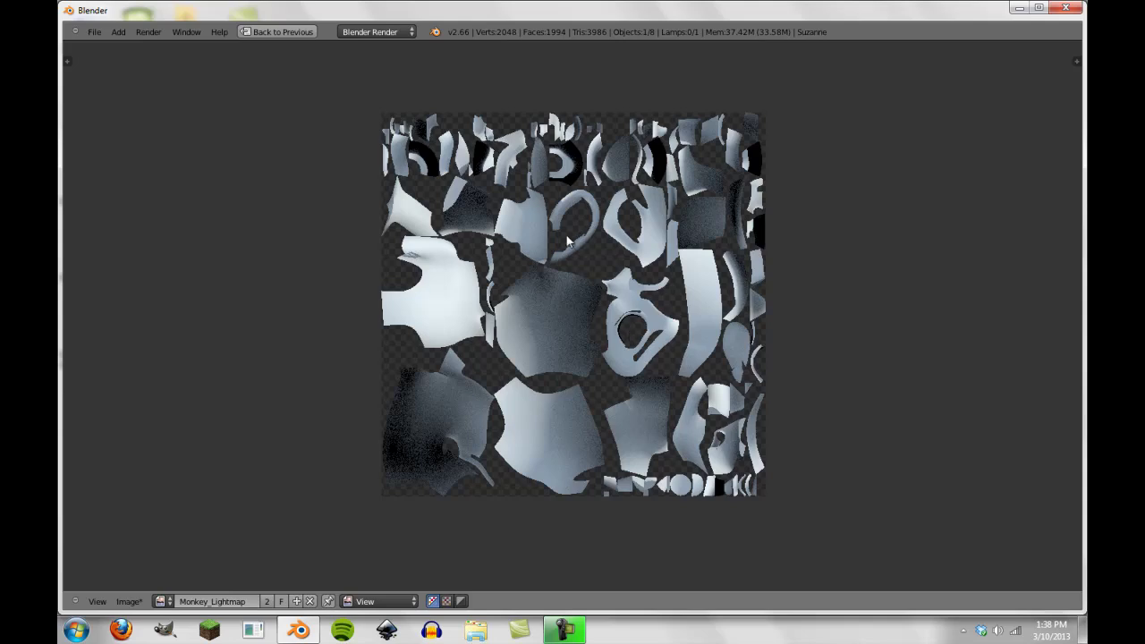
pyautogui.scroll(1, 567, 239)
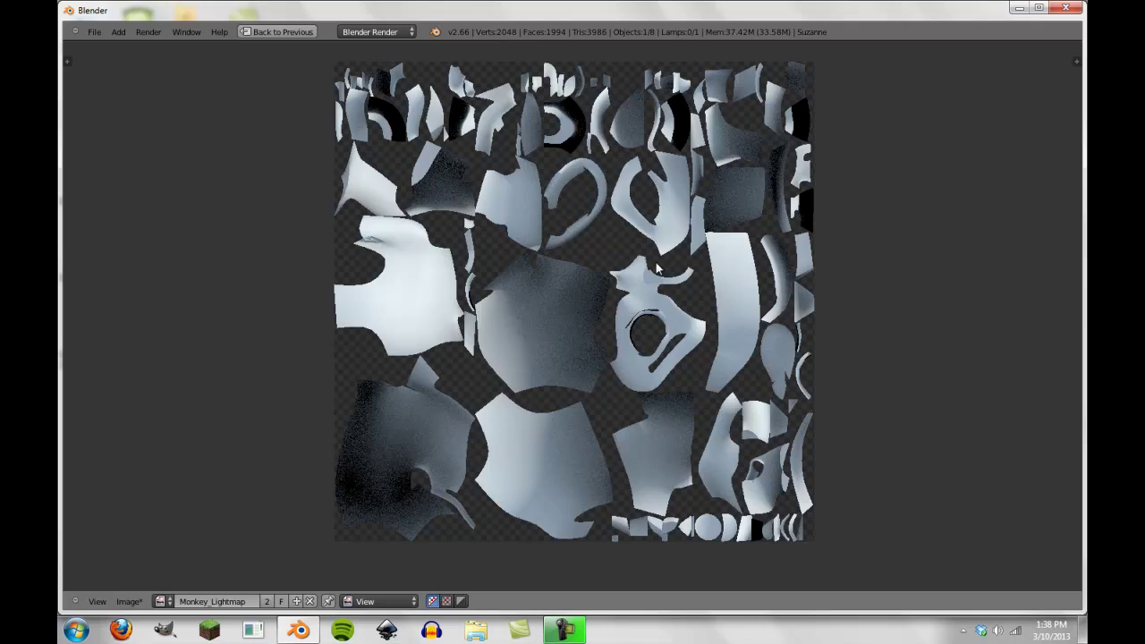
# Step: Restore the normal layout, move Suzanne to layer 2 and deselect her
pyautogui.click(272, 31)
pyautogui.moveTo(487, 327); pyautogui.dragTo(453, 324, button='middle')
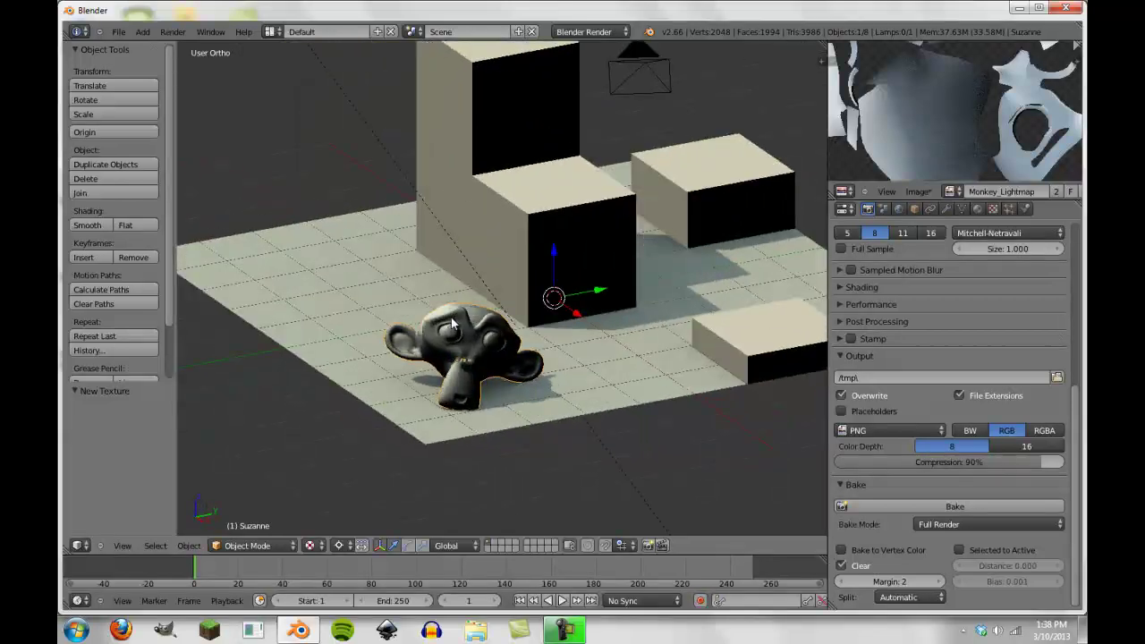
pyautogui.press('m')
pyautogui.press('2')
pyautogui.press('2')
pyautogui.scroll(4, 491, 328)
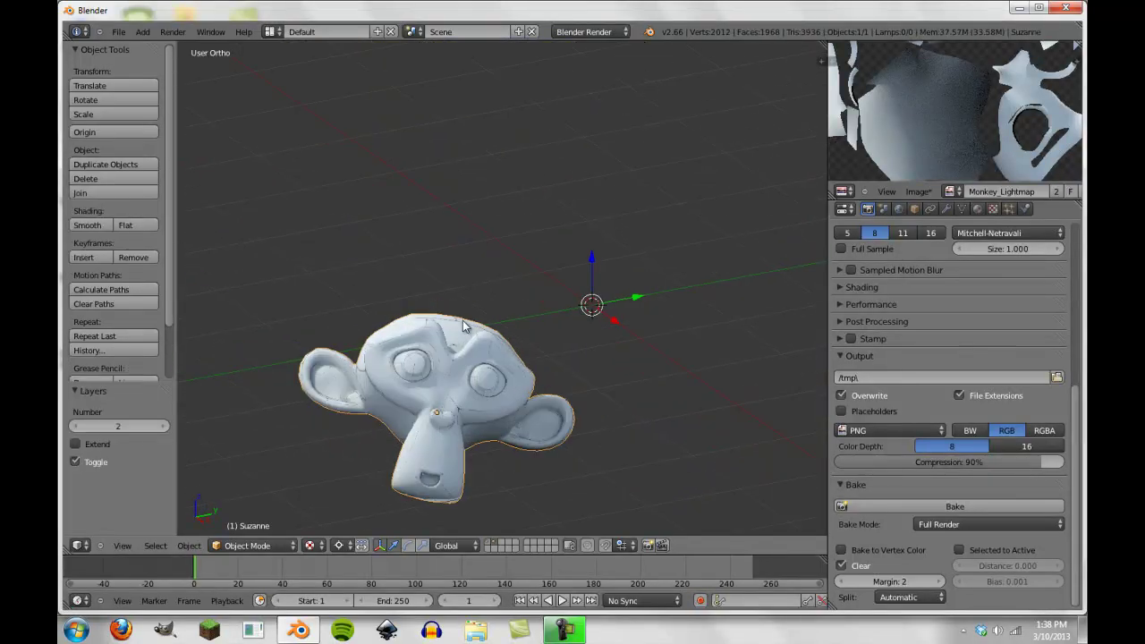
pyautogui.press('a')
# Step: Orbit and zoom around Suzanne to inspect her lightmapped mesh from several angles
pyautogui.moveTo(558, 264); pyautogui.dragTo(341, 220, button='middle')
pyautogui.scroll(-4, 462, 291)
pyautogui.moveTo(462, 290); pyautogui.dragTo(654, 261, button='middle')
pyautogui.scroll(8, 654, 262)
pyautogui.scroll(-10, 361, 221)
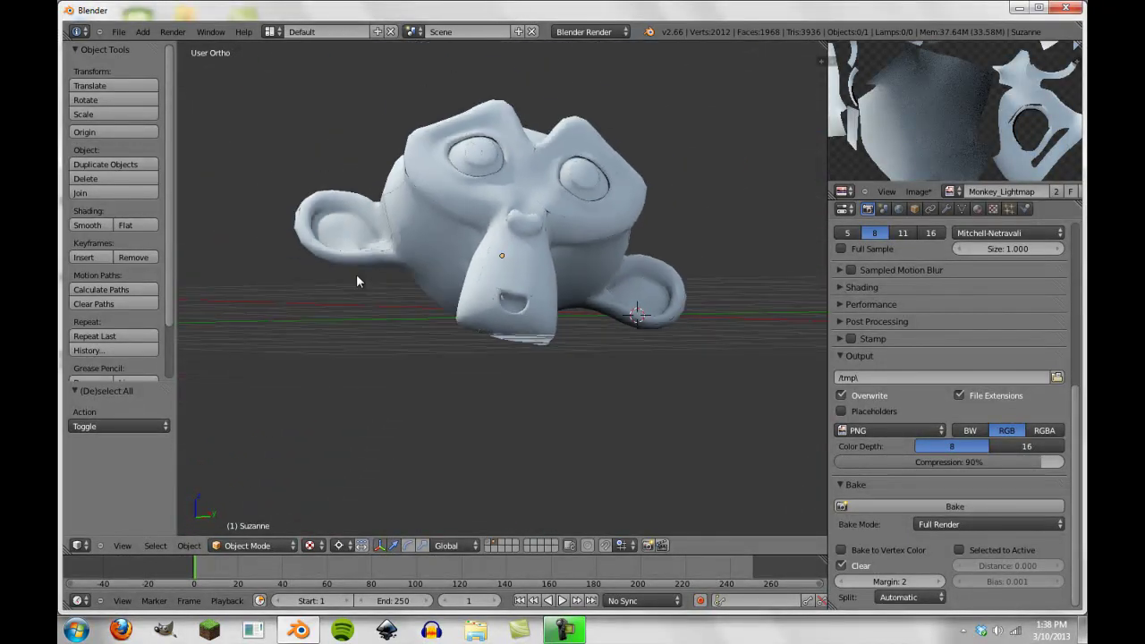
pyautogui.moveTo(365, 292); pyautogui.dragTo(575, 327, button='middle')
pyautogui.scroll(15, 620, 308)
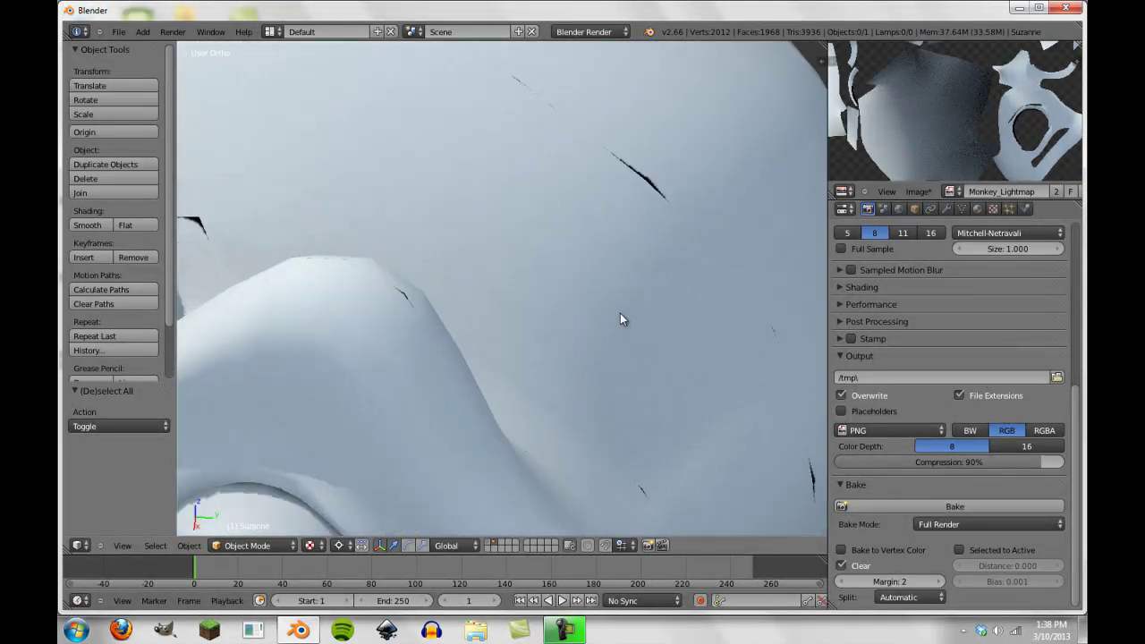
pyautogui.scroll(-10, 588, 267)
pyautogui.press('z')
pyautogui.press('z')
# Step: Check Suzanne's mesh and UVs in edit mode, then return to object mode
pyautogui.press('Tab')
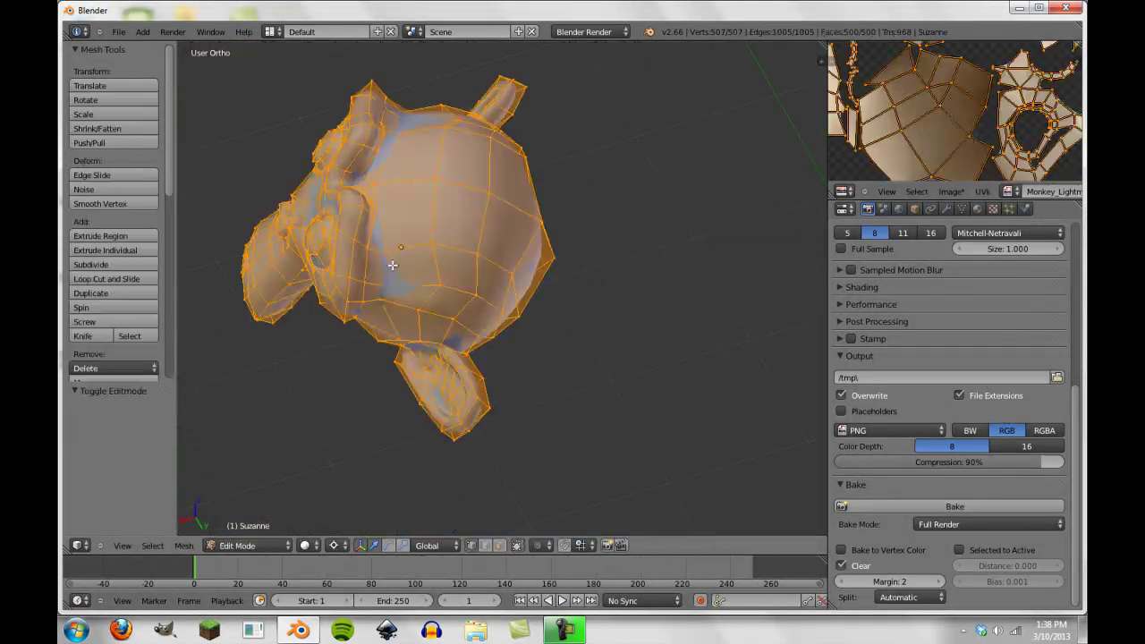
pyautogui.moveTo(455, 255); pyautogui.dragTo(536, 269, button='middle')
pyautogui.scroll(-3, 933, 159)
pyautogui.scroll(5, 933, 159)
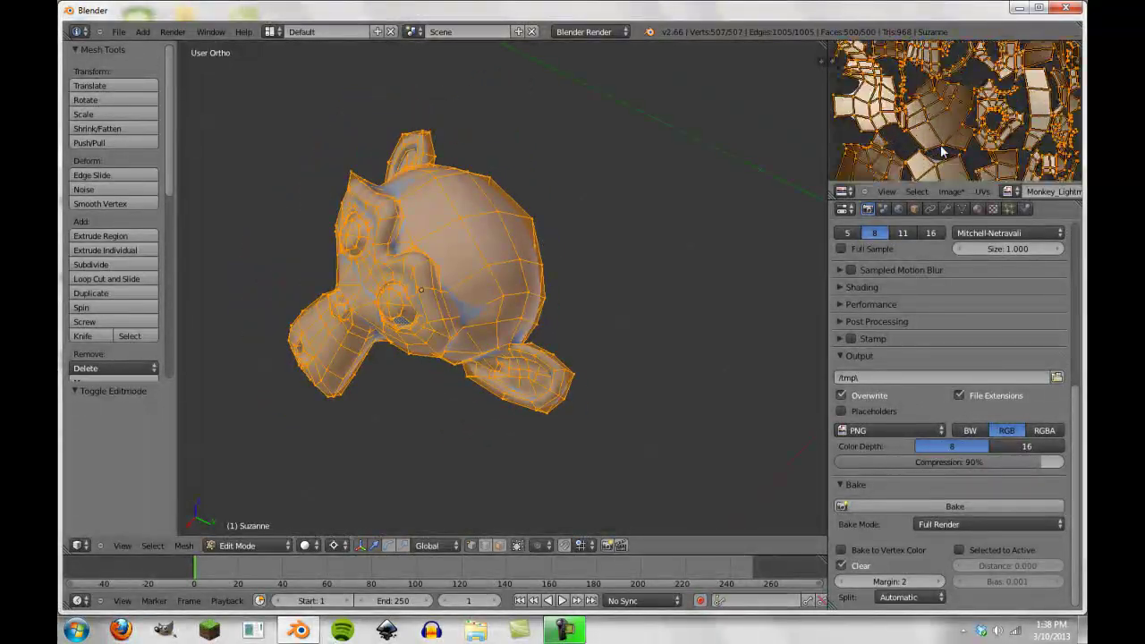
pyautogui.scroll(8, 933, 160)
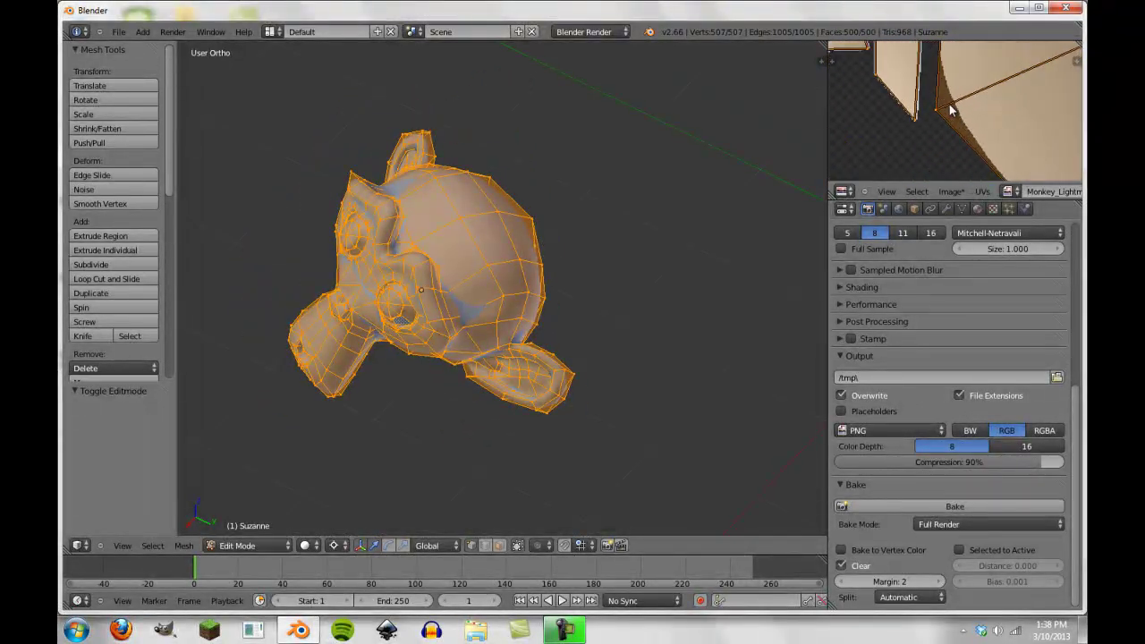
pyautogui.press('Tab')
pyautogui.scroll(-10, 495, 284)
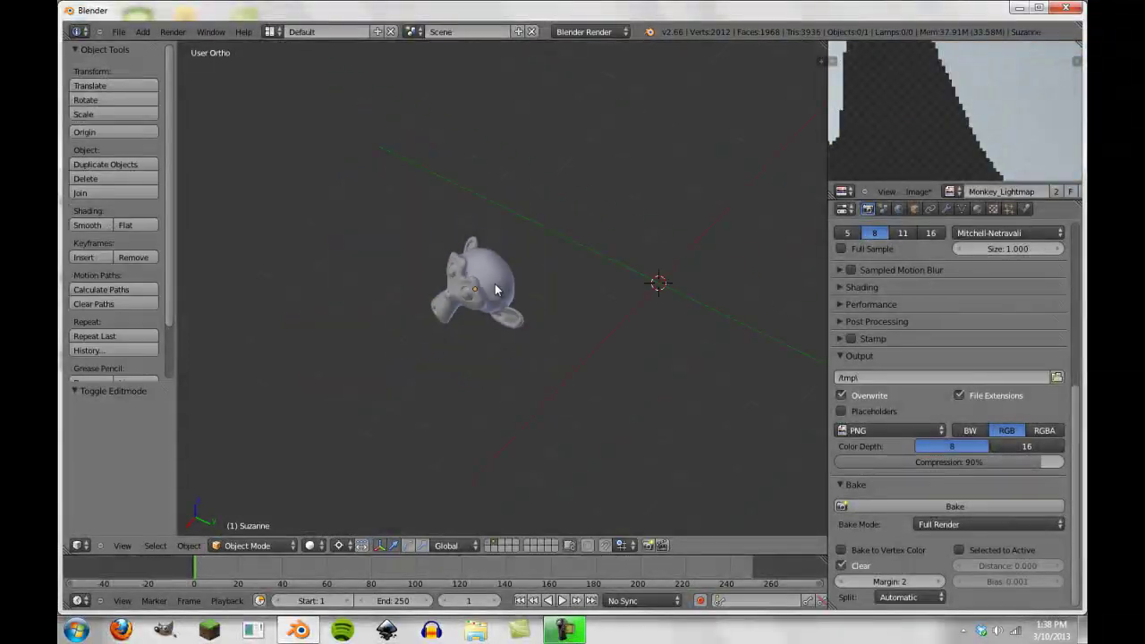
# Step: Set the Subsurf viewport subdivisions to 2 and apply the modifier
pyautogui.click(946, 209)
pyautogui.scroll(8, 438, 291)
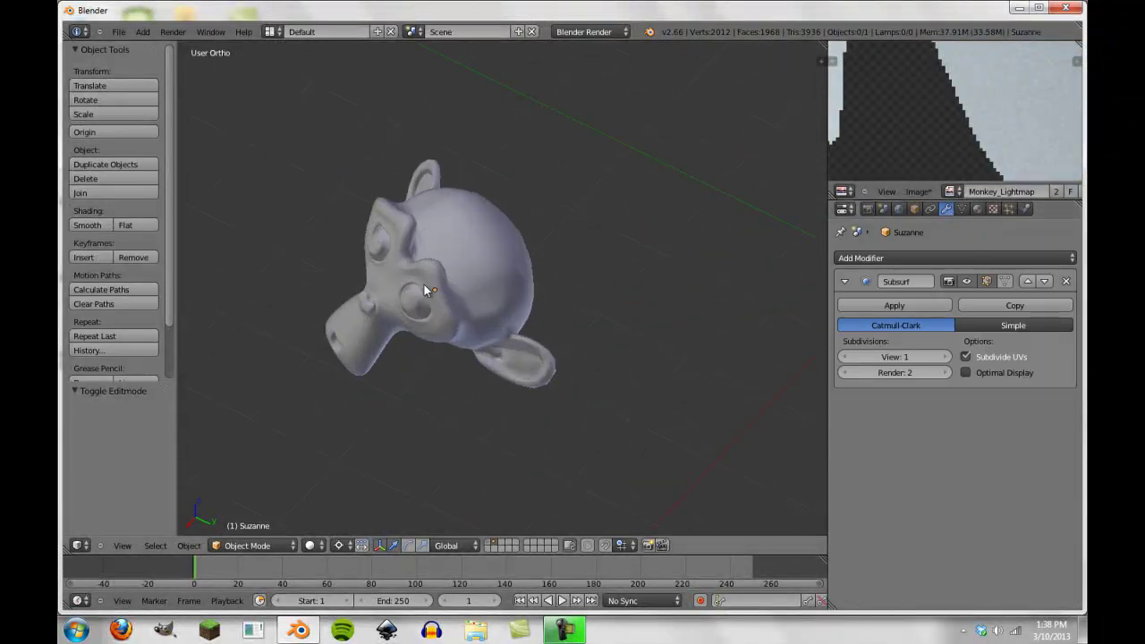
pyautogui.click(946, 357)
pyautogui.moveTo(501, 304); pyautogui.dragTo(459, 310, button='middle')
pyautogui.press('z')
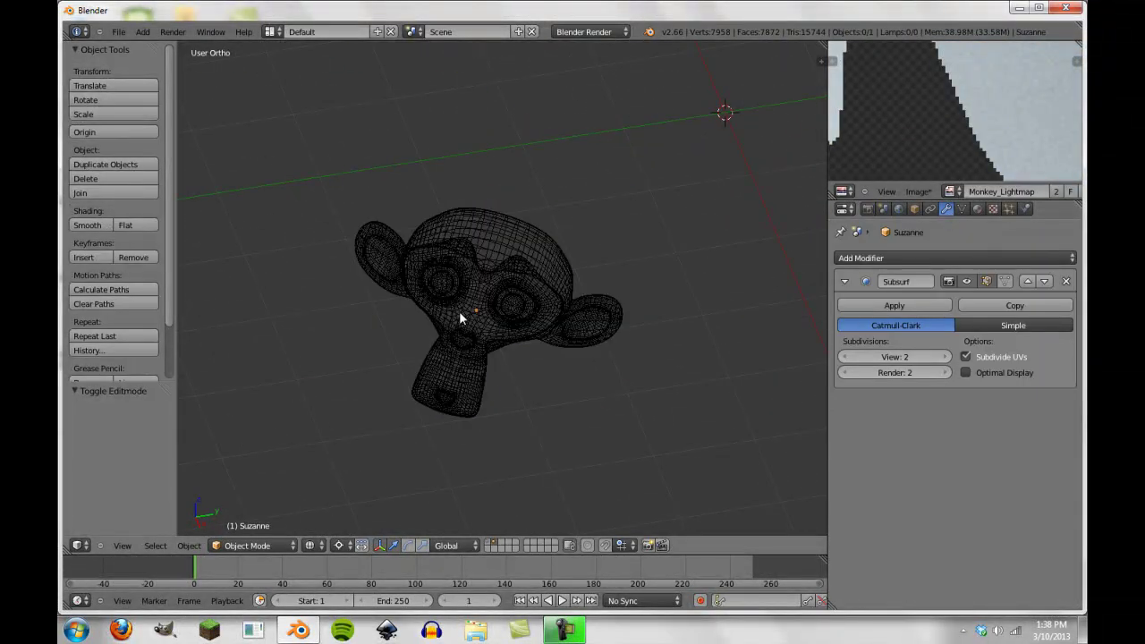
pyautogui.scroll(2, 459, 311)
pyautogui.click(894, 306)
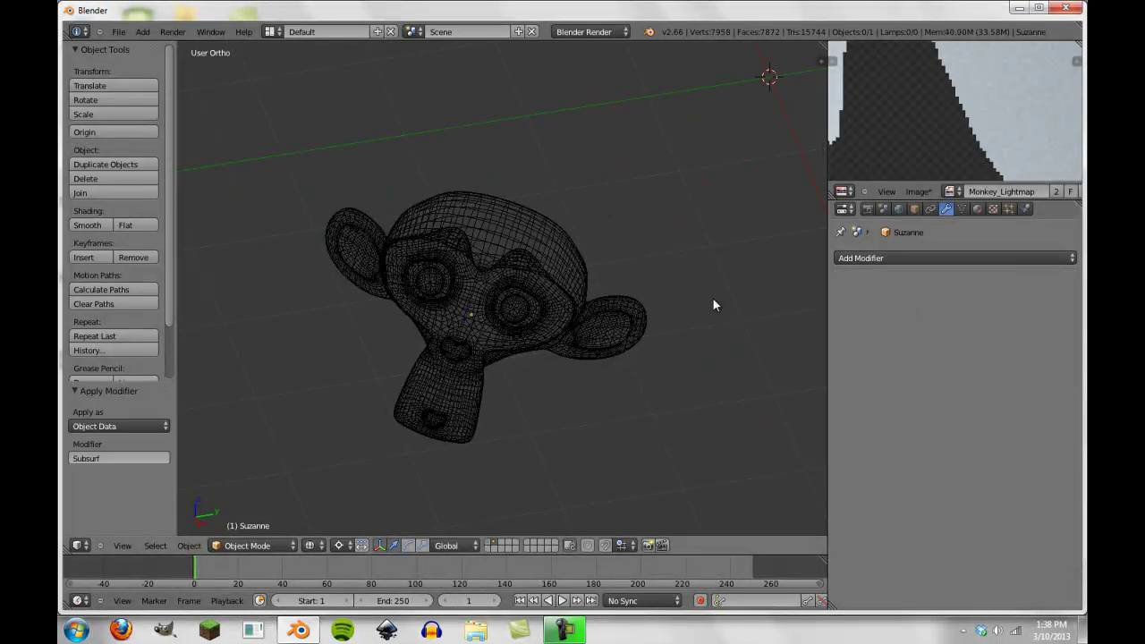
# Step: Verify the applied mesh in edit mode, switch to solid shading and show the bake settings
pyautogui.press('Tab')
pyautogui.scroll(3, 892, 136)
pyautogui.press('Tab')
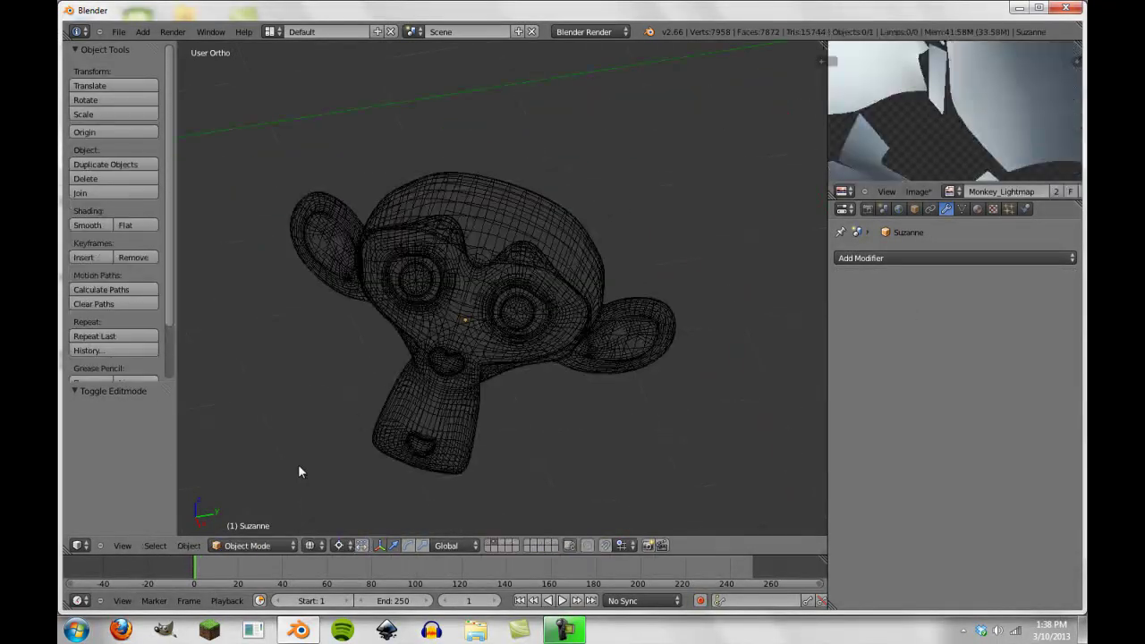
pyautogui.click(313, 547)
pyautogui.click(332, 497)
pyautogui.moveTo(475, 426)
pyautogui.mouseDown(button='middle')
pyautogui.moveTo(551, 310)
pyautogui.moveTo(481, 310)
pyautogui.moveTo(537, 295)
pyautogui.mouseUp(button='middle')
pyautogui.scroll(-5, 481, 309)
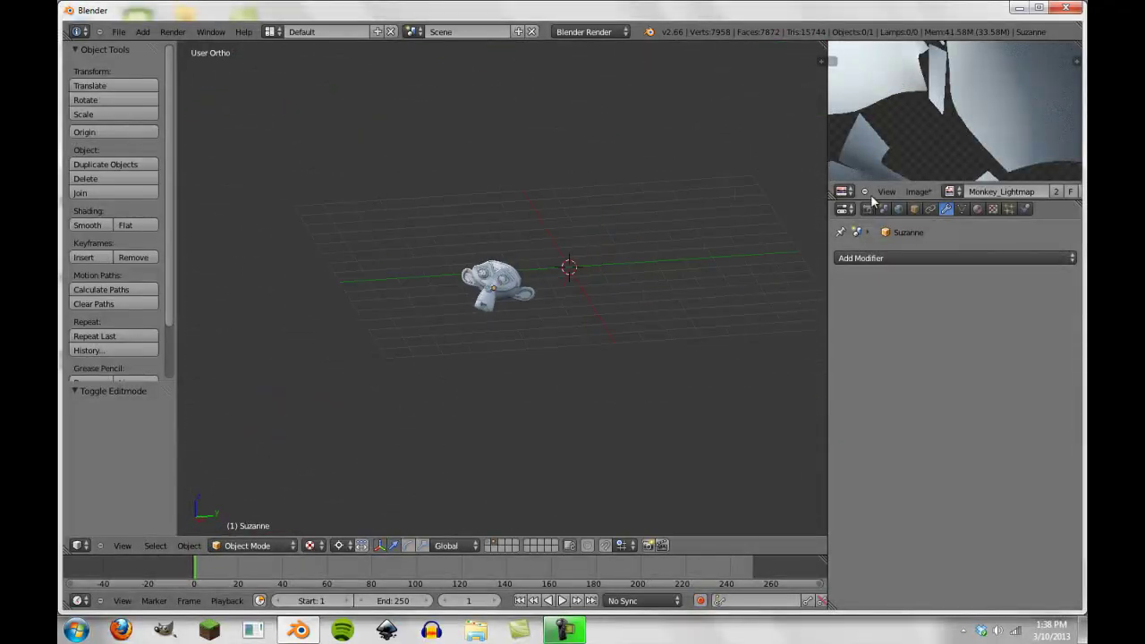
pyautogui.click(866, 208)
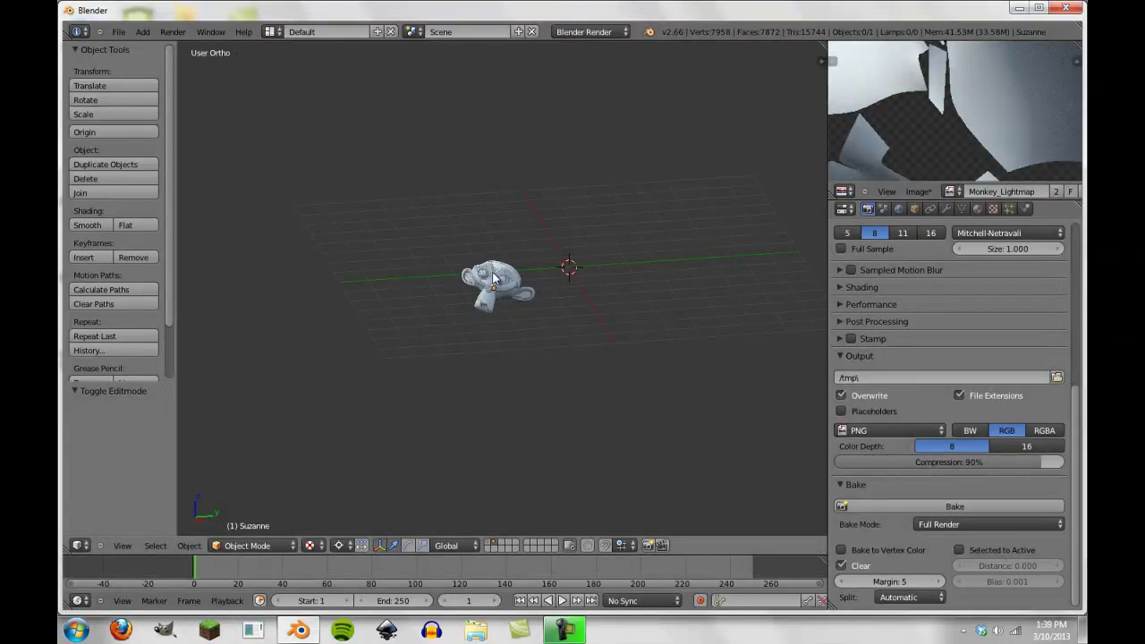
# Step: Show Suzanne with the layer 1 scene and bake the lighting into Monkey_Lightmap
pyautogui.press('m')
pyautogui.press('1')
pyautogui.scroll(4, 492, 278)
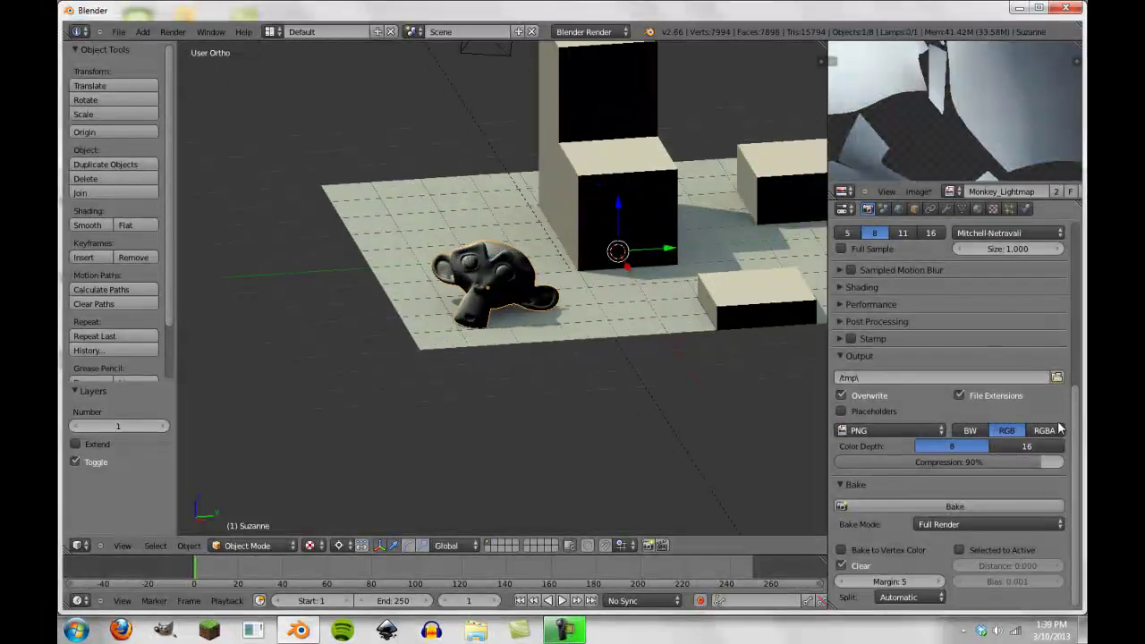
pyautogui.click(953, 508)
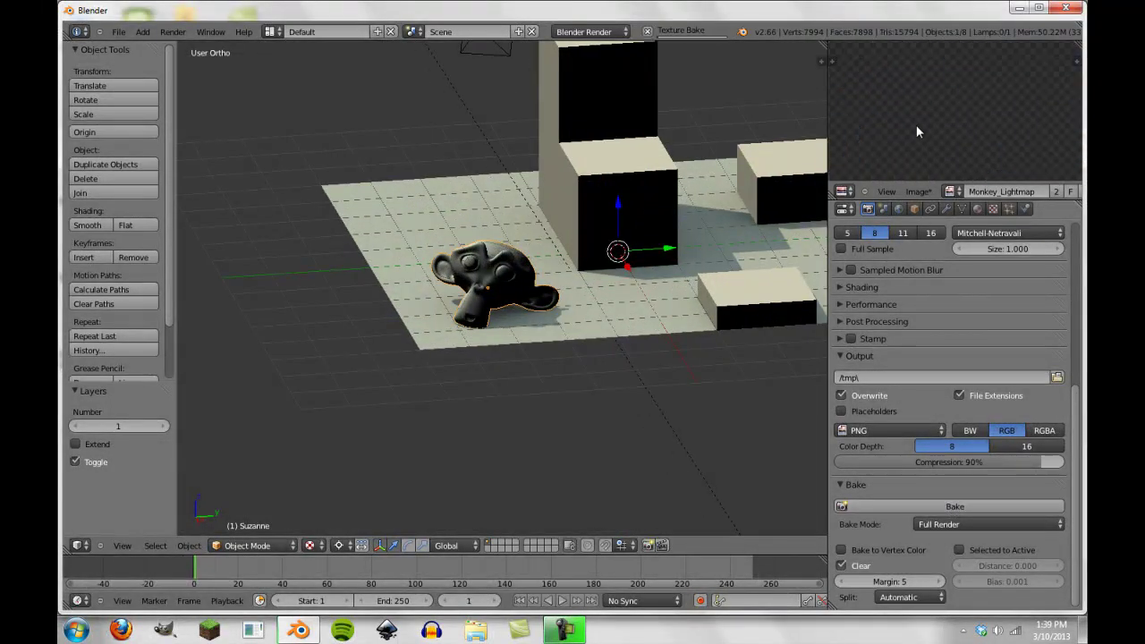
# Step: Review the finished bake in the maximised image editor, then restore the normal layout
pyautogui.hotkey('ctrl', 'Up')
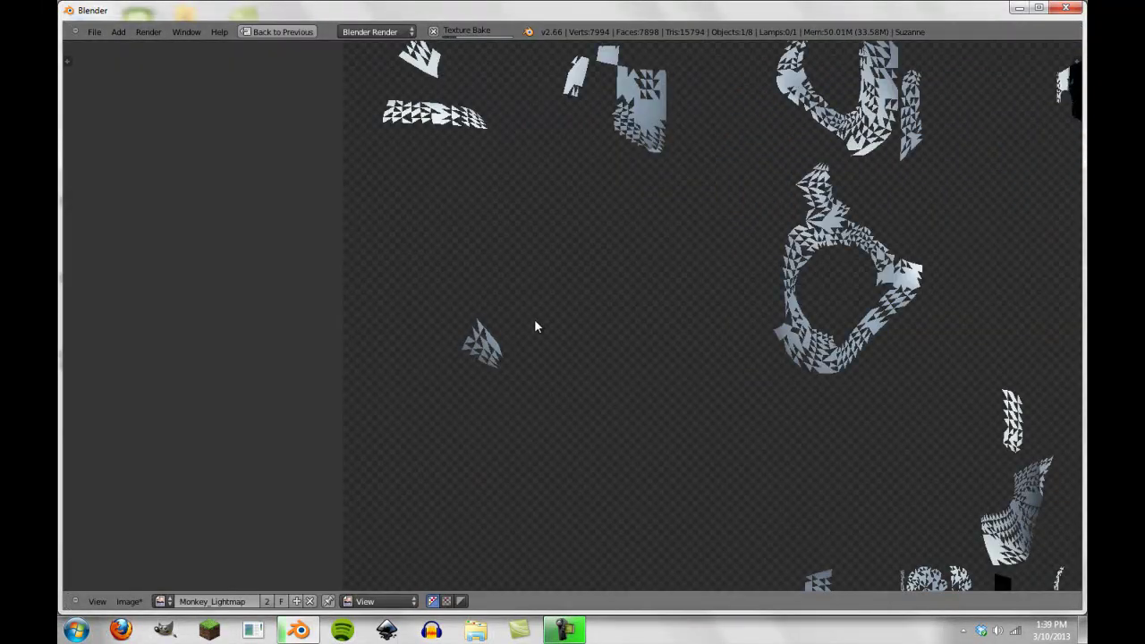
pyautogui.scroll(-1, 534, 319)
pyautogui.scroll(-2, 536, 297)
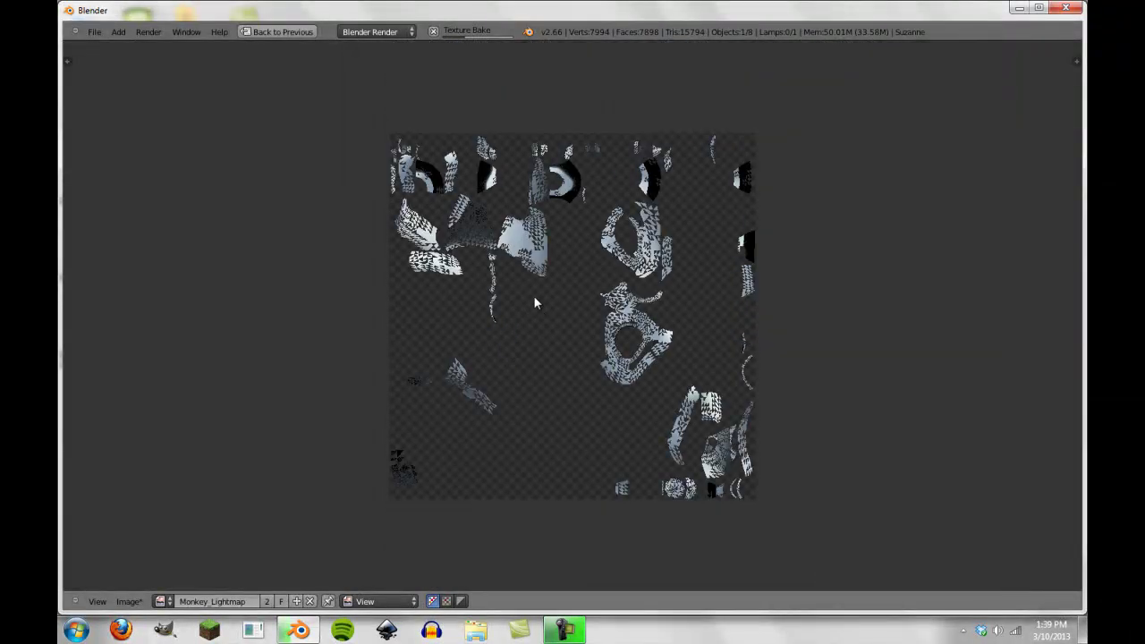
pyautogui.scroll(1, 377, 461)
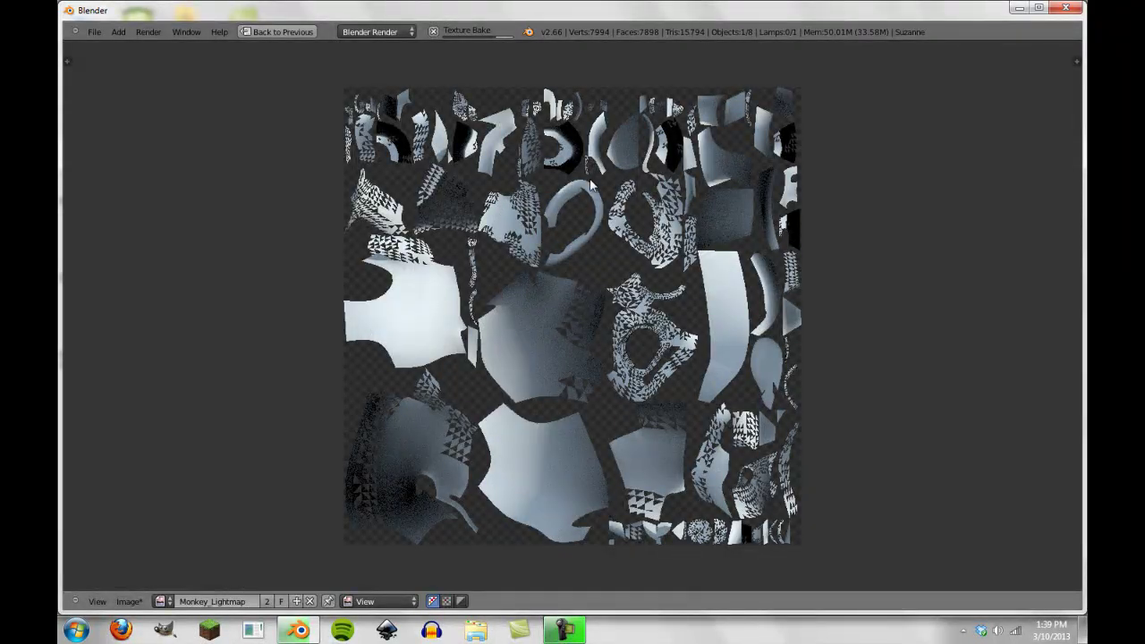
pyautogui.scroll(2, 490, 232)
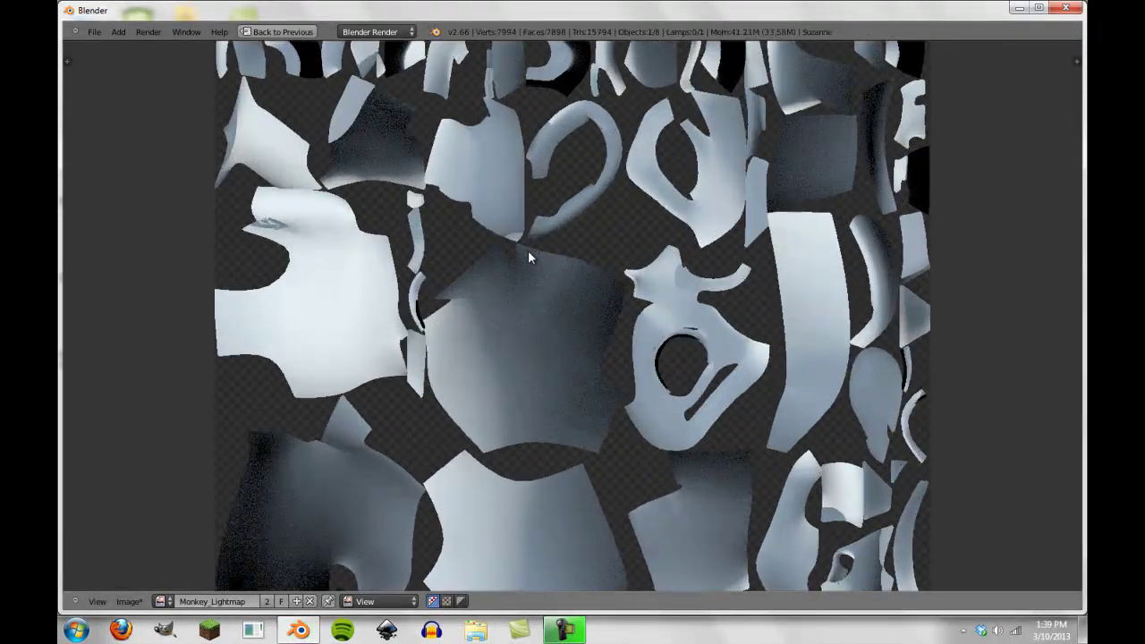
pyautogui.scroll(-2, 527, 250)
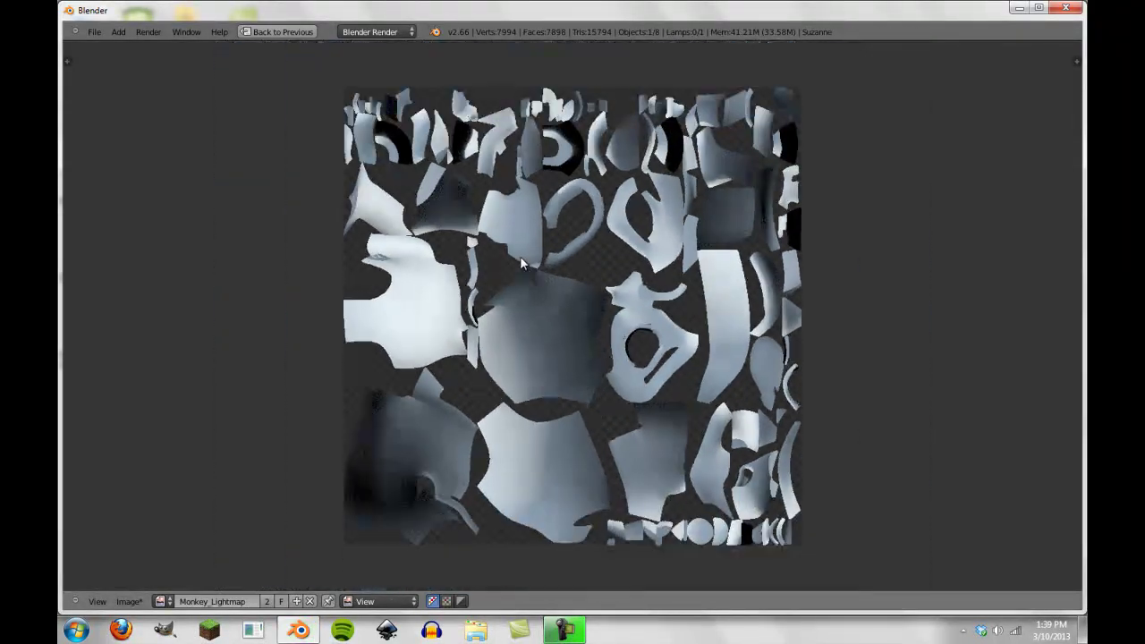
pyautogui.click(276, 32)
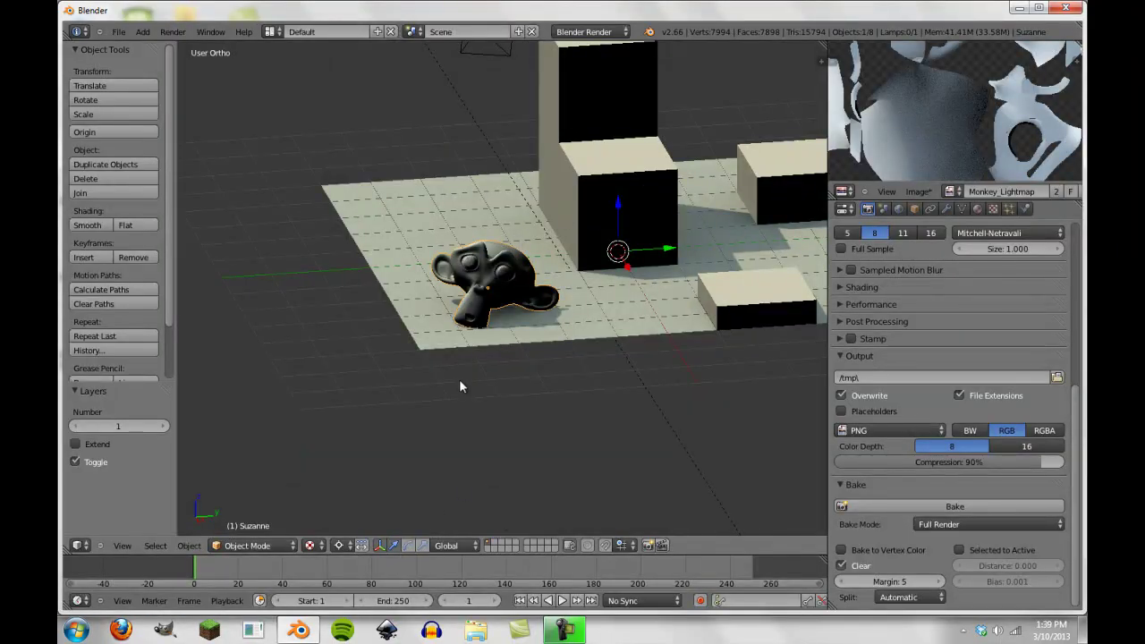
# Step: Move Suzanne to layer 2, show only that layer and frame her
pyautogui.press('m')
pyautogui.click(582, 405)
pyautogui.press('2')
pyautogui.press('KP_Decimal')
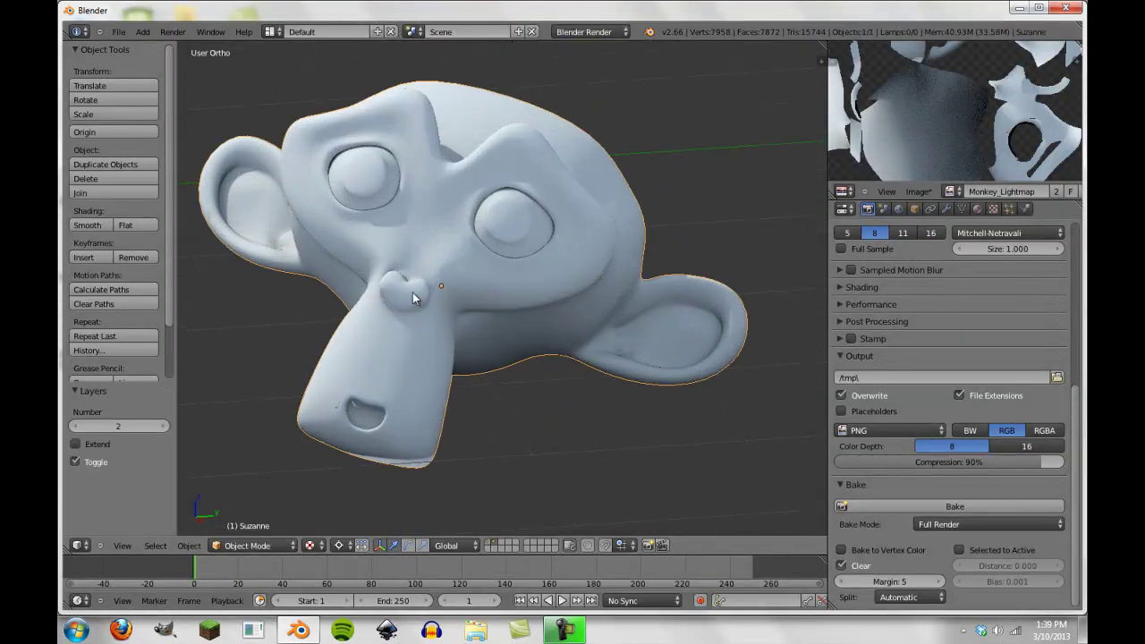
pyautogui.scroll(-10, 477, 345)
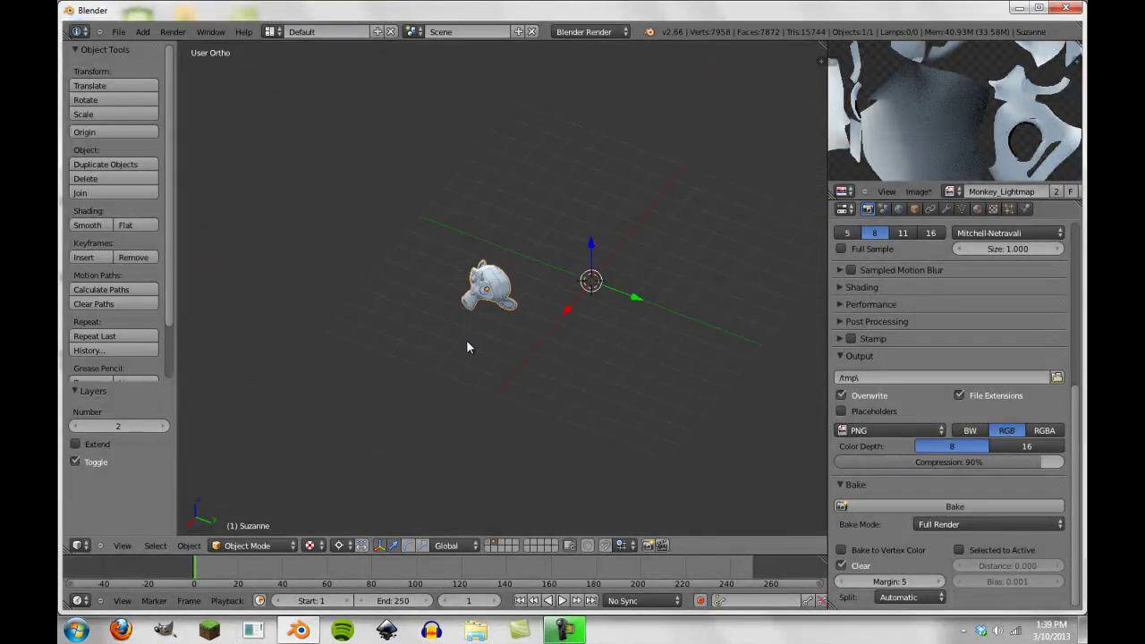
pyautogui.moveTo(466, 340); pyautogui.dragTo(458, 320, button='middle')
pyautogui.scroll(8, 448, 325)
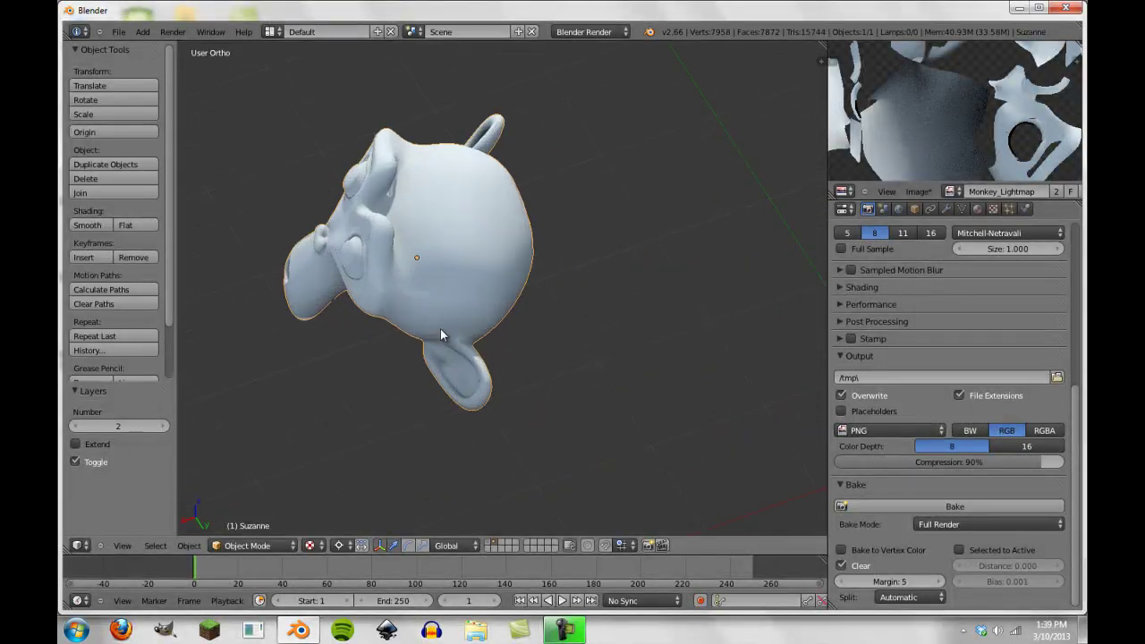
pyautogui.scroll(-10, 440, 328)
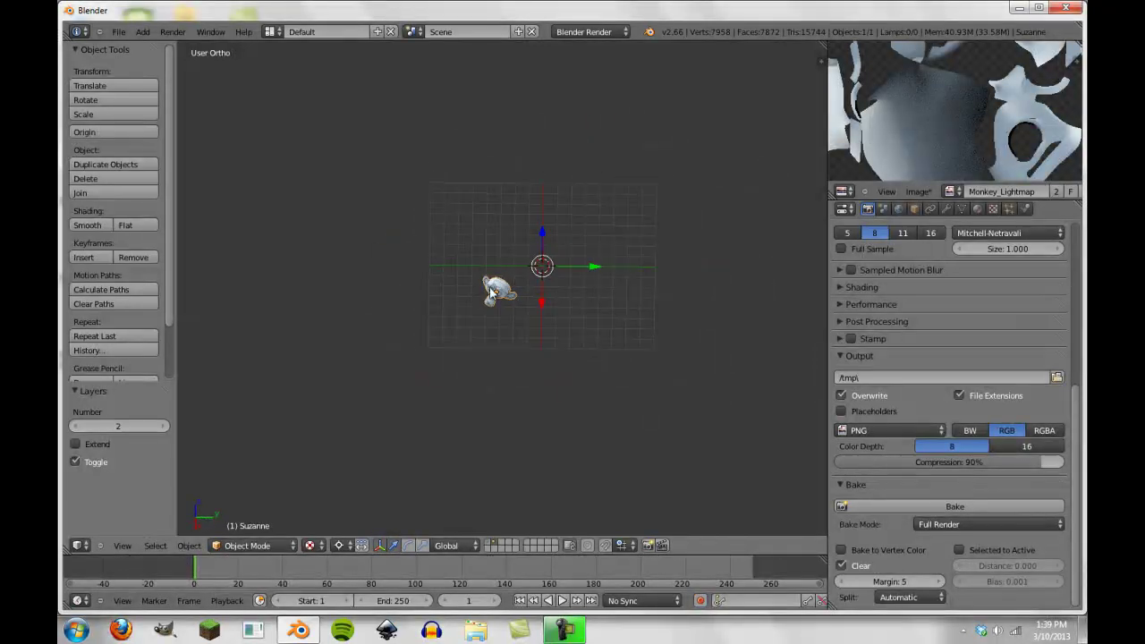
# Step: Toggle Suzanne in and out of edit mode and orbit around her
pyautogui.press('Tab')
pyautogui.press('Tab')
pyautogui.scroll(4, 468, 324)
pyautogui.press('Tab')
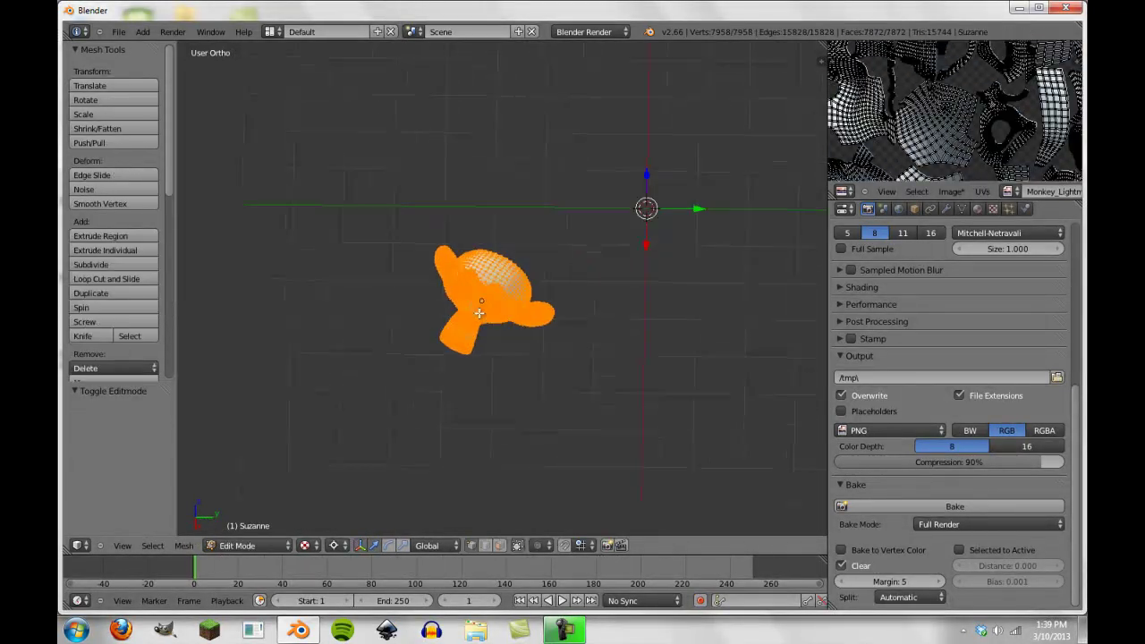
pyautogui.press('Tab')
pyautogui.moveTo(535, 329); pyautogui.dragTo(450, 309, button='middle')
# Step: Set the viewport's material shading to GLSL in the properties sidebar
pyautogui.press('n')
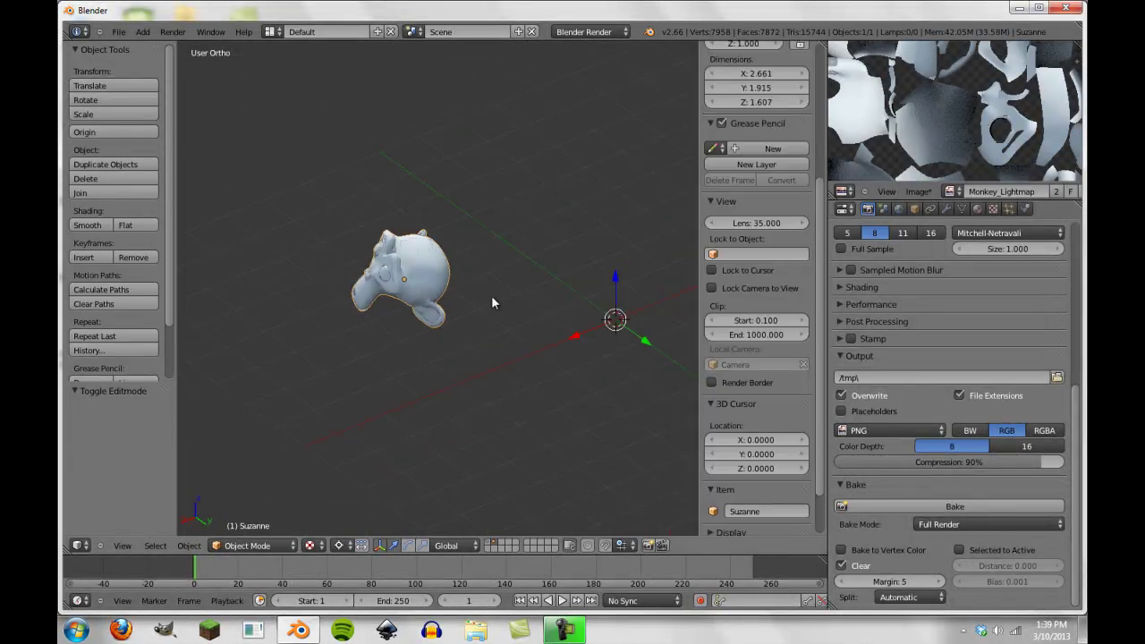
pyautogui.scroll(-3, 733, 480)
pyautogui.click(714, 477)
pyautogui.scroll(-5, 733, 447)
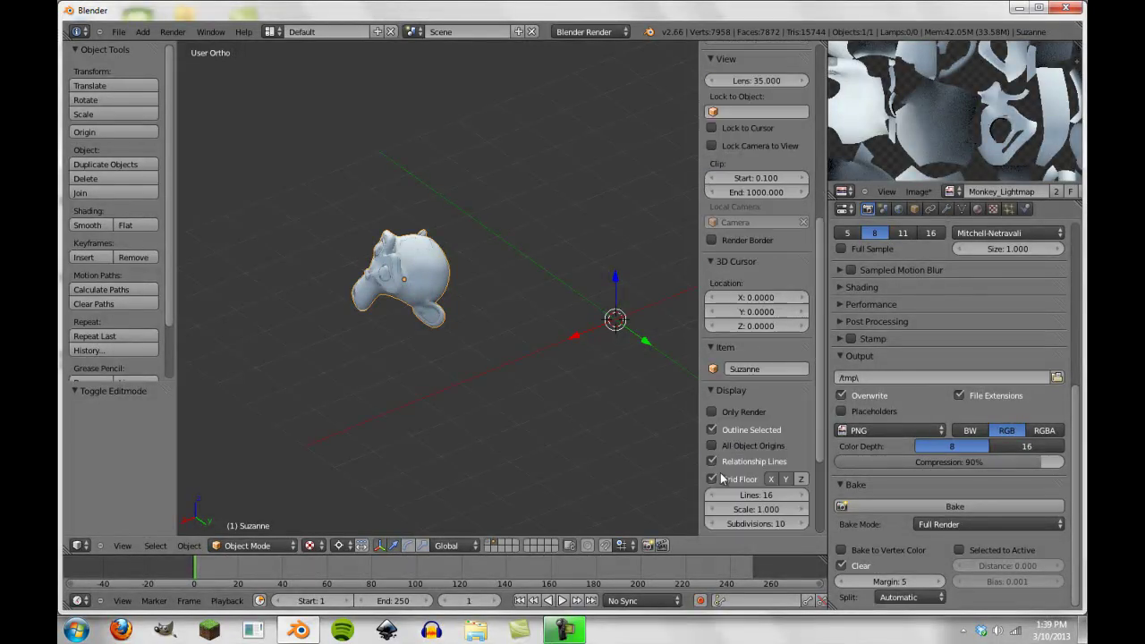
pyautogui.click(753, 415)
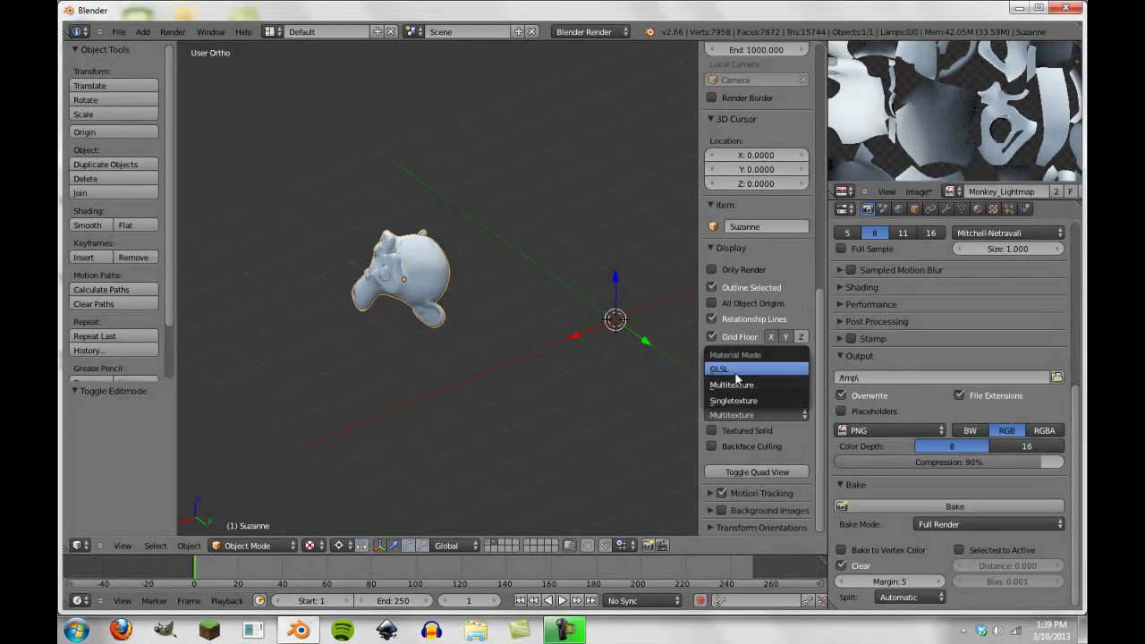
pyautogui.click(734, 371)
pyautogui.moveTo(310, 316); pyautogui.dragTo(441, 320, button='middle')
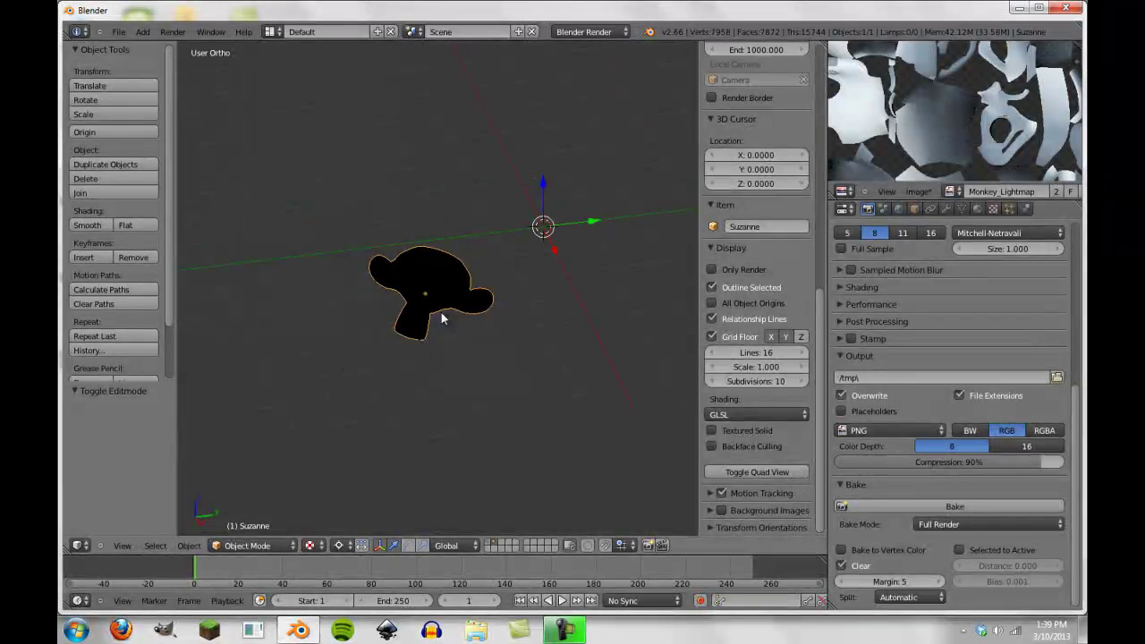
# Step: Add a Hemi lamp and raise it 3.649 units above Suzanne
pyautogui.hotkey('shift', 'a')
pyautogui.moveTo(452, 327)
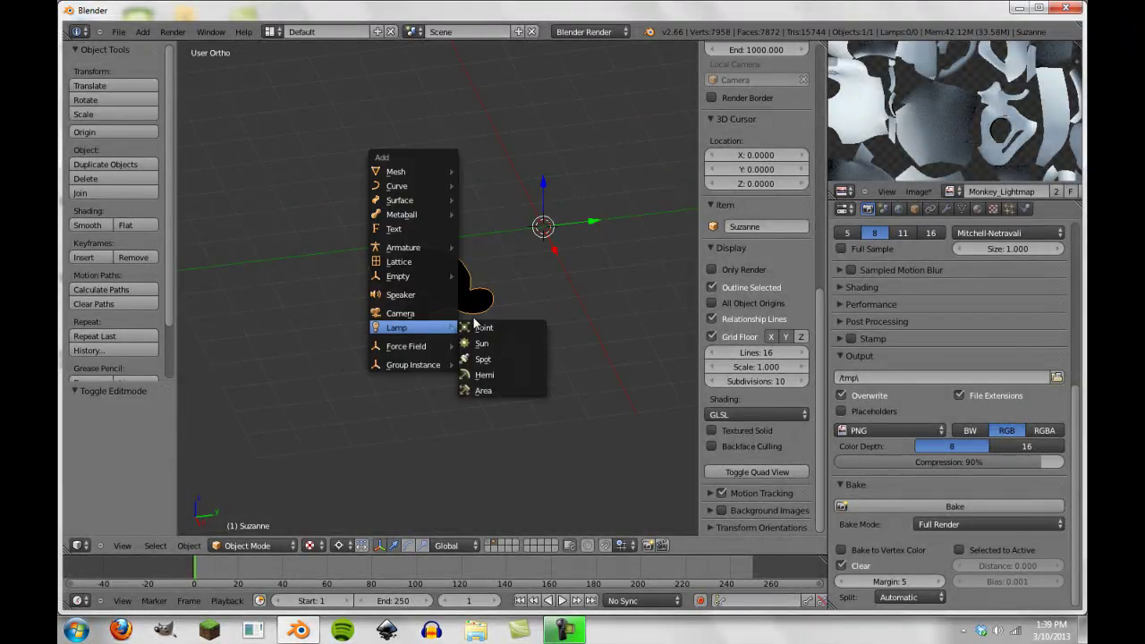
pyautogui.click(483, 374)
pyautogui.moveTo(543, 186); pyautogui.dragTo(543, 89)
pyautogui.moveTo(542, 89); pyautogui.dragTo(607, 284, button='middle')
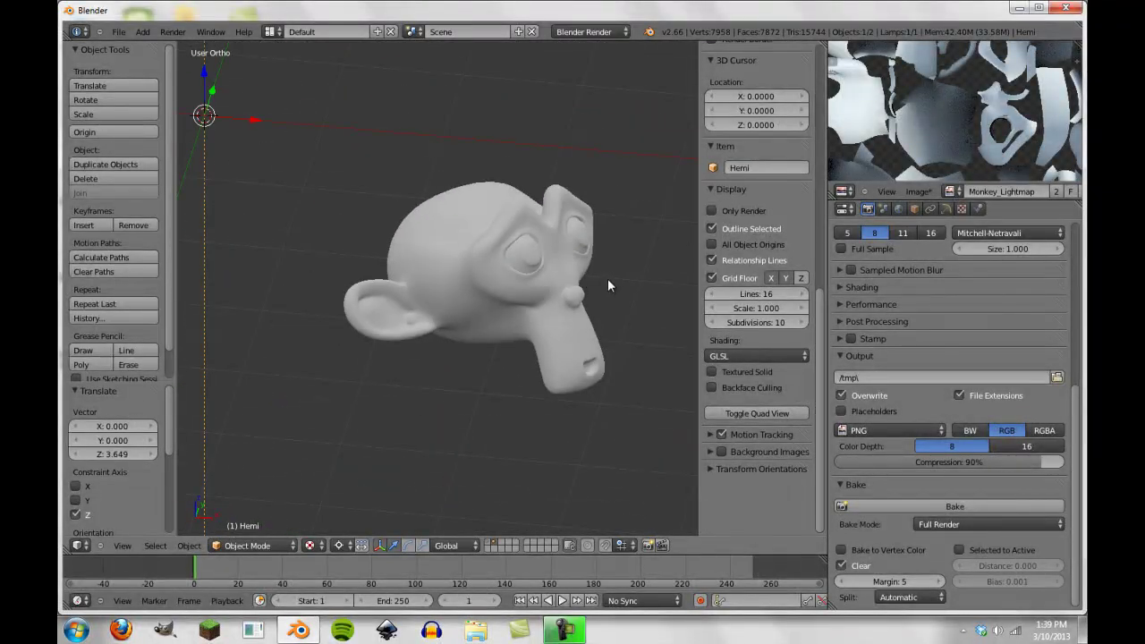
# Step: Select Suzanne and tick her Texture.001 slot in the Texture settings
pyautogui.rightClick(573, 281)
pyautogui.click(977, 208)
pyautogui.click(992, 208)
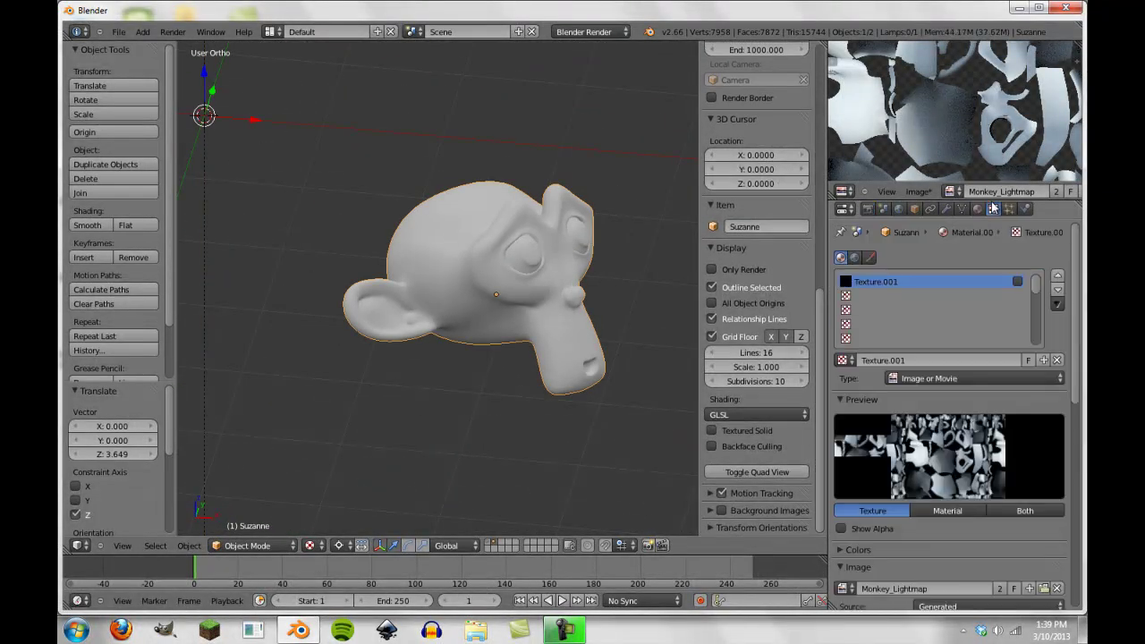
pyautogui.click(1016, 280)
# Step: Orbit and zoom around Suzanne to inspect the baked Monkey_Lightmap from several sides
pyautogui.moveTo(572, 259); pyautogui.dragTo(327, 258, button='middle')
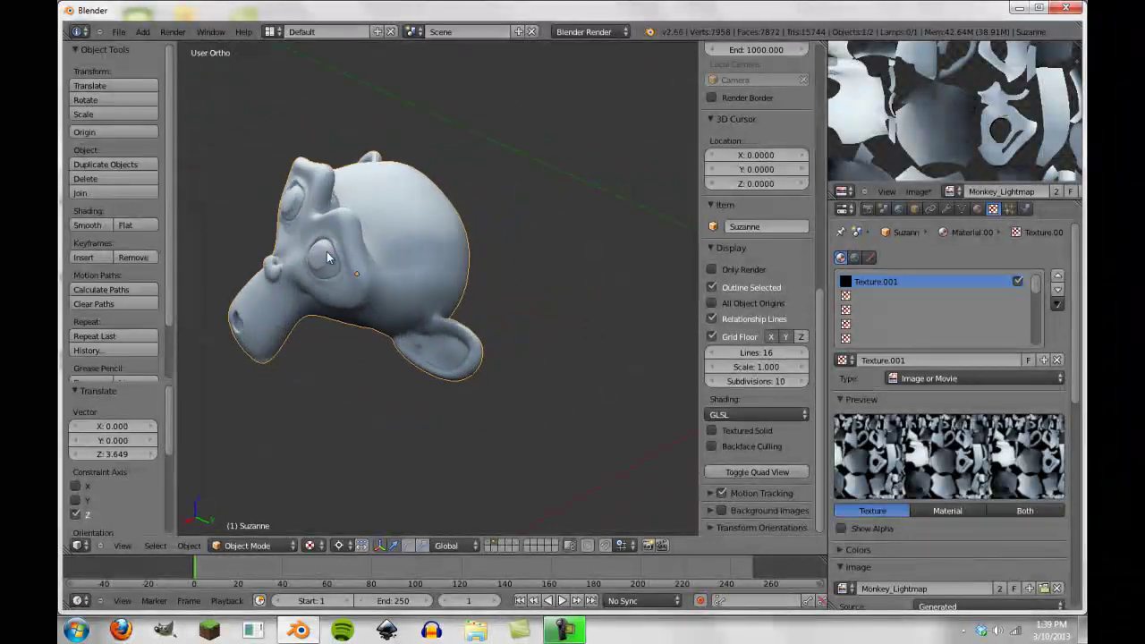
pyautogui.scroll(-10, 331, 269)
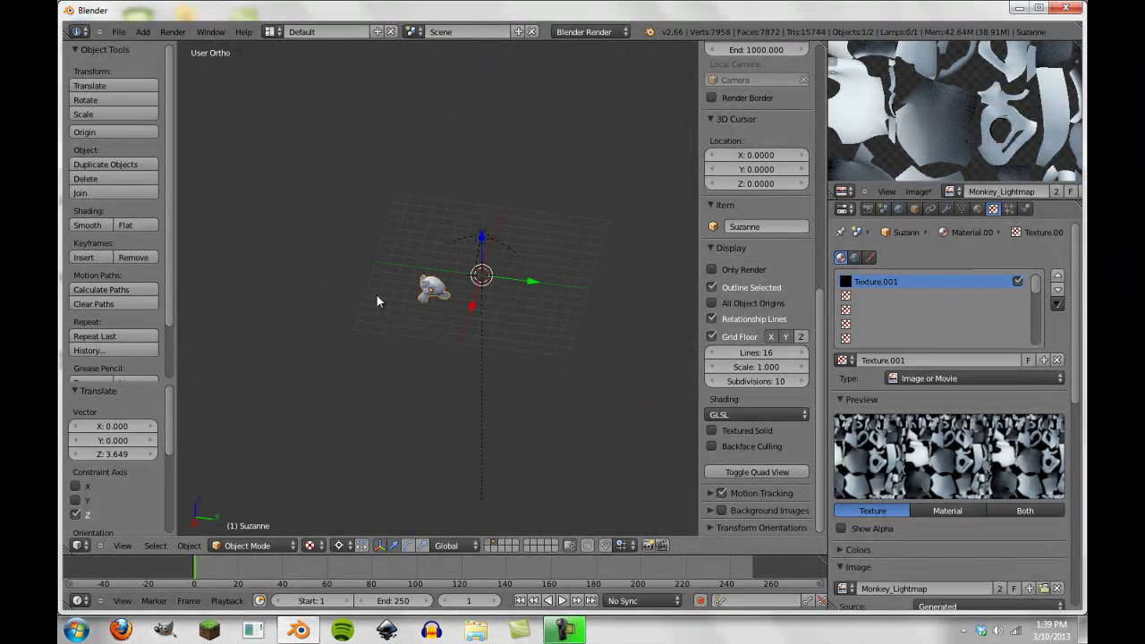
pyautogui.scroll(5, 376, 301)
pyautogui.moveTo(377, 301); pyautogui.dragTo(334, 263, button='middle')
pyautogui.scroll(-6, 421, 295)
pyautogui.scroll(5, 438, 305)
pyautogui.scroll(-2, 429, 307)
pyautogui.scroll(5, 447, 295)
pyautogui.scroll(-6, 450, 283)
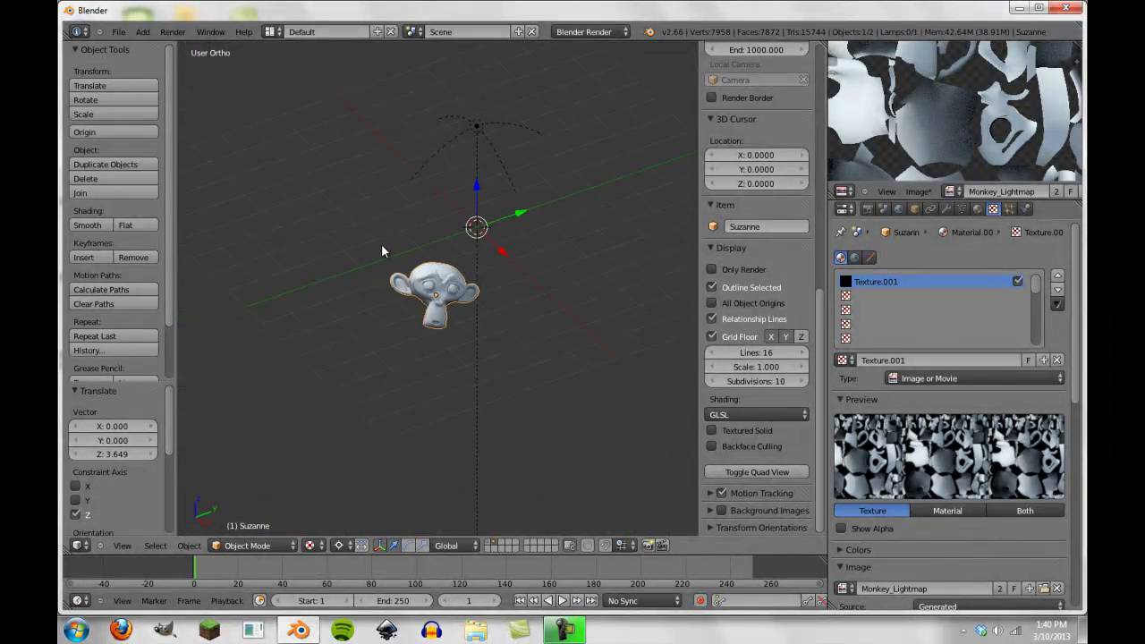